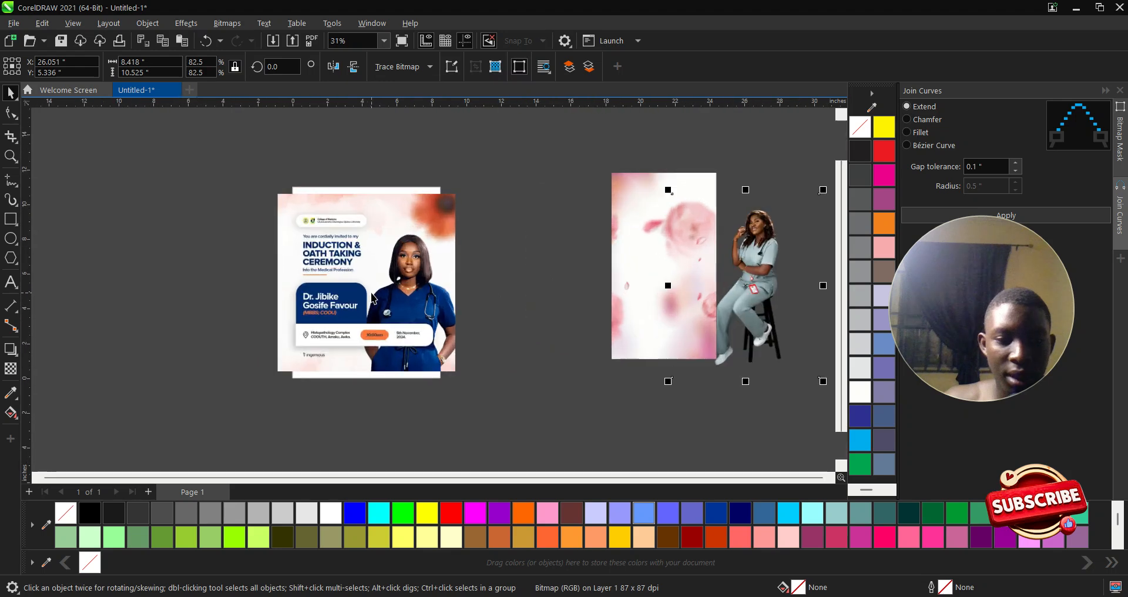
- Draw a rectangle covering most of the page, next to the moved-aside reference flyer
click(229, 264)
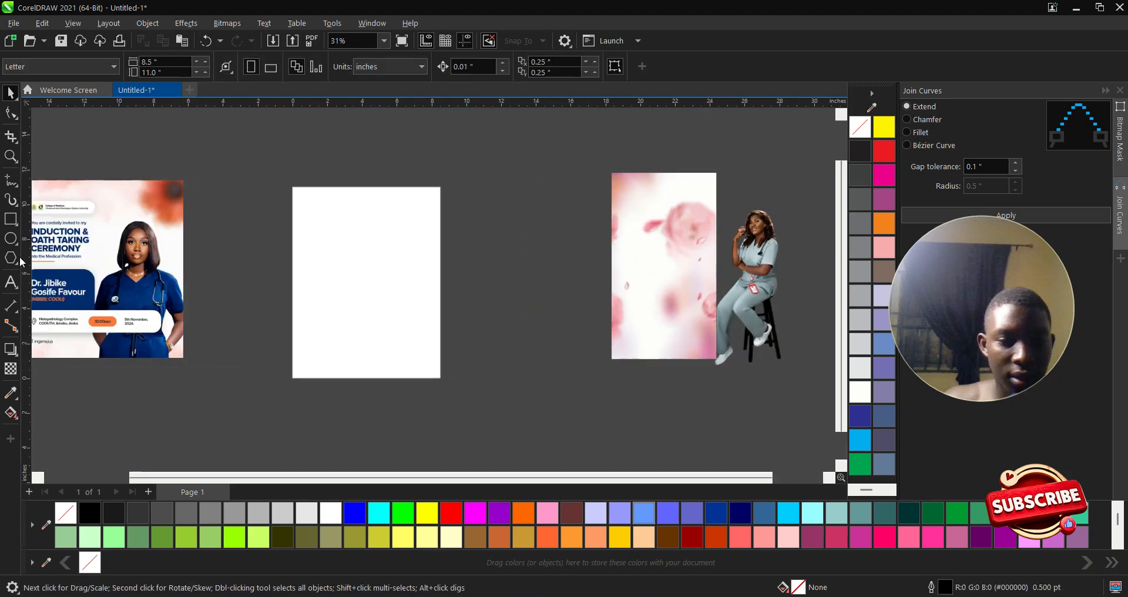
click(10, 219)
drag(311, 201, 450, 362)
key(space)
- PowerClip the pink floral background image inside the new rectangle
click(640, 254)
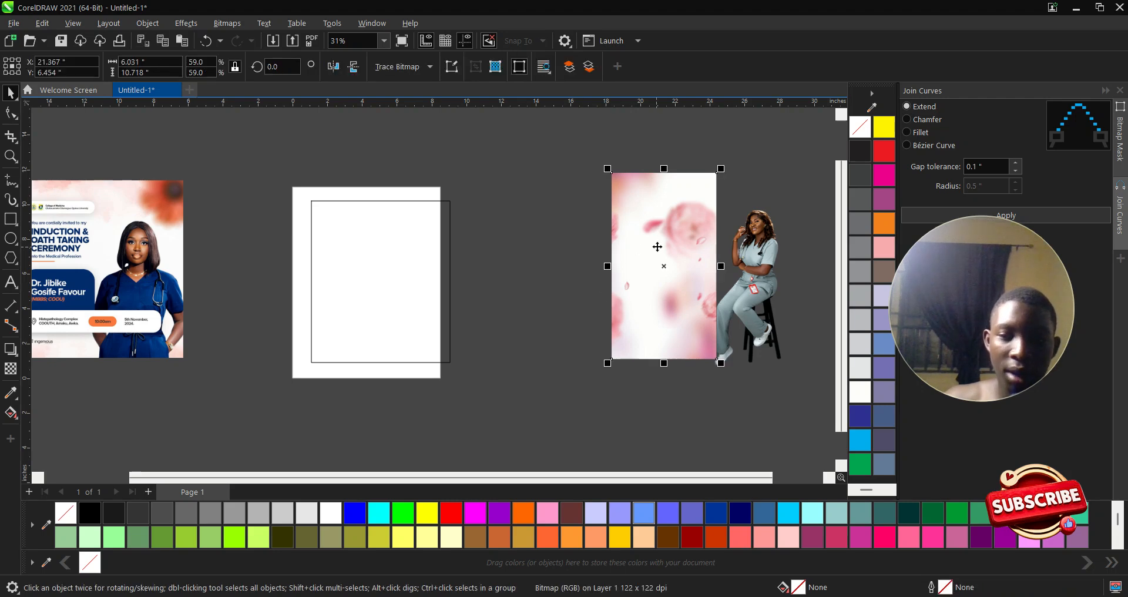
drag(669, 245, 360, 271)
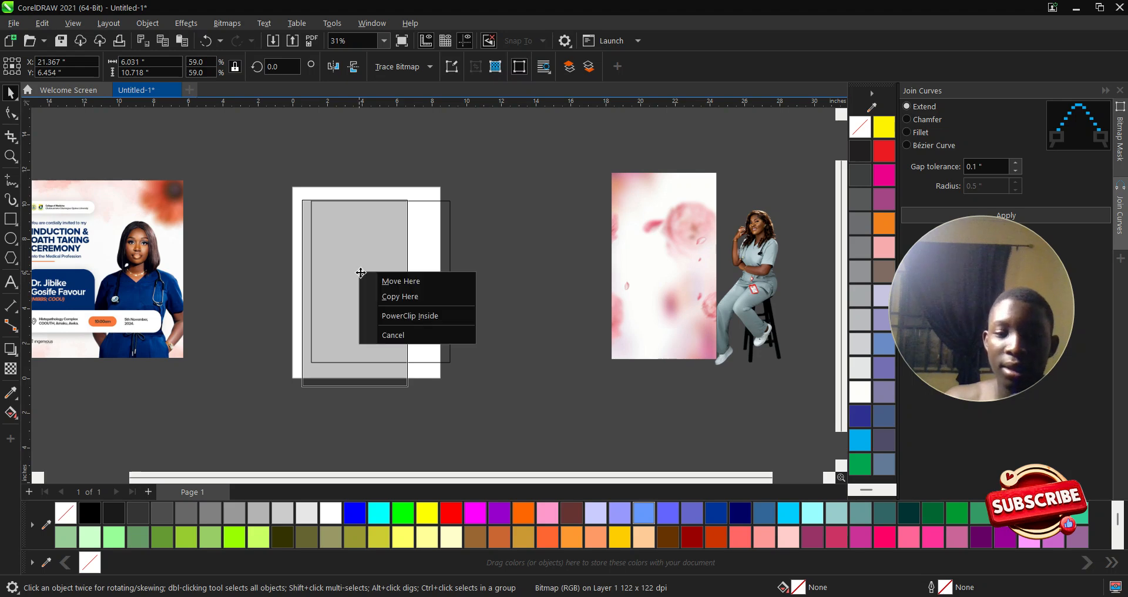
click(443, 318)
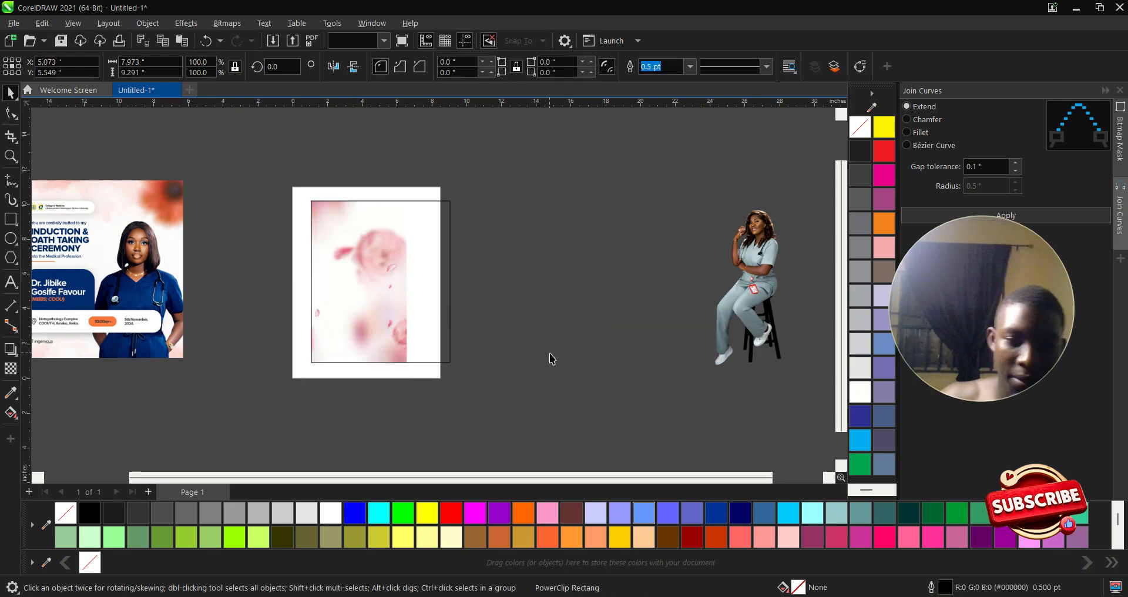
- Inside the frame, enlarge the floral image to 105.6%, mirror it vertically and shift it down
double_click(345, 285)
click(345, 285)
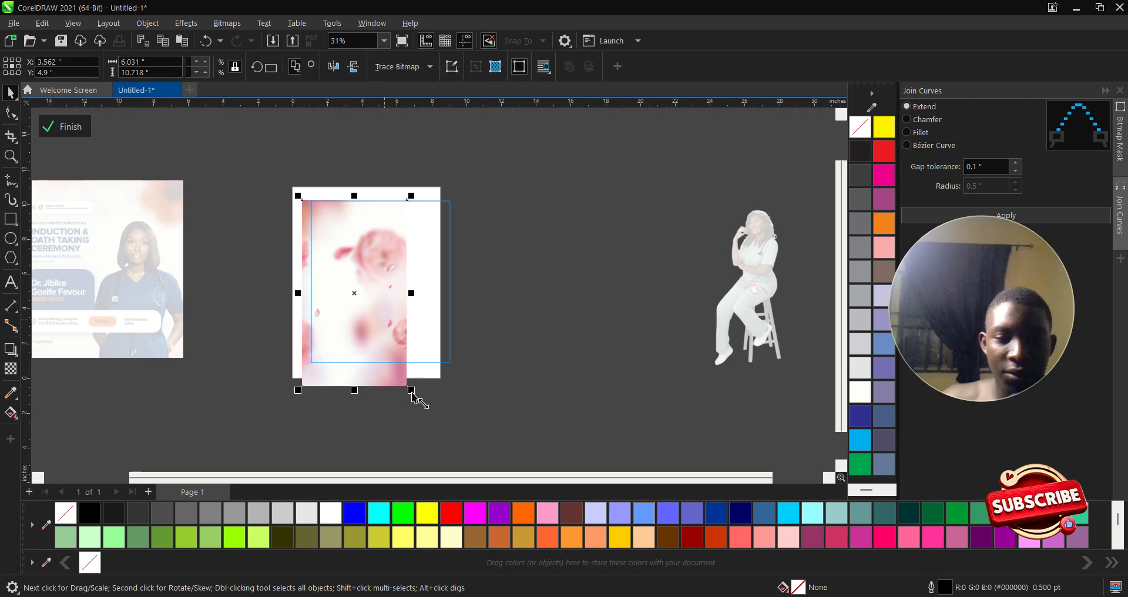
drag(411, 391, 475, 458)
drag(419, 408, 421, 390)
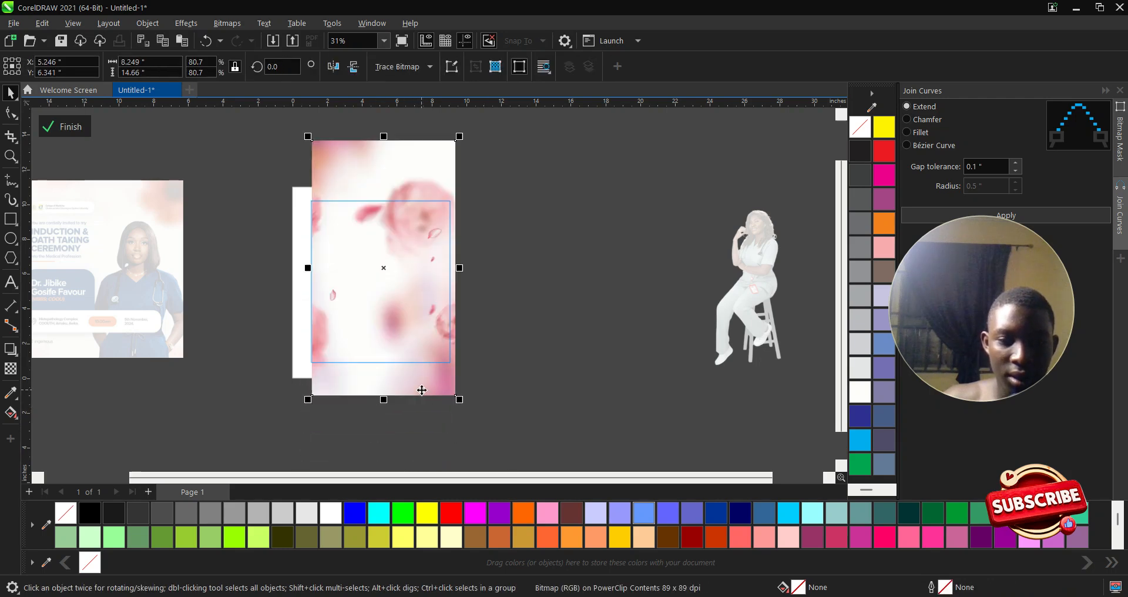
click(354, 67)
drag(378, 289, 375, 311)
drag(457, 422, 494, 445)
mouse_move(413, 292)
mouse_down()
mouse_move(414, 315)
mouse_move(405, 308)
mouse_up()
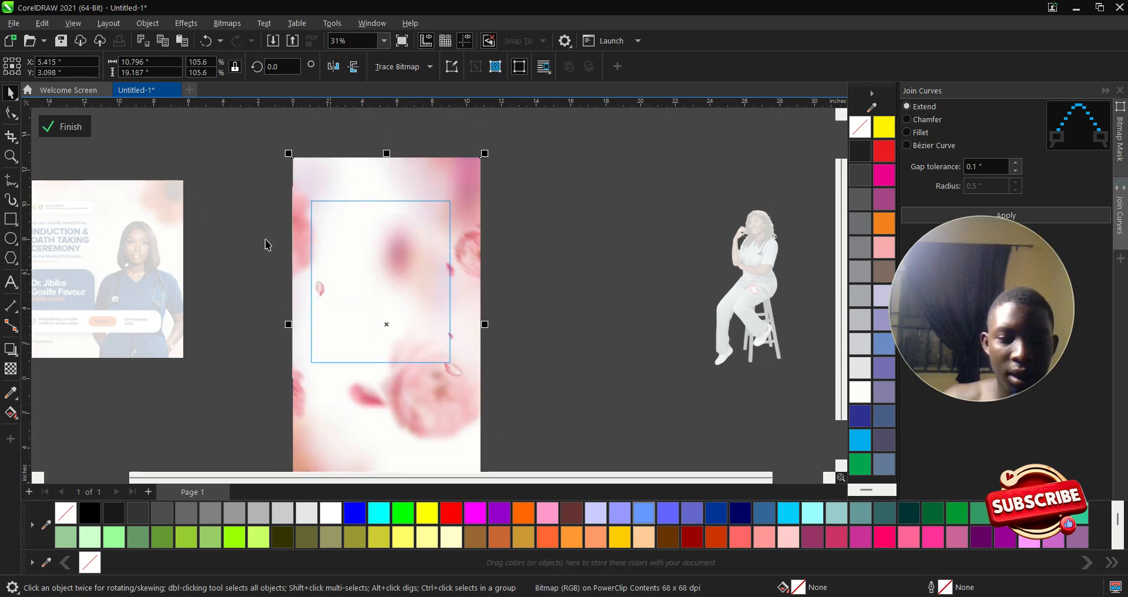
click(50, 125)
click(591, 323)
- Bring the nurse photo to the front over the floral frame and PowerClip it inside
click(778, 323)
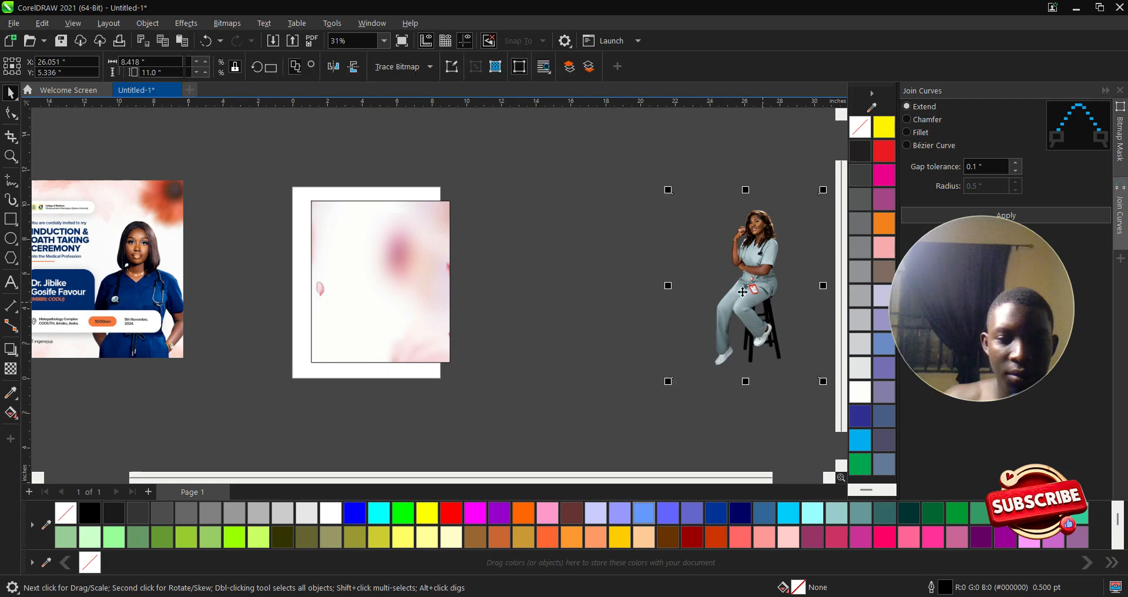
drag(777, 323, 617, 309)
key(F4)
drag(723, 298, 532, 330)
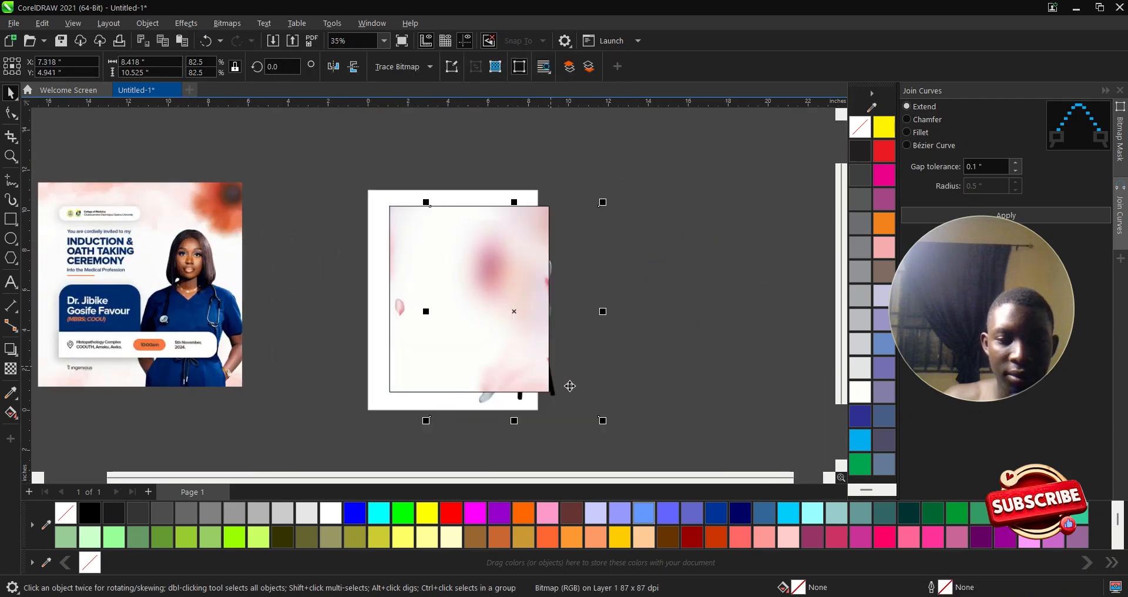
key(shift+Page_Up)
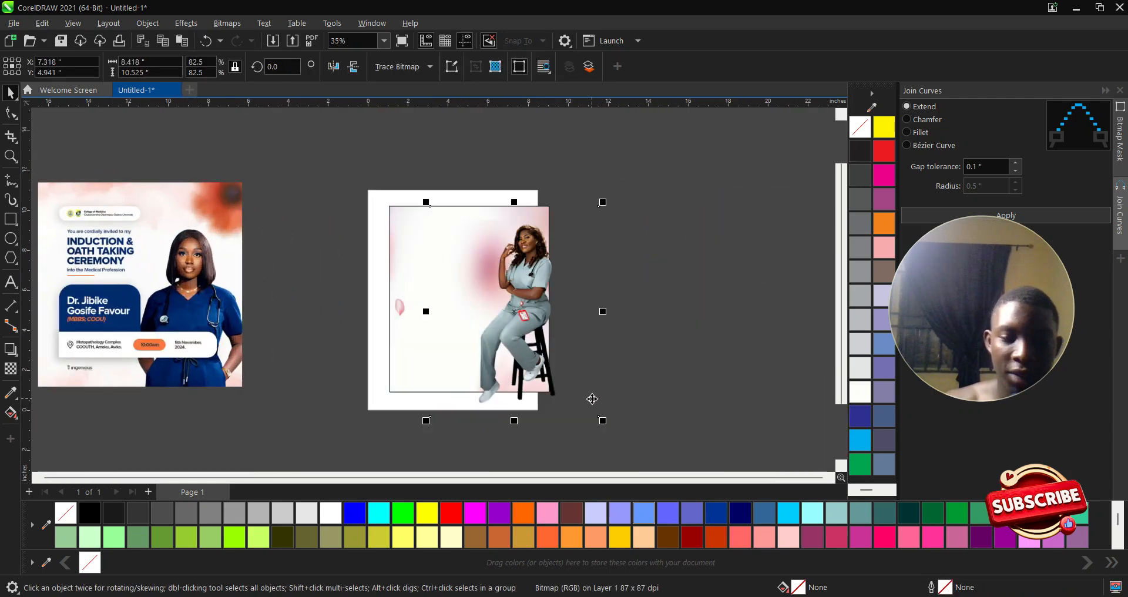
drag(603, 421, 484, 382)
scroll(485, 383, up, 1)
drag(481, 335, 574, 428)
click(550, 394)
- Scale the clipped nurse photo to about 118% and position it within the frame
double_click(521, 330)
scroll(452, 273, down, 2)
click(461, 288)
scroll(482, 312, up, 1)
drag(539, 350, 498, 342)
scroll(500, 351, up, 1)
scroll(517, 376, down, 1)
drag(580, 450, 611, 484)
drag(503, 290, 499, 293)
drag(603, 134, 594, 146)
drag(479, 264, 480, 249)
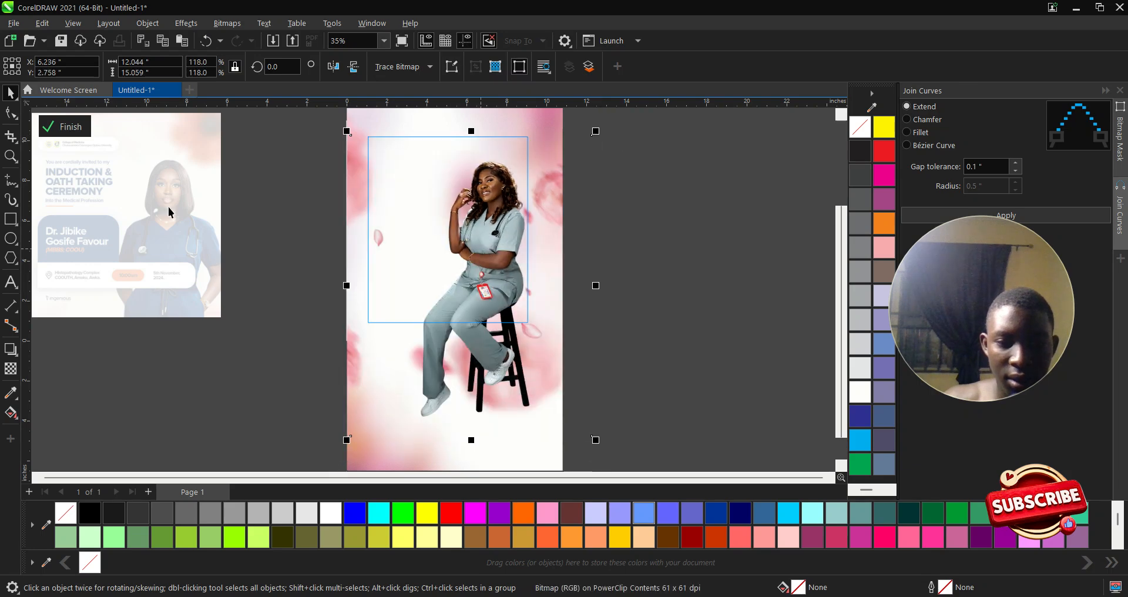
click(63, 127)
scroll(429, 300, down, 1)
scroll(186, 210, up, 1)
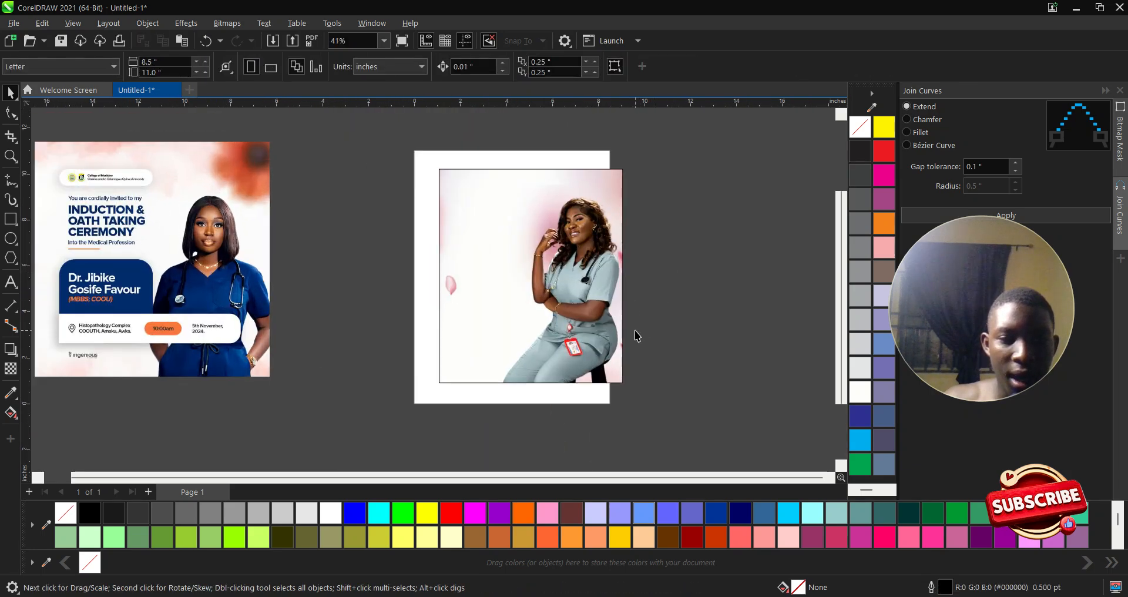
- Move the nurse photo frame slightly to the left
click(507, 292)
scroll(468, 282, up, 1)
scroll(388, 272, down, 1)
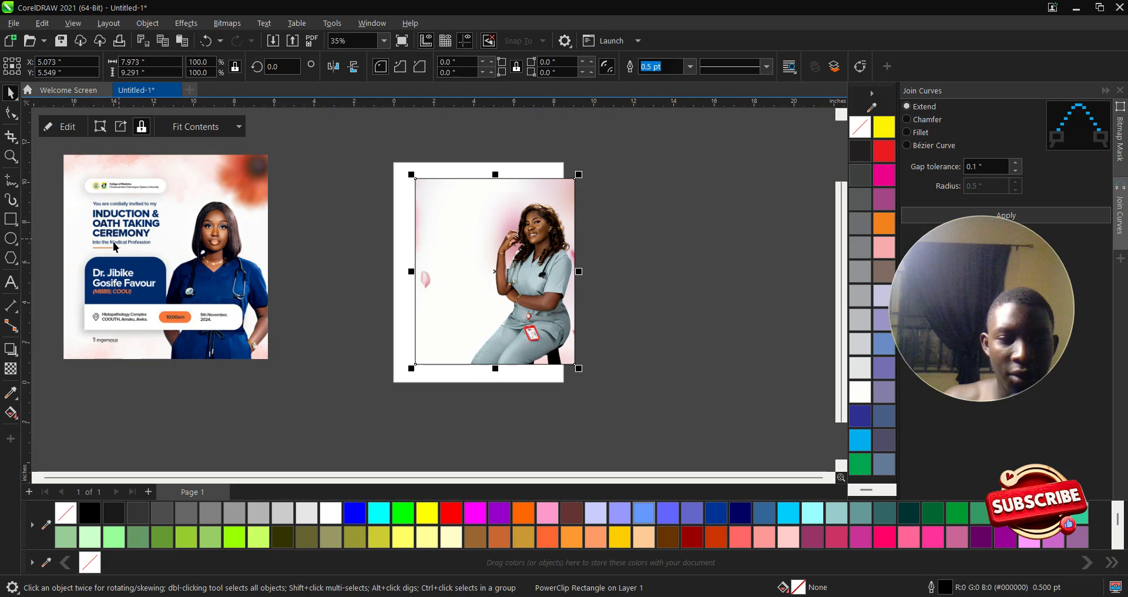
scroll(500, 277, down, 1)
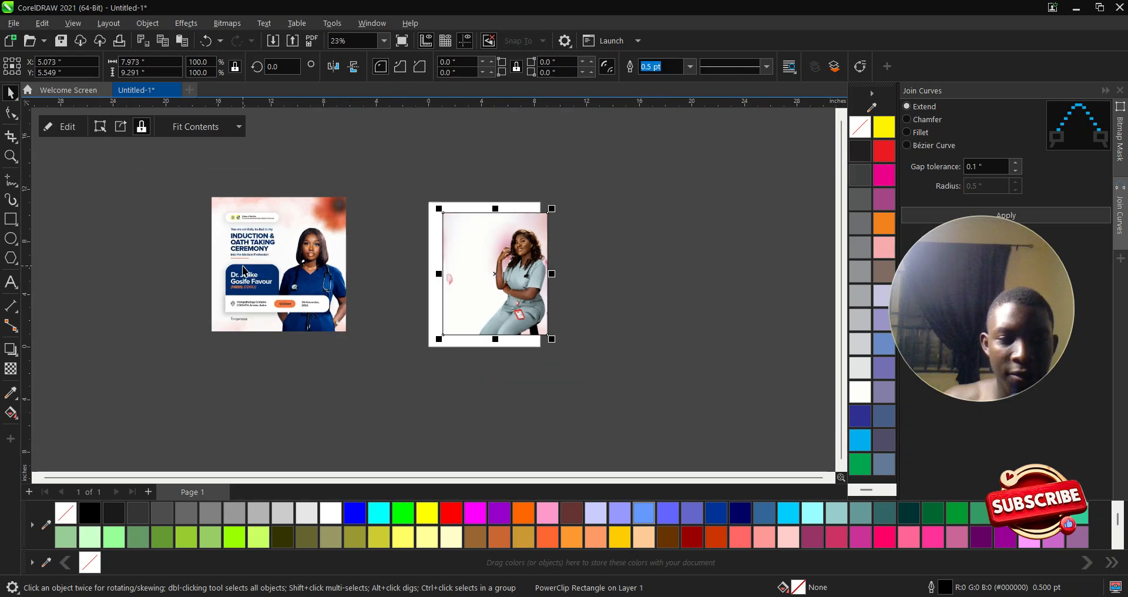
scroll(279, 300, up, 2)
drag(551, 207, 542, 222)
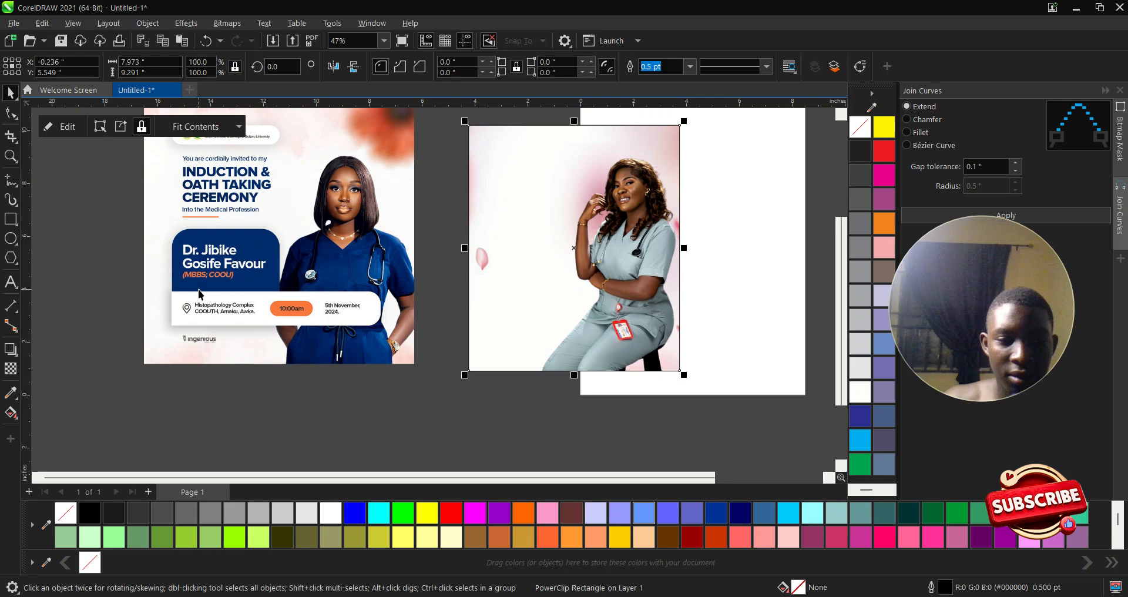
- Draw a small 2.888 × 2.51-inch rectangle beside the nurse's arm
click(11, 218)
drag(490, 238, 567, 304)
key(space)
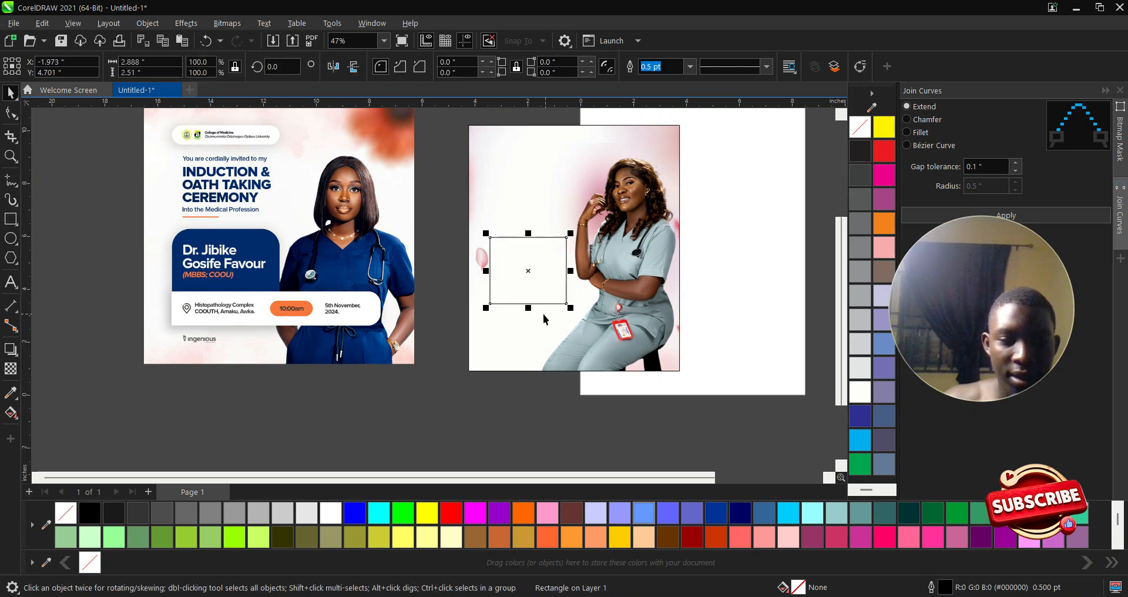
- Try rounding the square's top-left corner with the Shape tool, then undo it
click(11, 114)
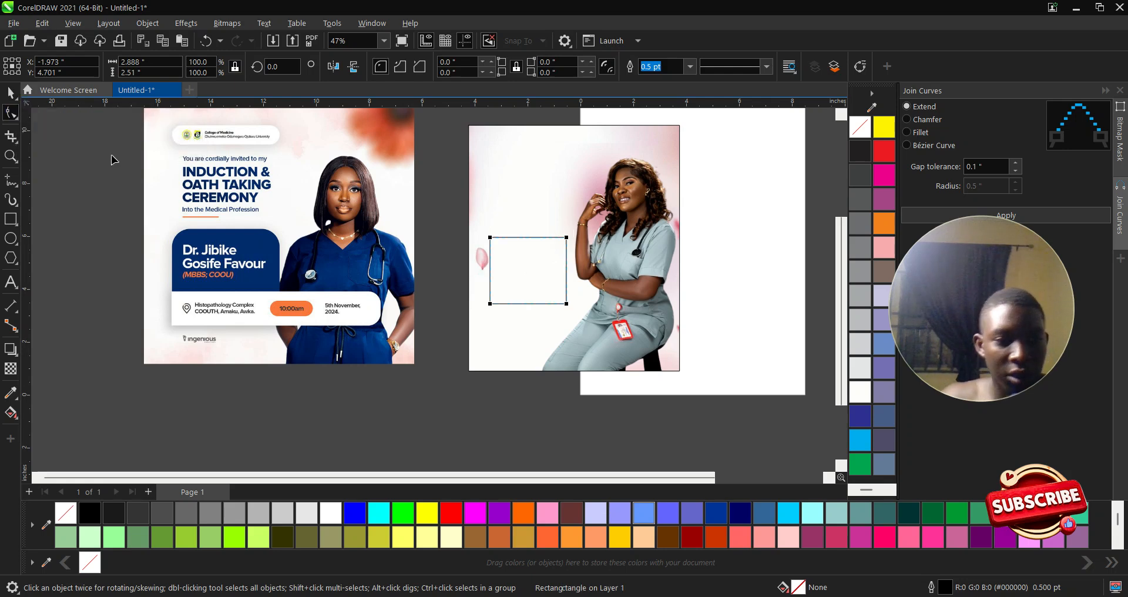
drag(495, 242, 499, 247)
key(ctrl+z)
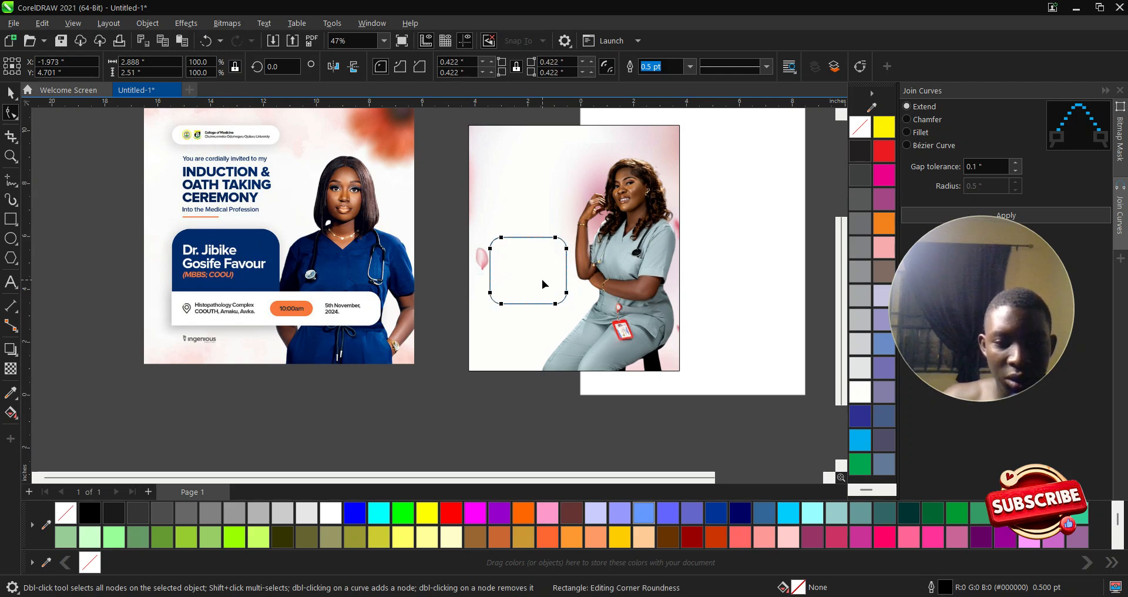
key(space)
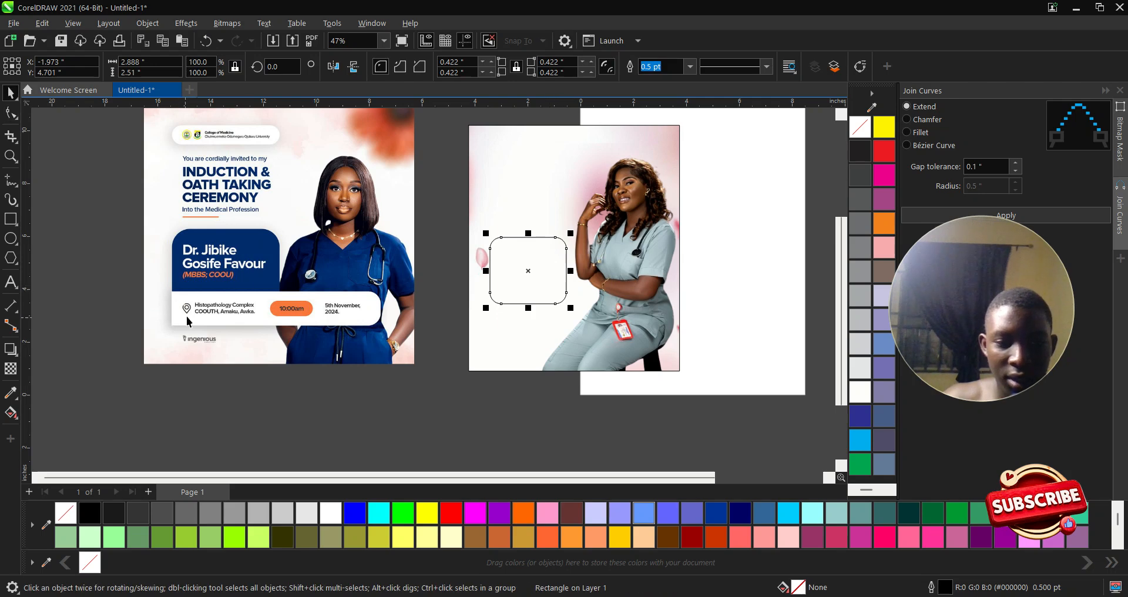
- Draw a wide 5.171 × 0.876-inch rectangle across the square's lower part
key(F6)
scroll(558, 308, up, 1)
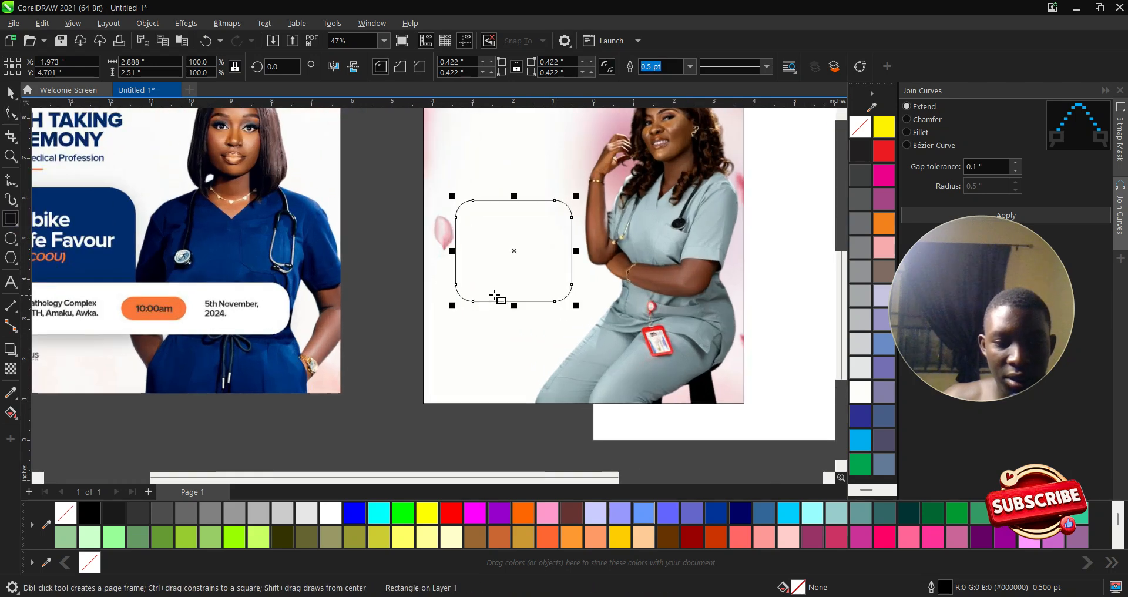
drag(452, 278, 660, 313)
drag(498, 300, 511, 294)
scroll(511, 293, up, 1)
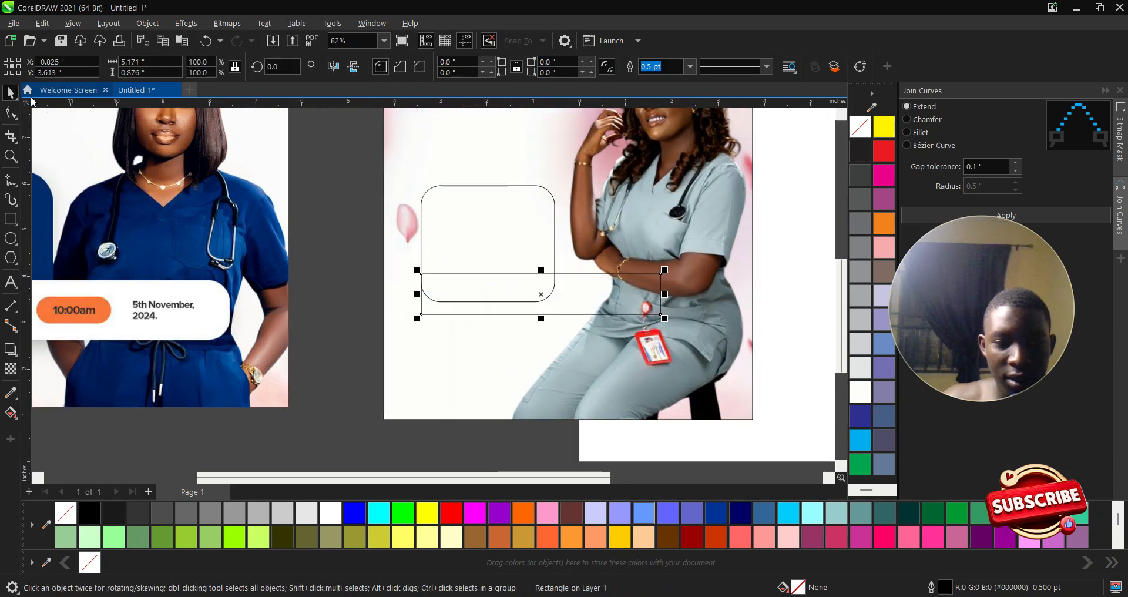
- Round the wide bar's corners to 0.438 inch, then reselect the rounded square
click(11, 111)
drag(422, 275, 464, 288)
drag(660, 273, 646, 306)
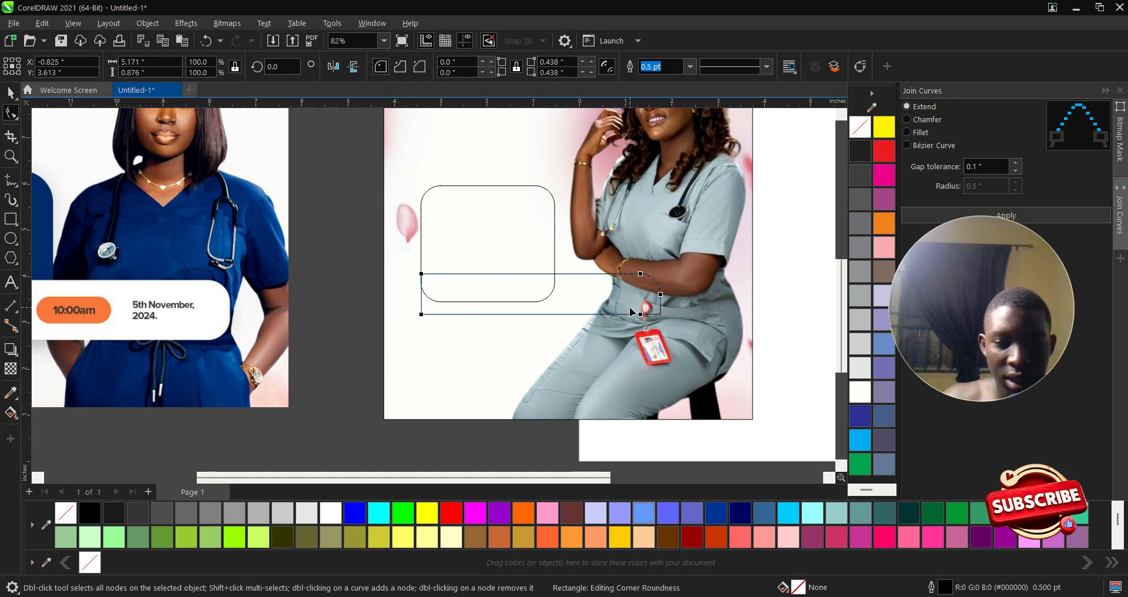
drag(648, 312, 635, 307)
key(space)
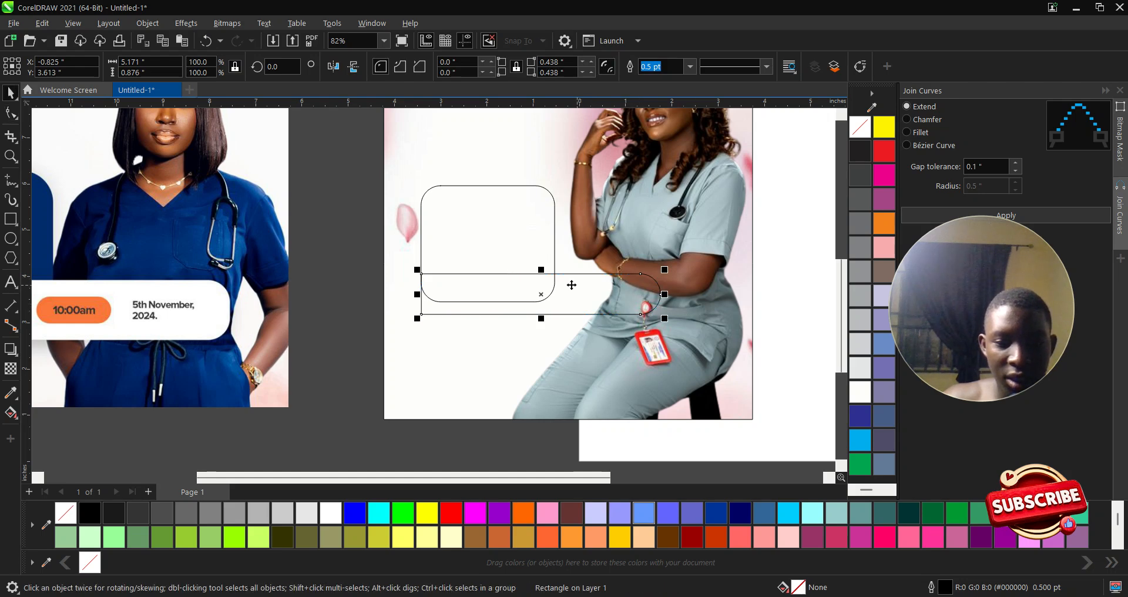
scroll(499, 254, down, 2)
scroll(468, 220, up, 1)
click(480, 242)
scroll(616, 286, down, 2)
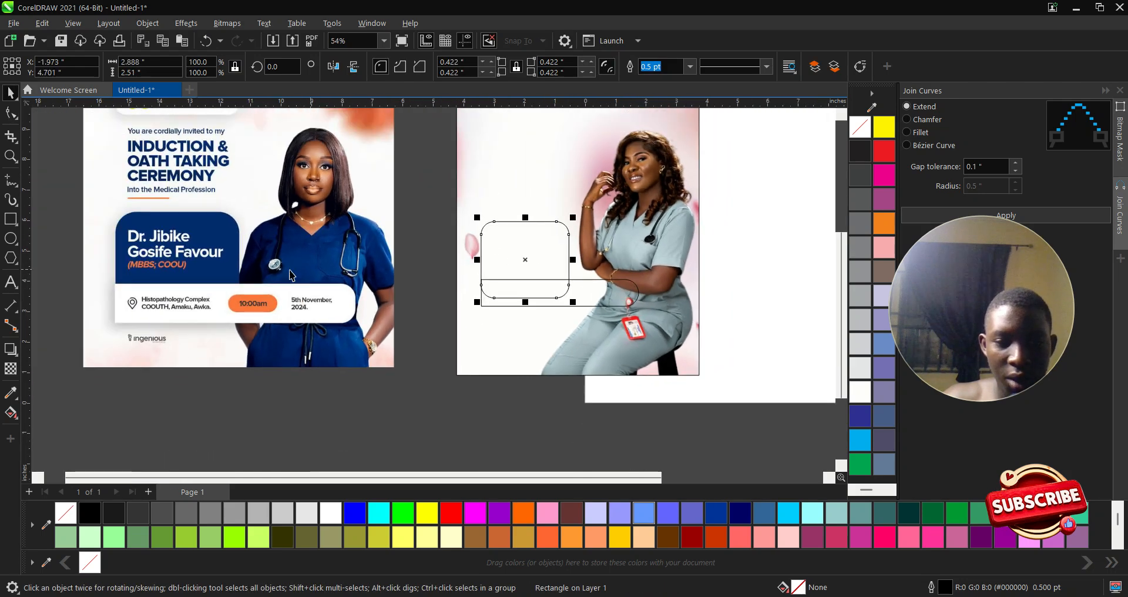
- Fill the rounded square with dark navy sampled from the reference flyer
click(12, 392)
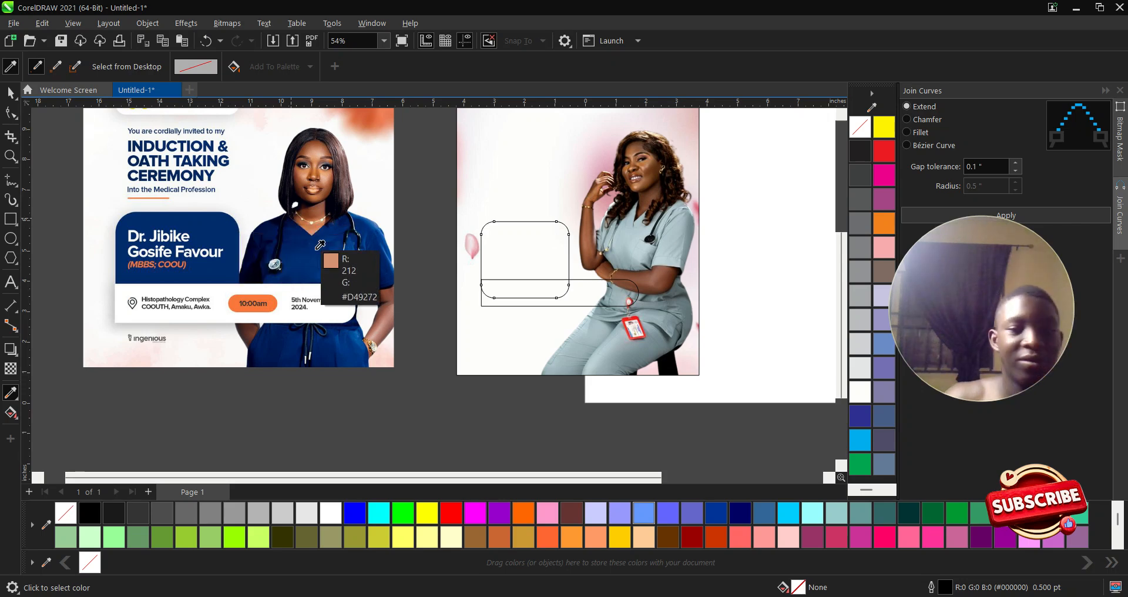
click(207, 243)
click(517, 246)
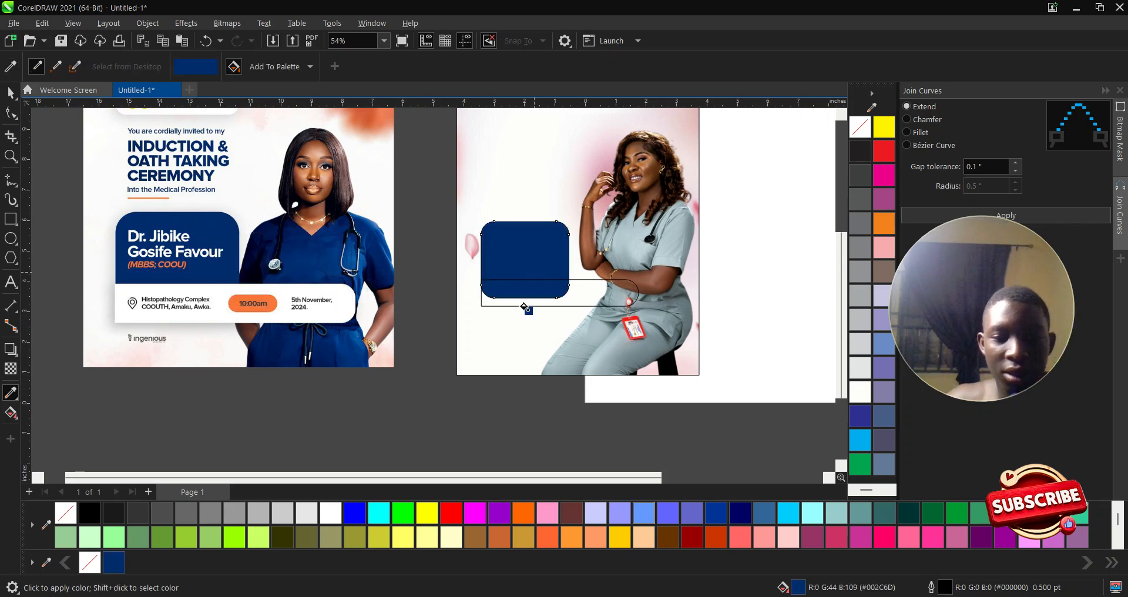
scroll(525, 317, up, 1)
key(space)
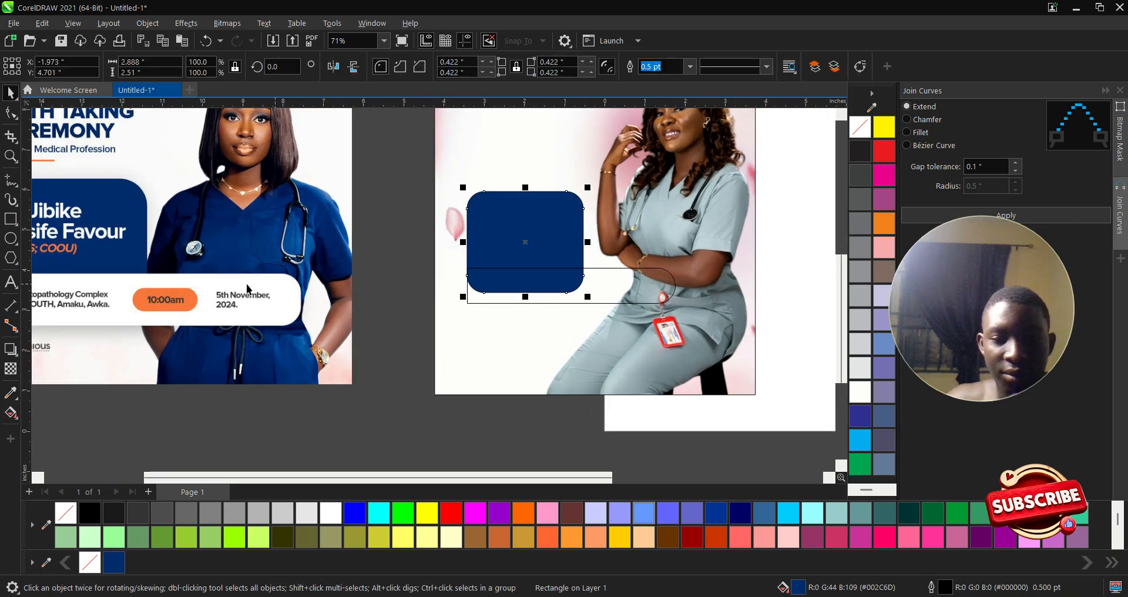
- Refill the panel with grey-blue #5B6C74 sampled from the nurse's scrubs
click(11, 393)
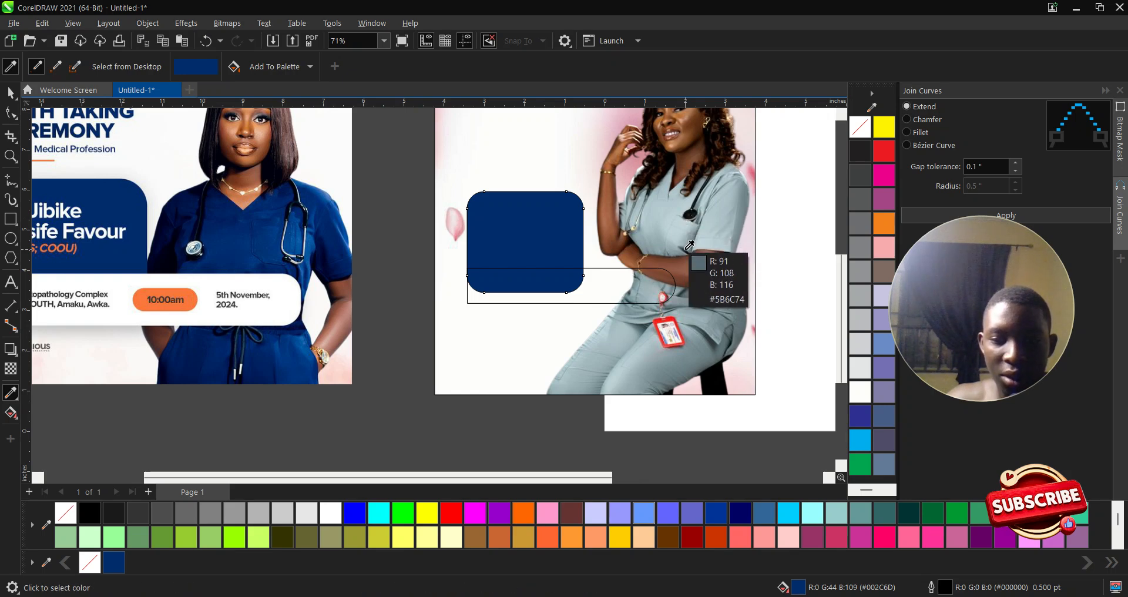
click(689, 246)
click(547, 222)
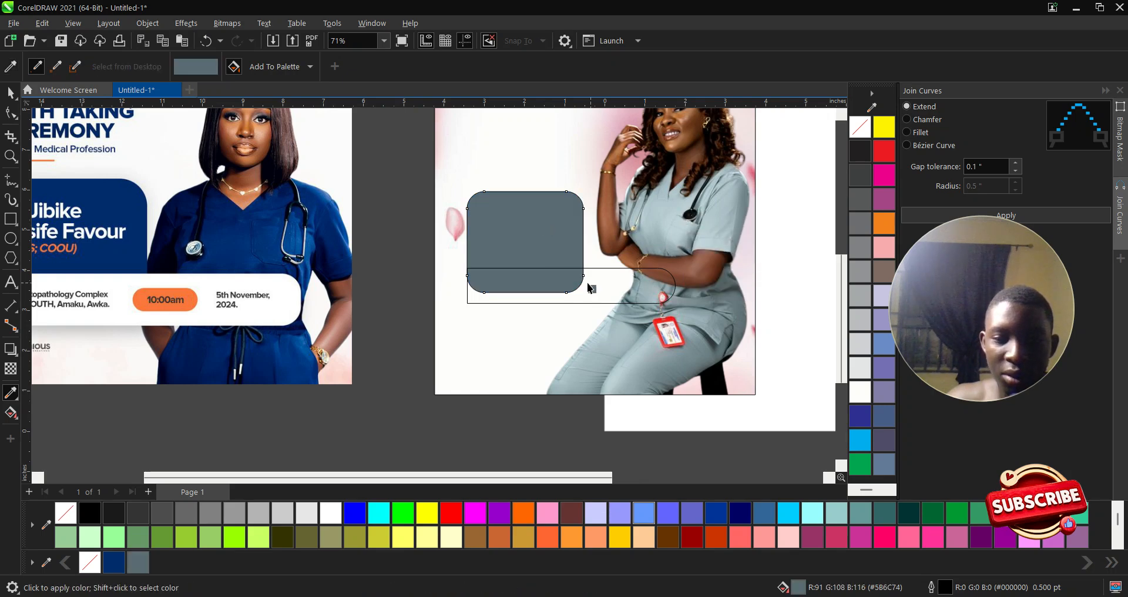
key(space)
click(632, 287)
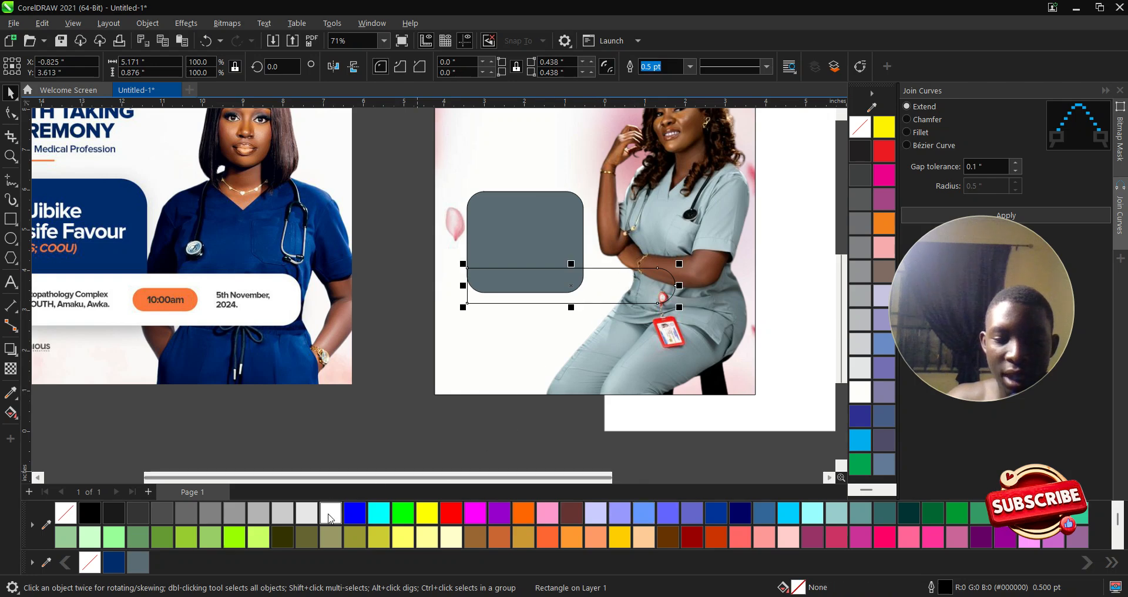
- Fill the long bar white and set both rounded shapes' outlines to None
click(330, 513)
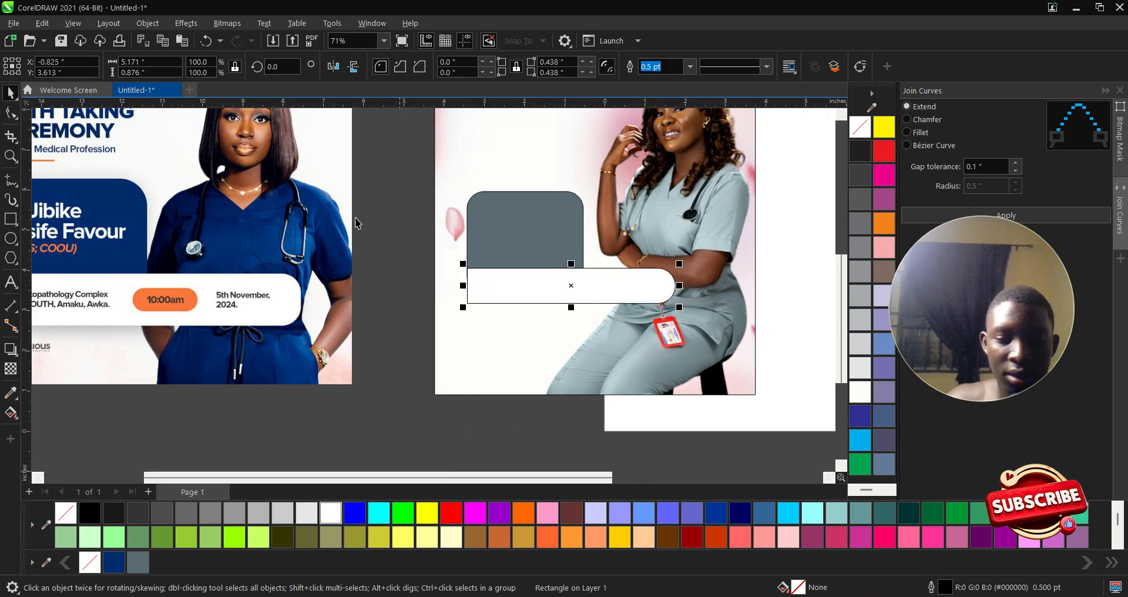
drag(377, 137, 735, 329)
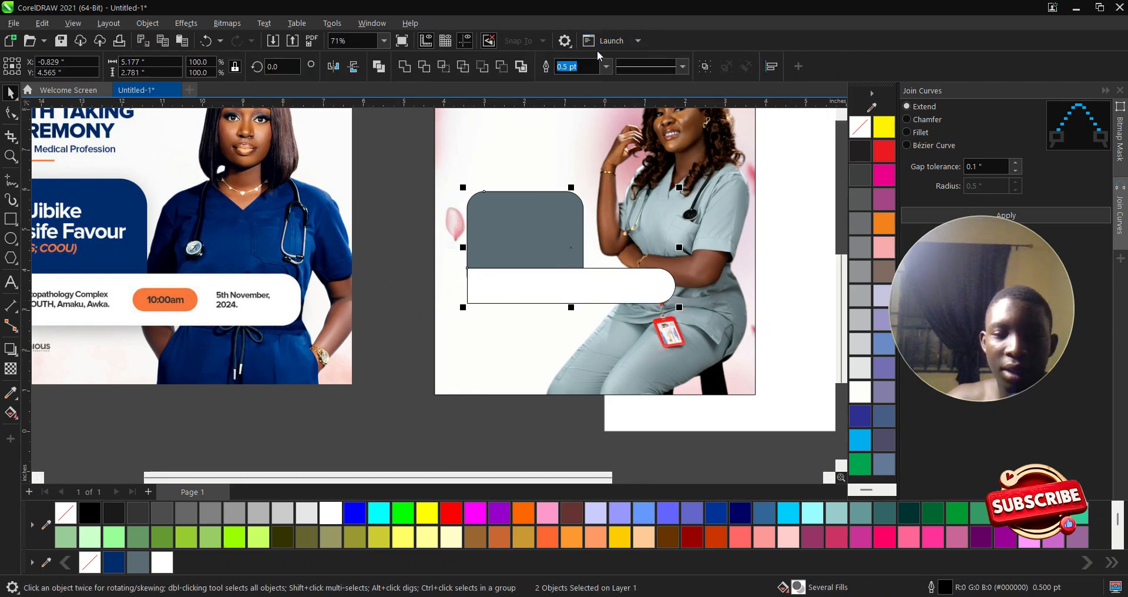
click(605, 66)
click(567, 81)
- Add a soft drop shadow beneath the white rounded bar
scroll(472, 308, down, 1)
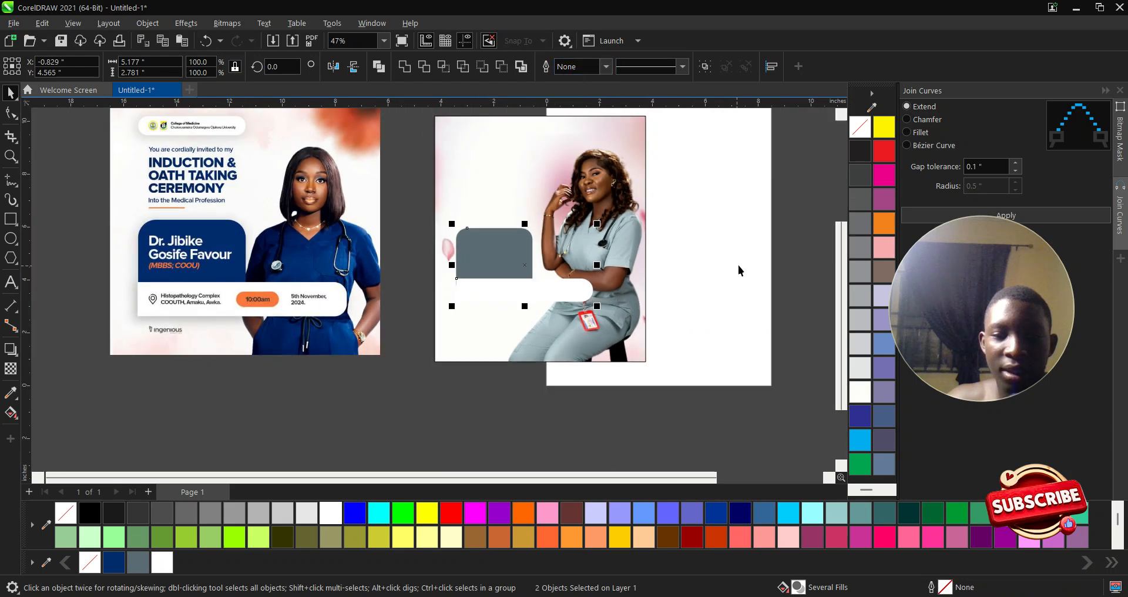
click(720, 277)
scroll(477, 289, up, 1)
click(476, 288)
scroll(543, 290, down, 1)
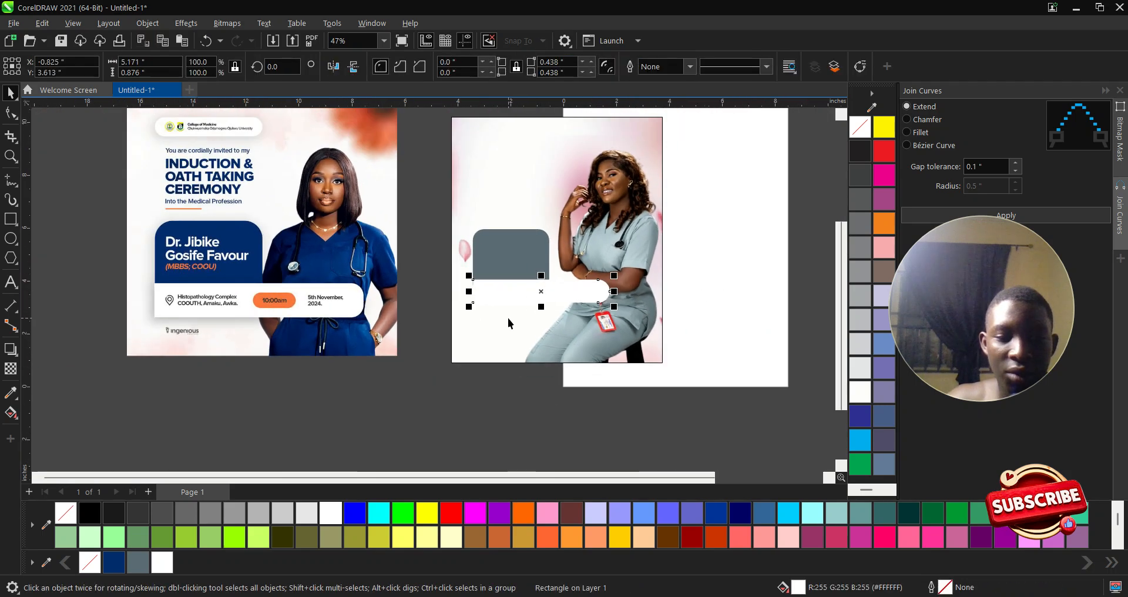
click(10, 349)
scroll(525, 247, up, 2)
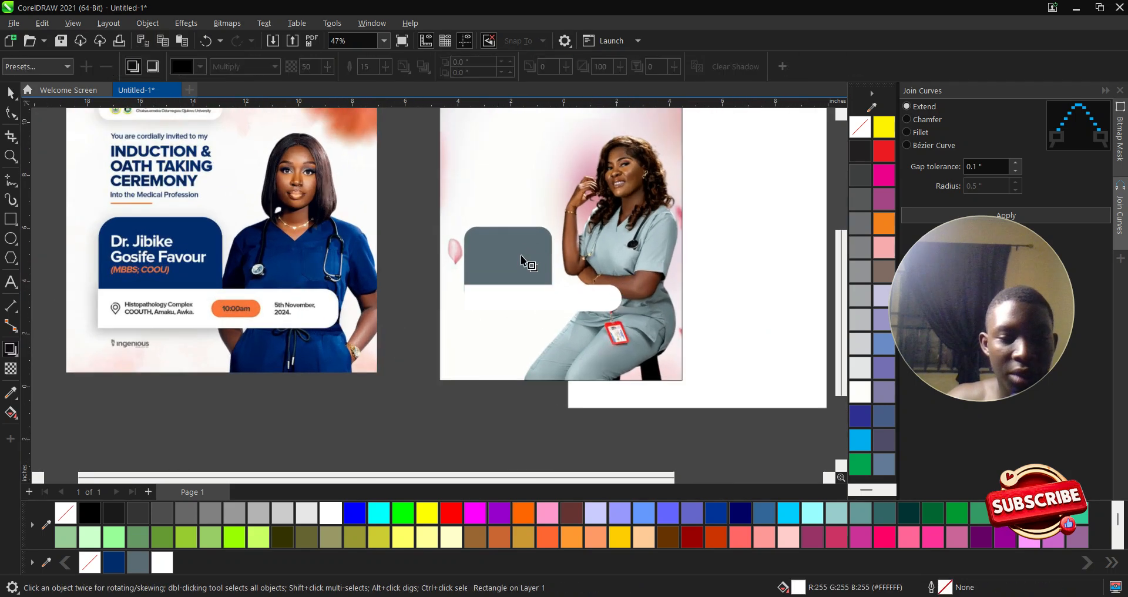
drag(553, 293, 546, 317)
scroll(547, 323, up, 2)
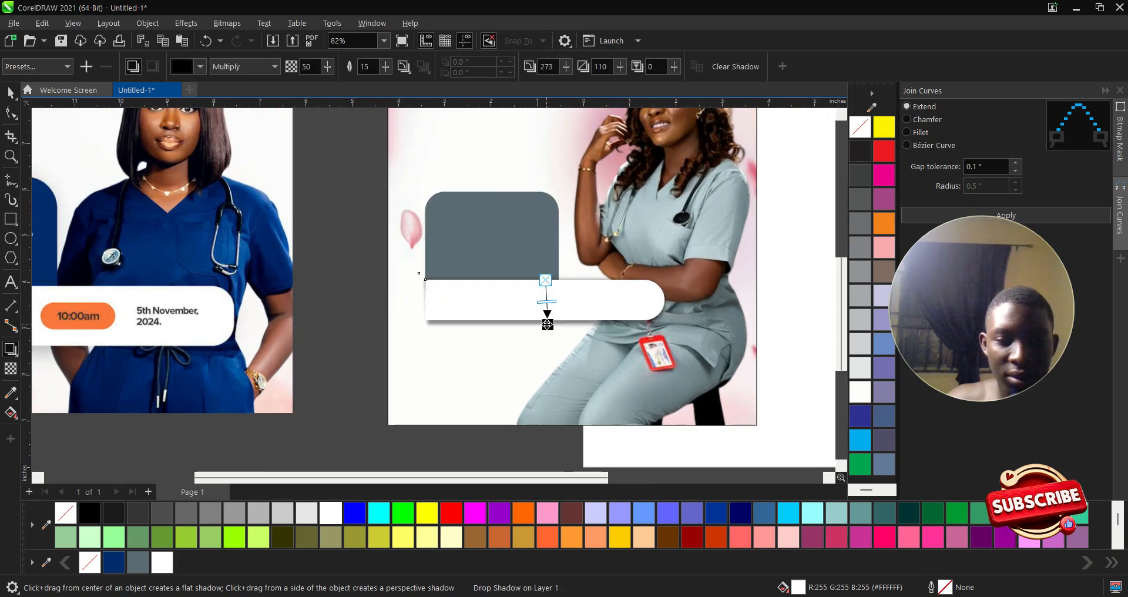
key(space)
scroll(569, 315, down, 3)
- Set the nurse photo frame's outline width to None
click(422, 188)
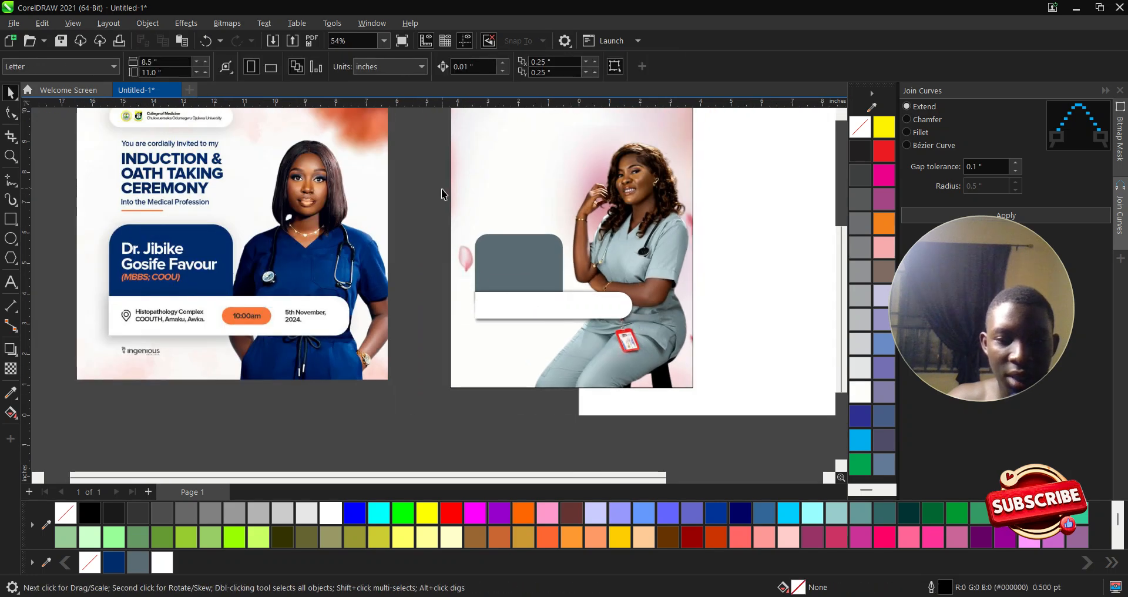
scroll(473, 258, down, 1)
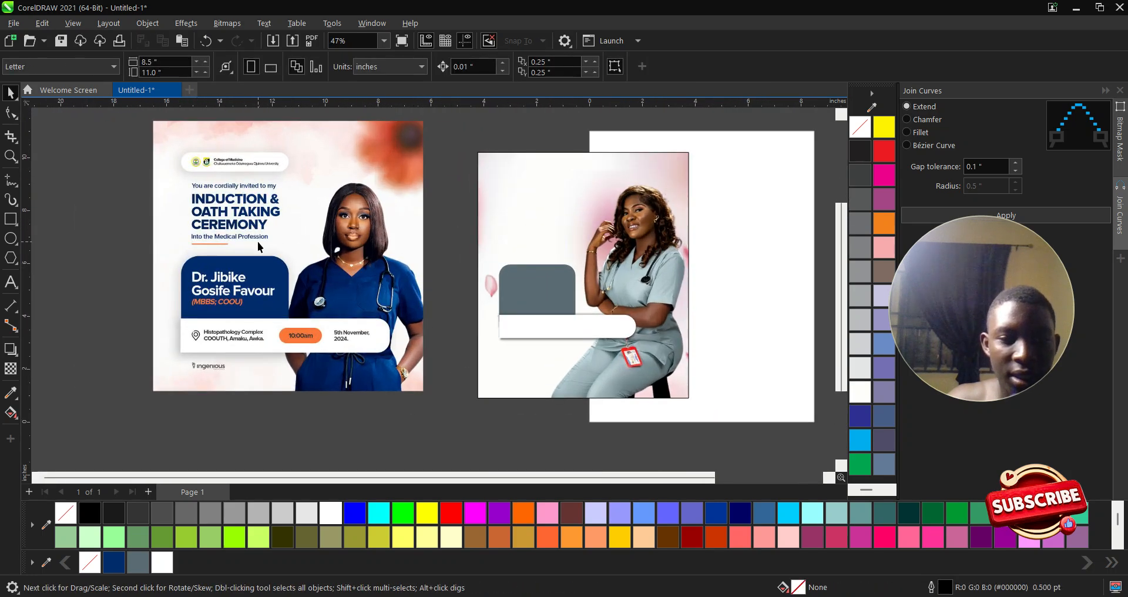
click(679, 217)
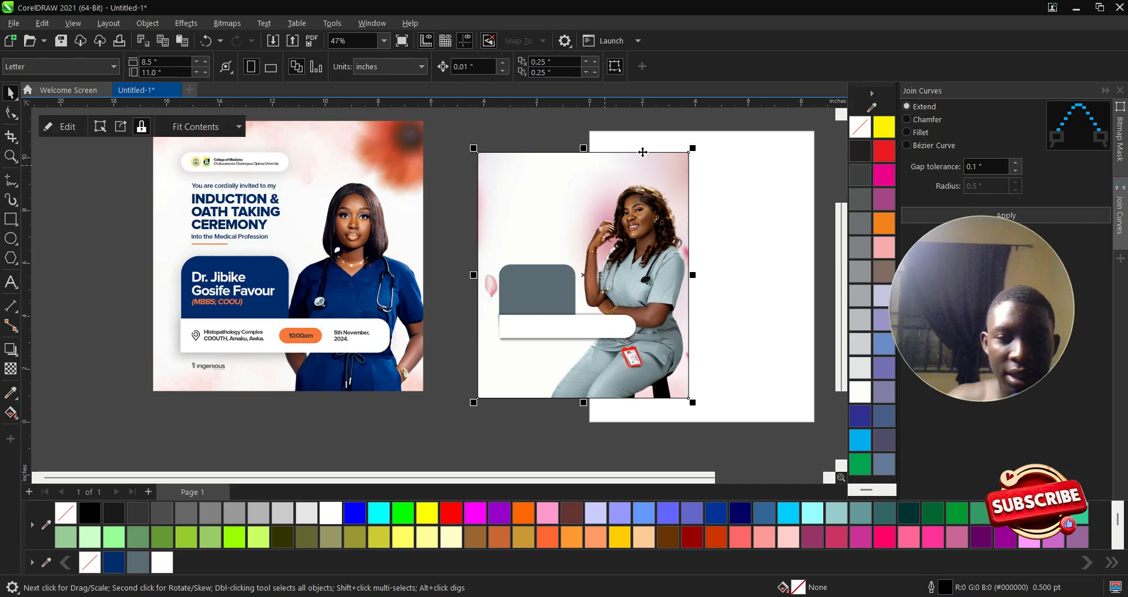
click(690, 67)
key(Escape)
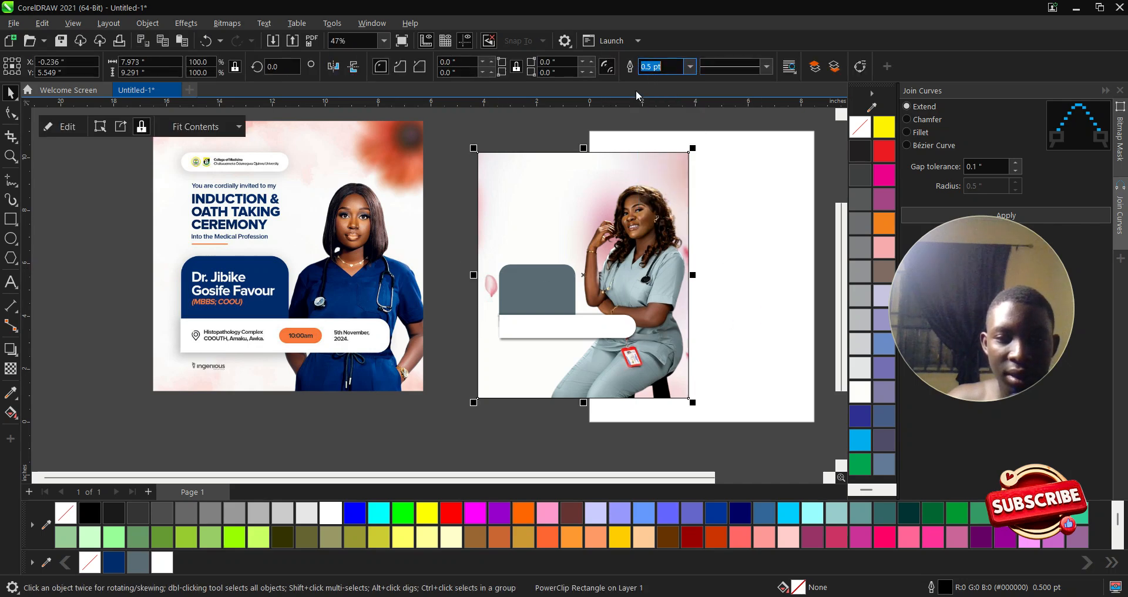
click(690, 67)
click(649, 80)
click(480, 122)
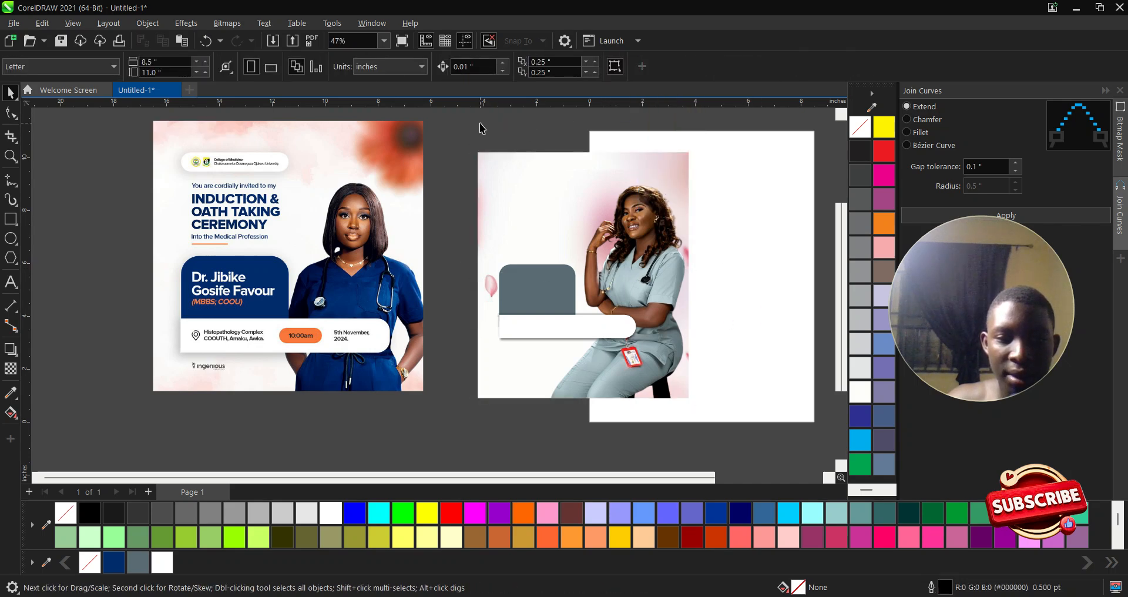
- Compare the new design's photo frame with the reference flyer, then clear the selection
scroll(317, 222, up, 2)
scroll(347, 240, up, 1)
click(119, 185)
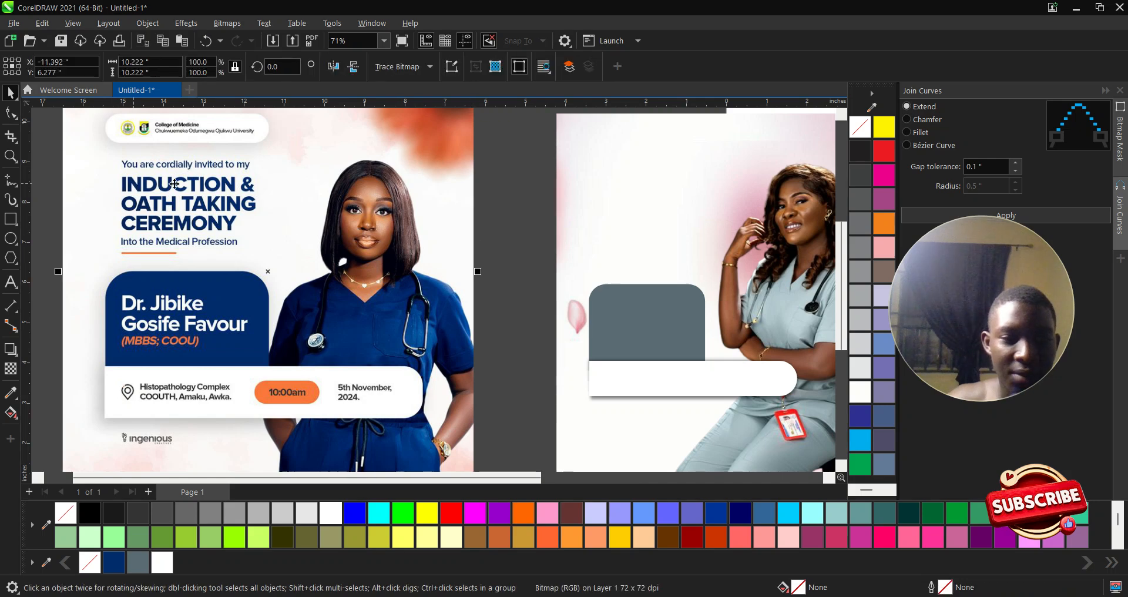
scroll(498, 347, down, 1)
scroll(693, 356, up, 1)
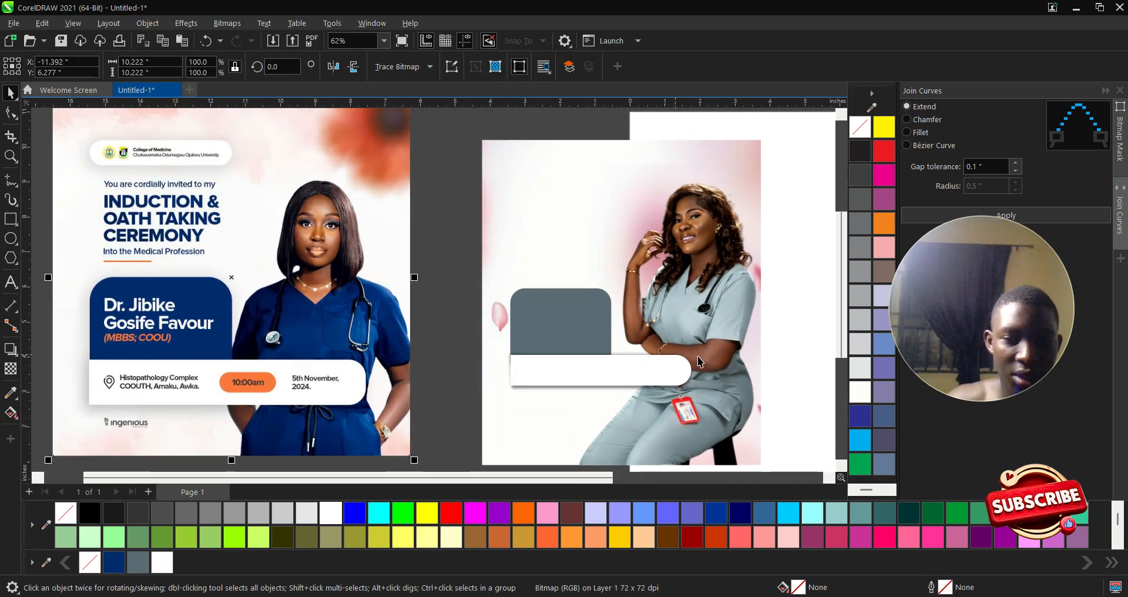
click(492, 205)
click(450, 200)
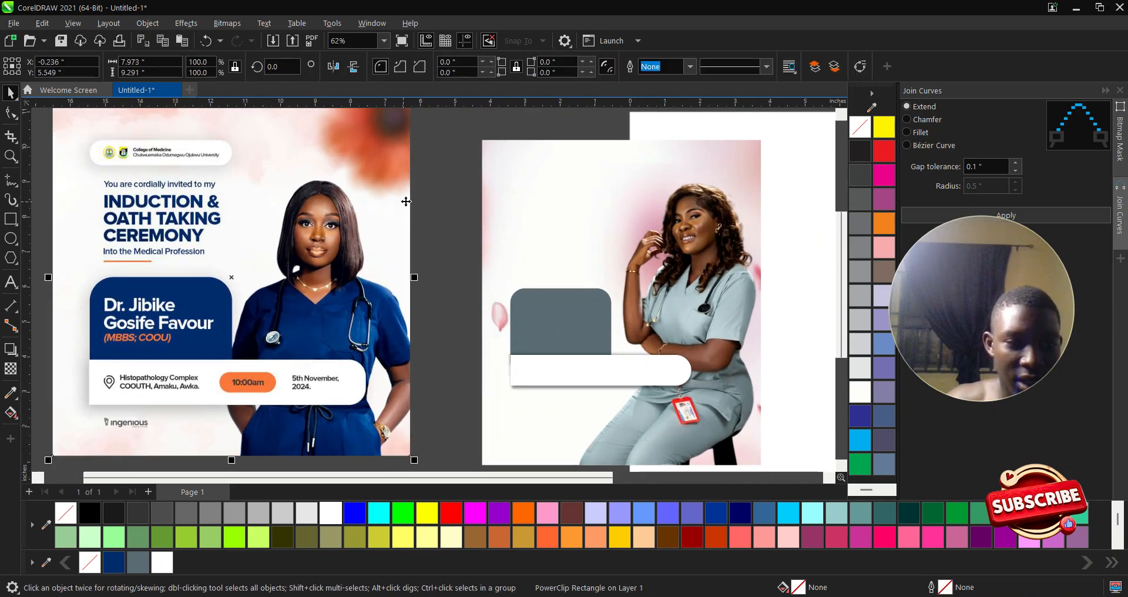
click(10, 282)
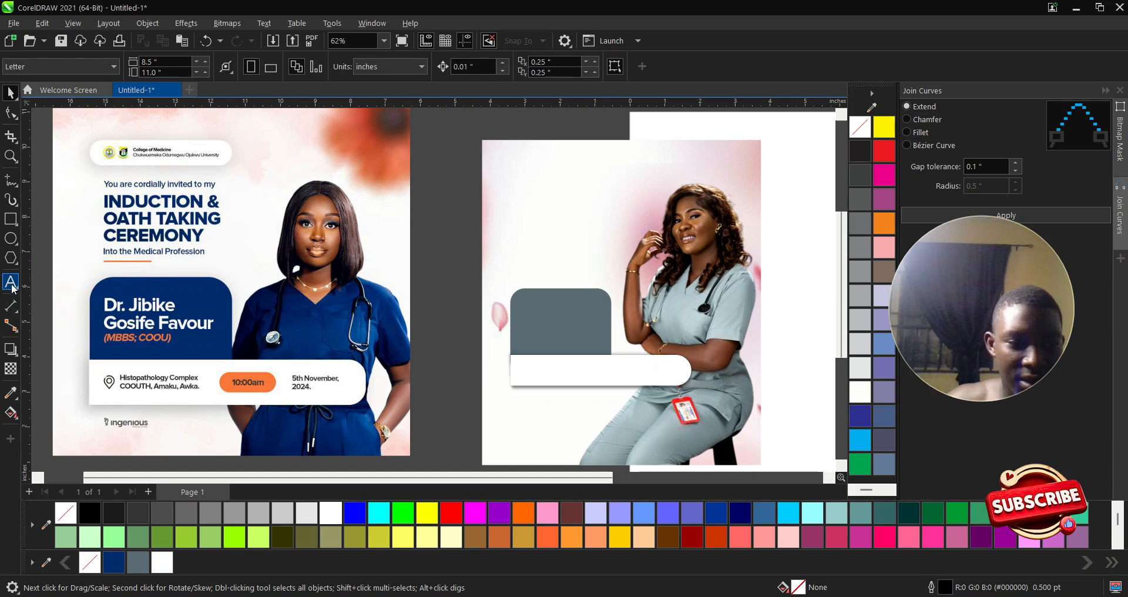
scroll(526, 203, up, 1)
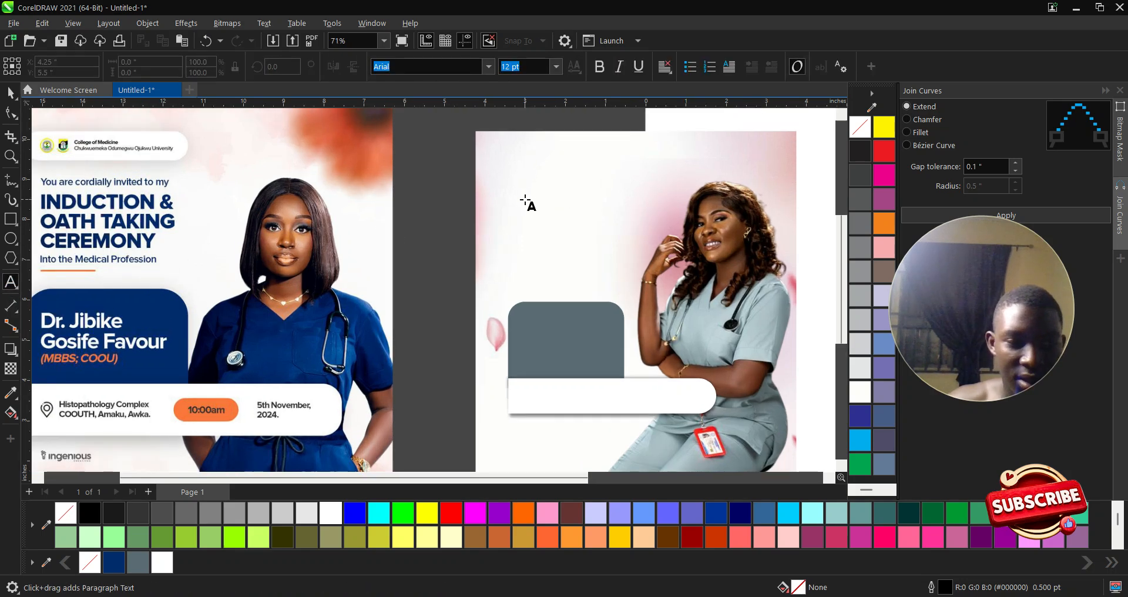
- Type the capitalised invitation line 'YOU ARE CORDIALLY INVITED' in Arial 24 pt, fixing typos
key(space)
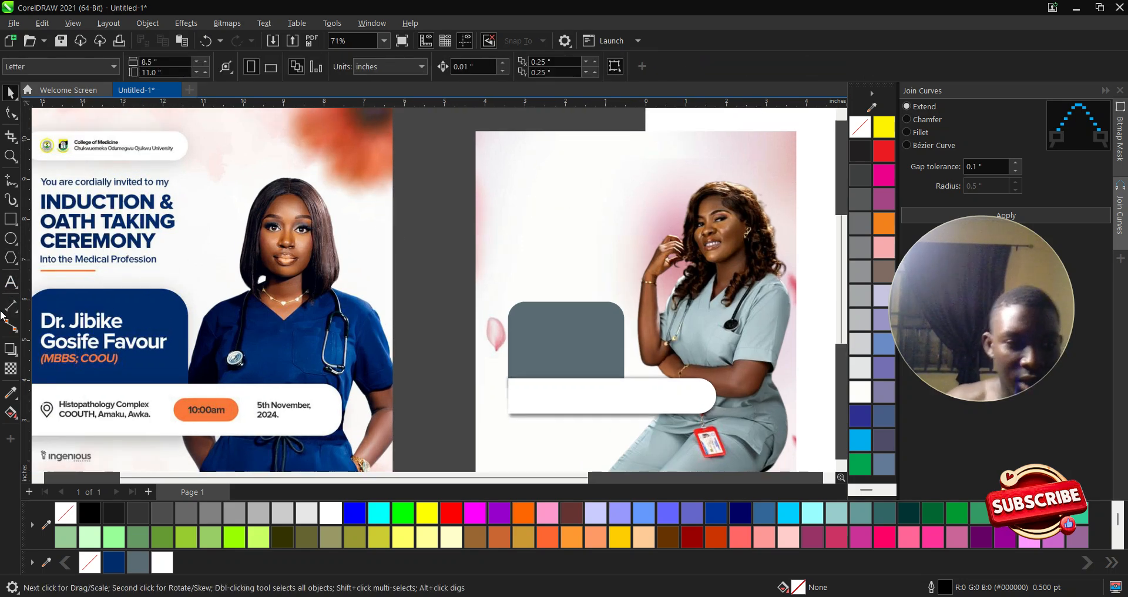
click(11, 282)
click(528, 194)
scroll(529, 197, down, 2)
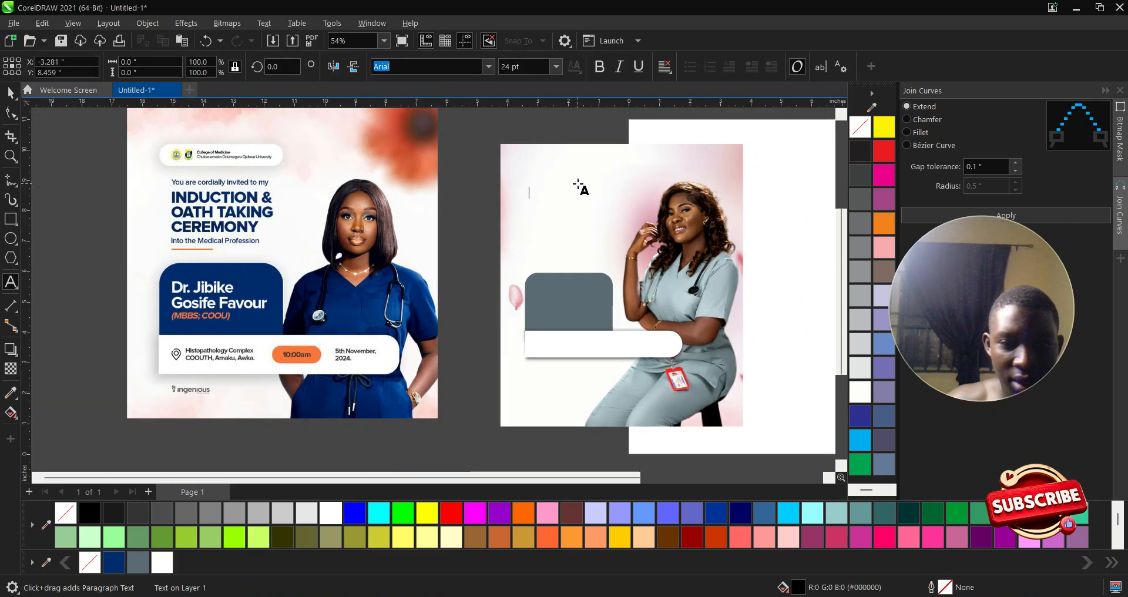
text(YOURE)
key(BackSpace)
key(BackSpace)
text(ARE )
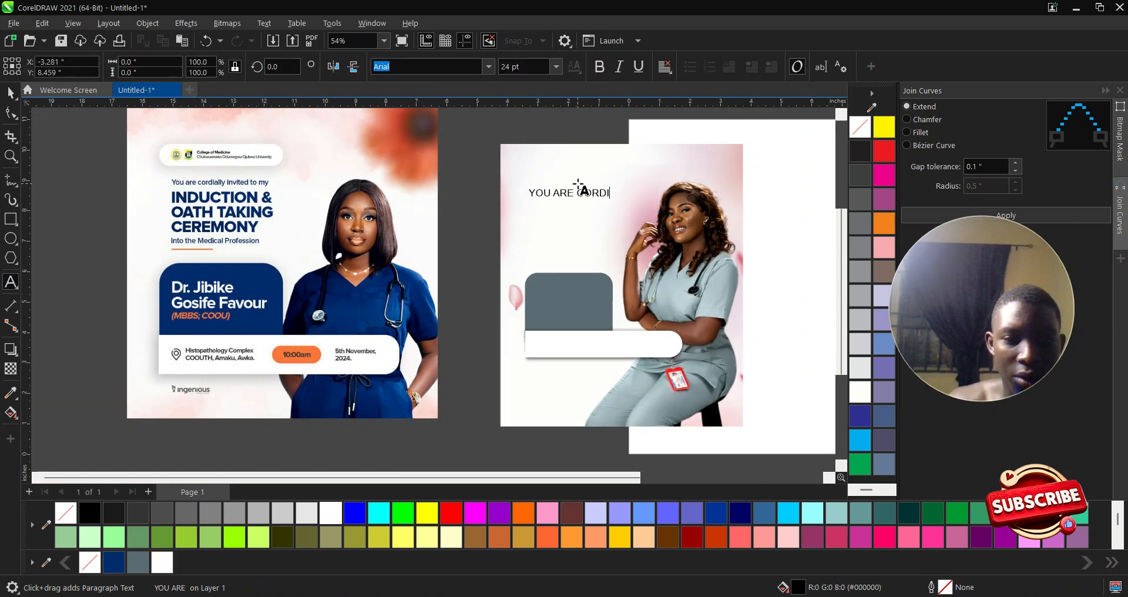
text(CORDIALLYE)
key(BackSpace)
text(INER)
key(BackSpace)
key(BackSpace)
text(VIE)
key(BackSpace)
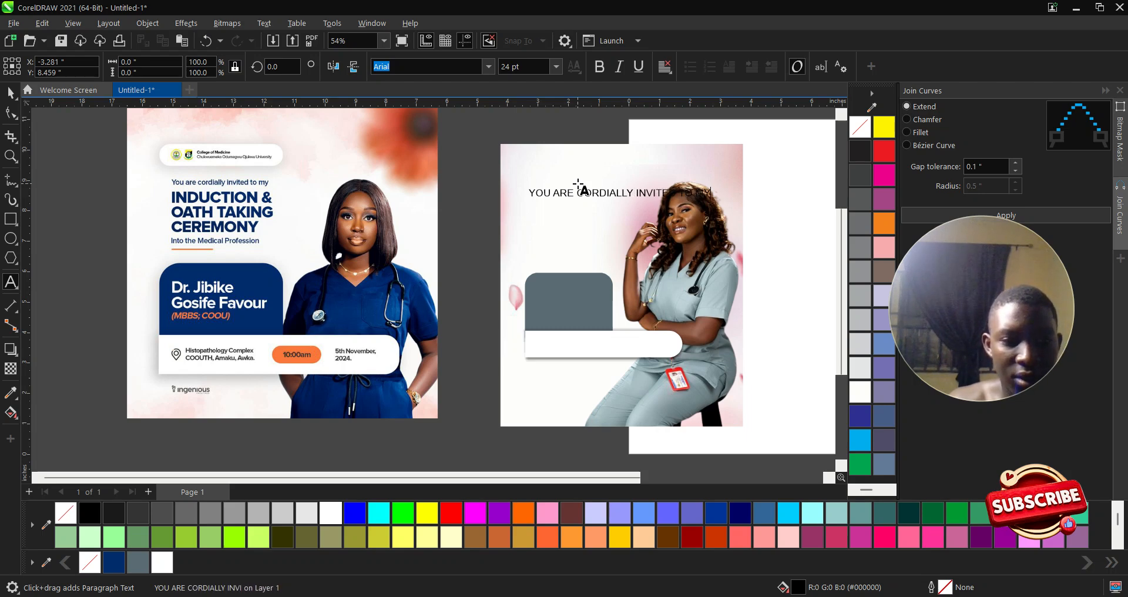
text(DUCTON &)
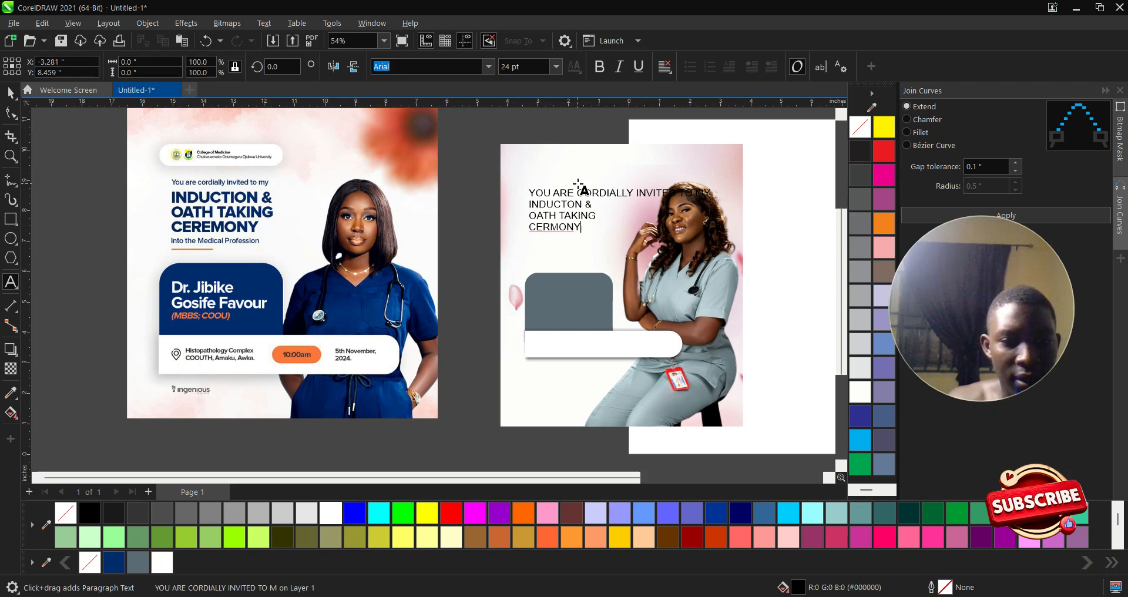
key(BackSpace)
key(BackSpace)
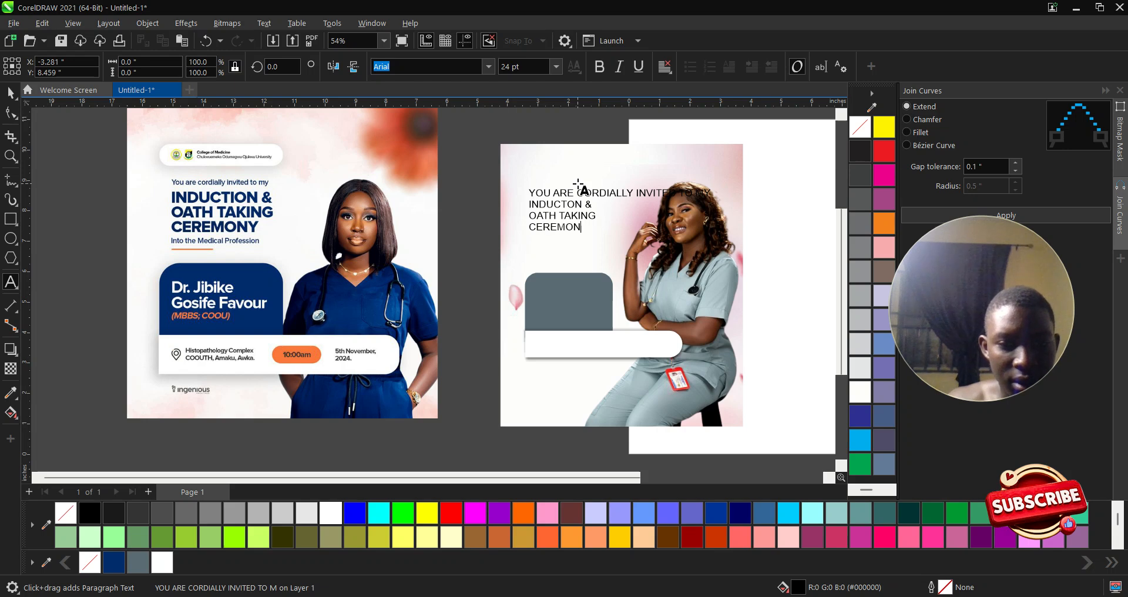
text(INTO THE MEDICAL PROFESSION)
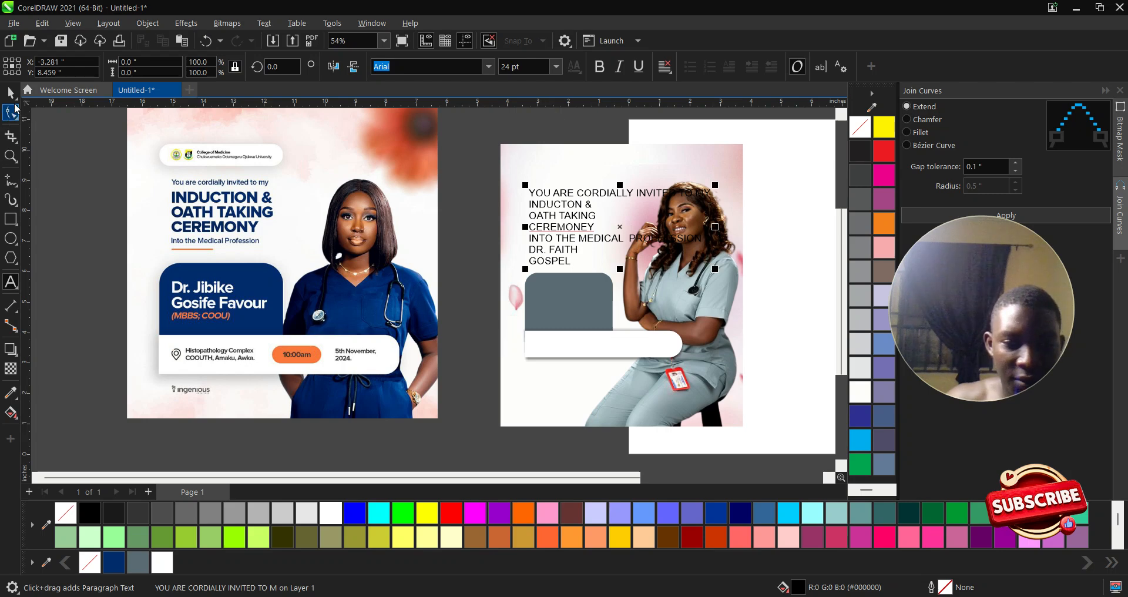
- Break the text block into separate lines with Ctrl+K and scale down the invitation line
click(11, 92)
scroll(615, 215, up, 1)
scroll(615, 218, up, 1)
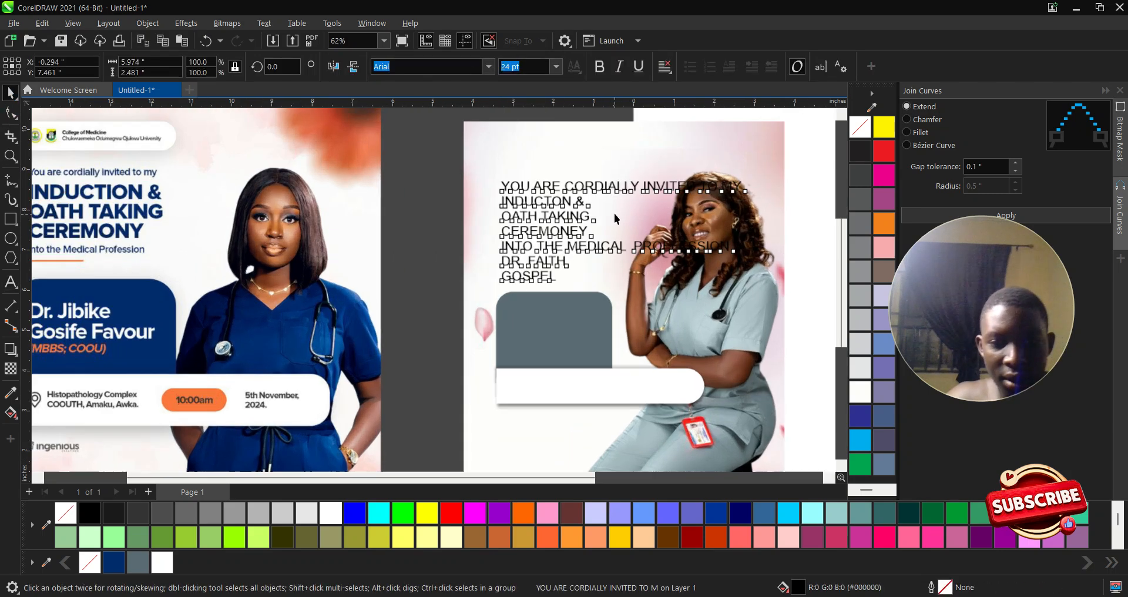
key(ctrl+k)
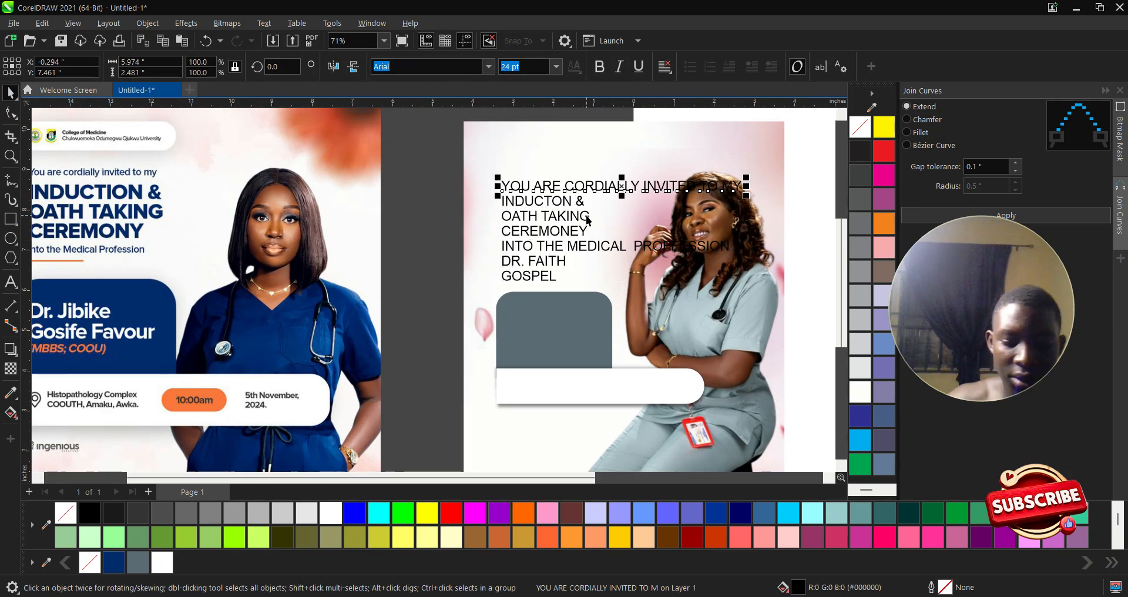
scroll(521, 215, down, 1)
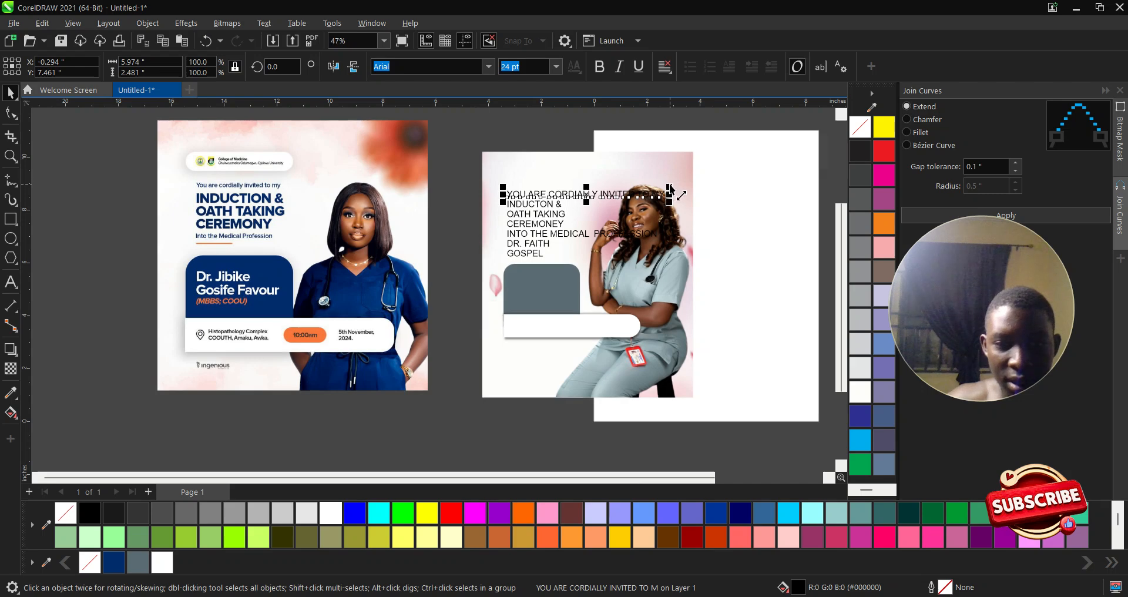
drag(670, 189, 569, 192)
- Scale down the INTO THE MEDICAL PROFFESSION line to small type
scroll(537, 214, up, 2)
click(535, 196)
scroll(534, 200, down, 1)
click(427, 238)
scroll(544, 246, up, 1)
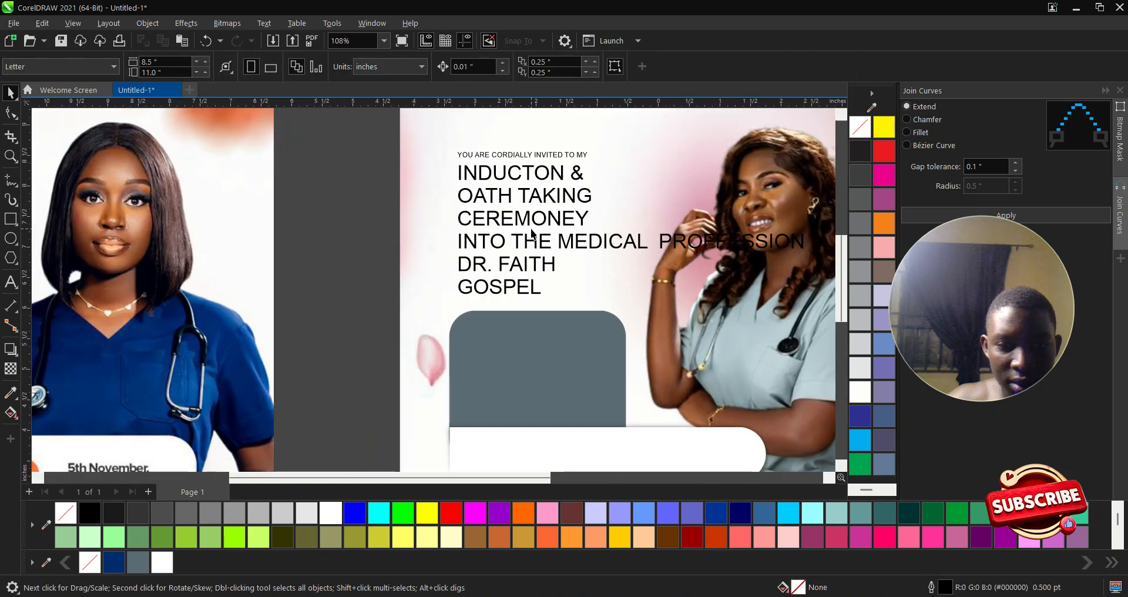
click(465, 176)
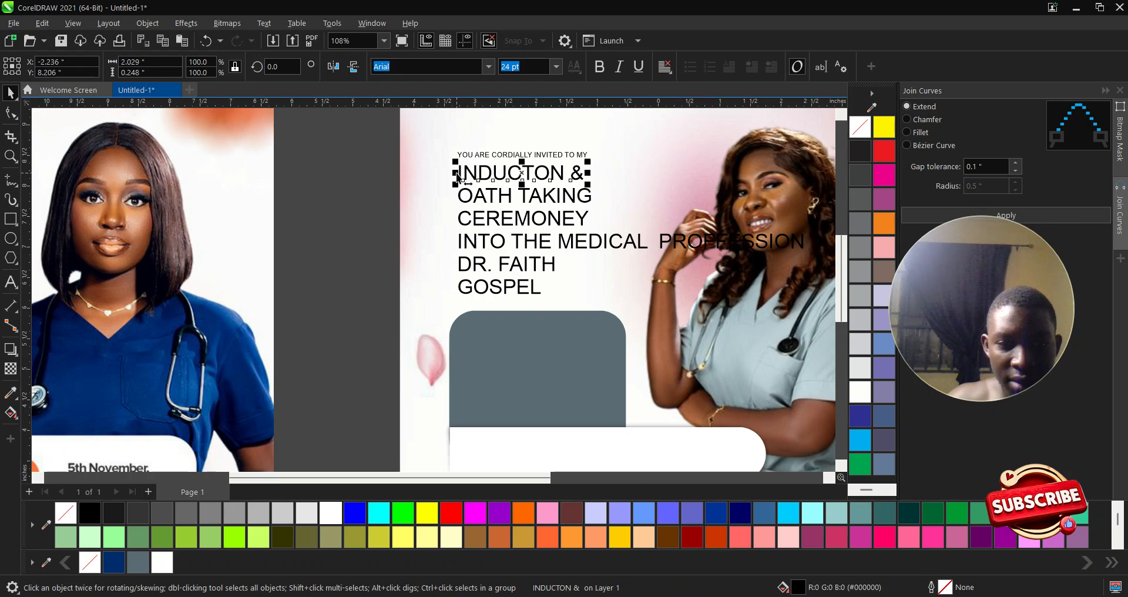
click(374, 213)
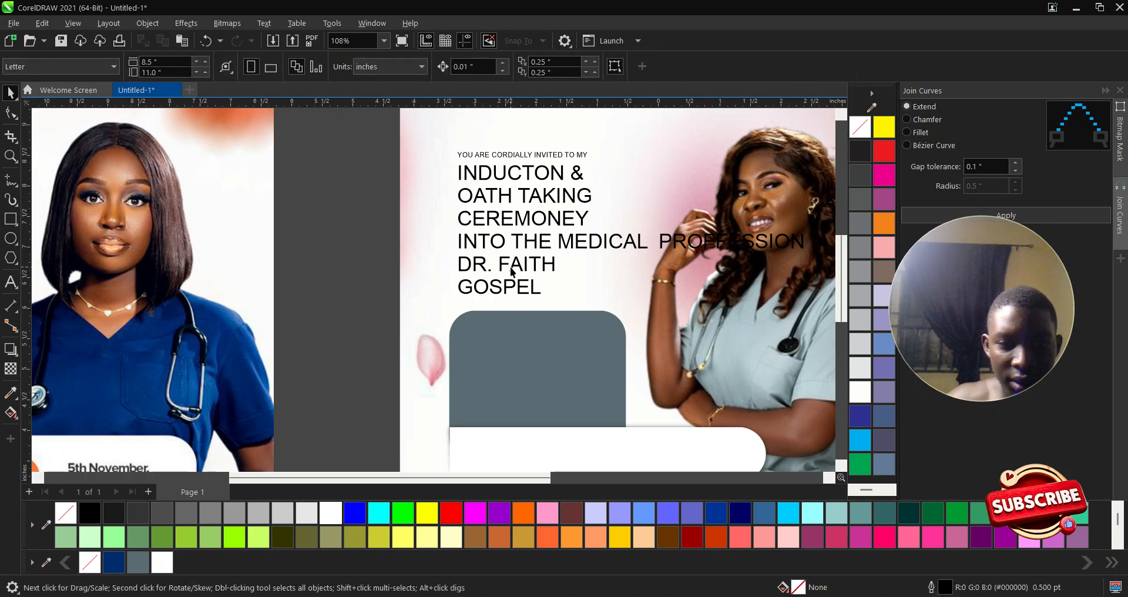
click(502, 249)
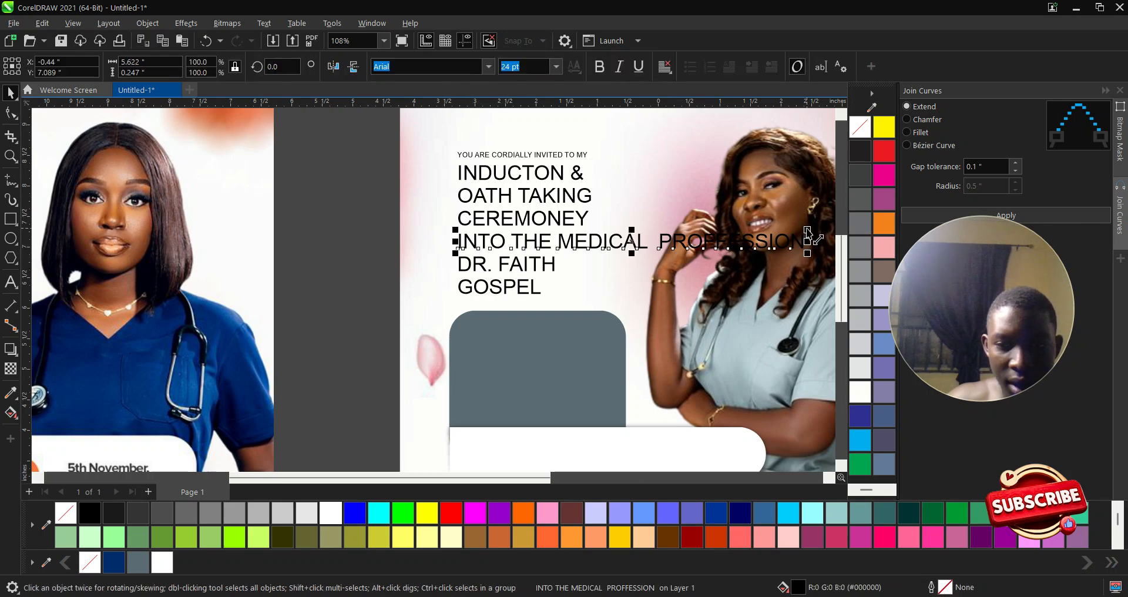
drag(808, 232, 593, 243)
- Select the OATH TAKING line together with the other title lines
scroll(523, 209, up, 2)
click(527, 200)
shift+click(531, 224)
- Set the three title lines in the Bebas Neue font
shift+click(529, 163)
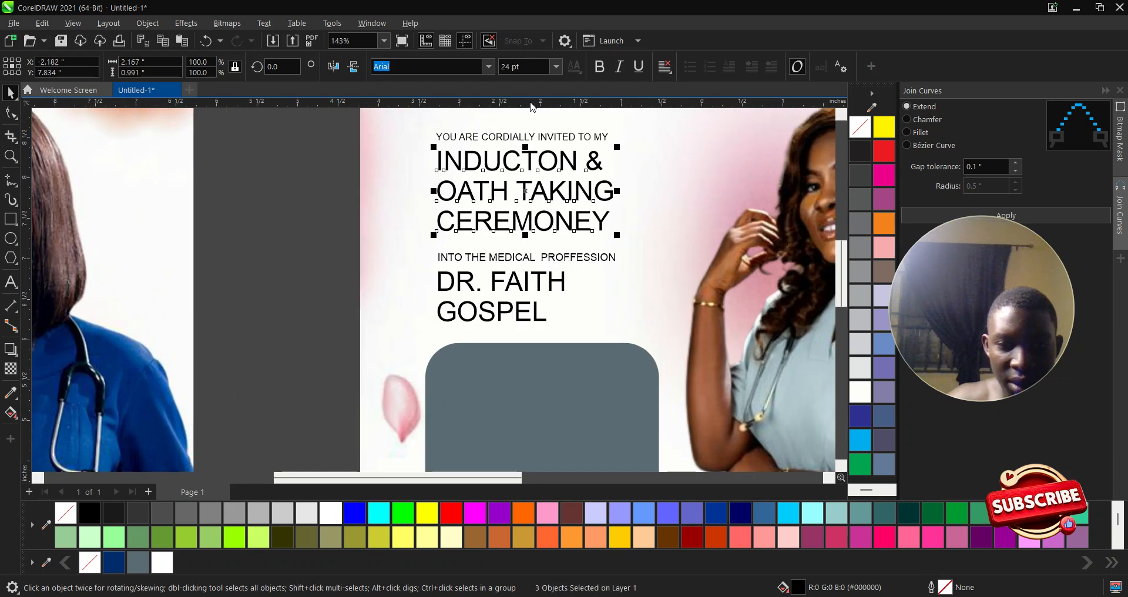
click(491, 68)
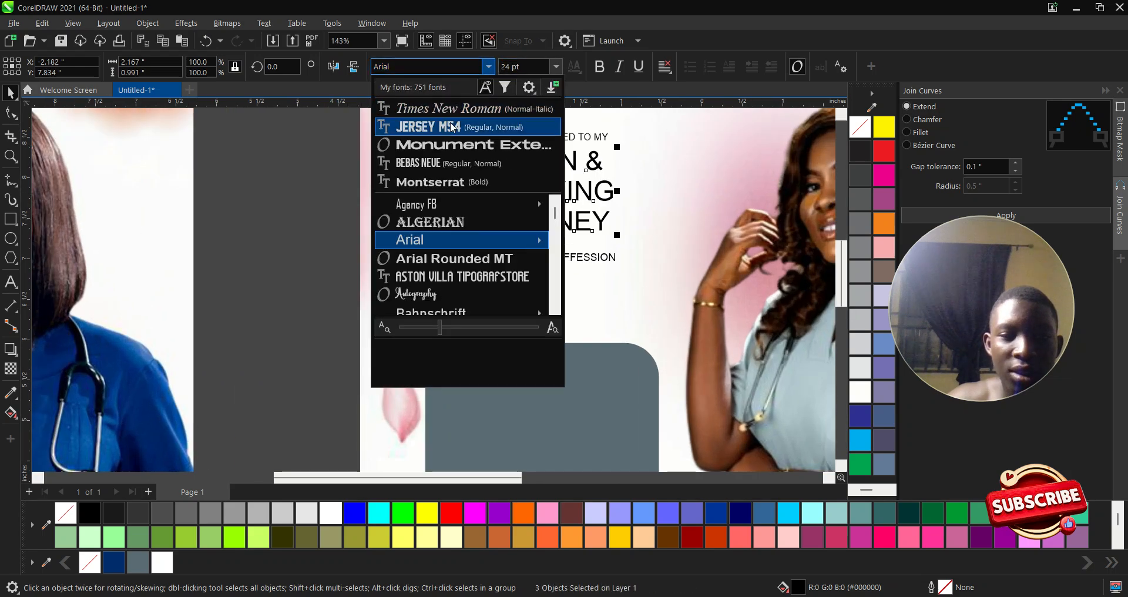
click(442, 163)
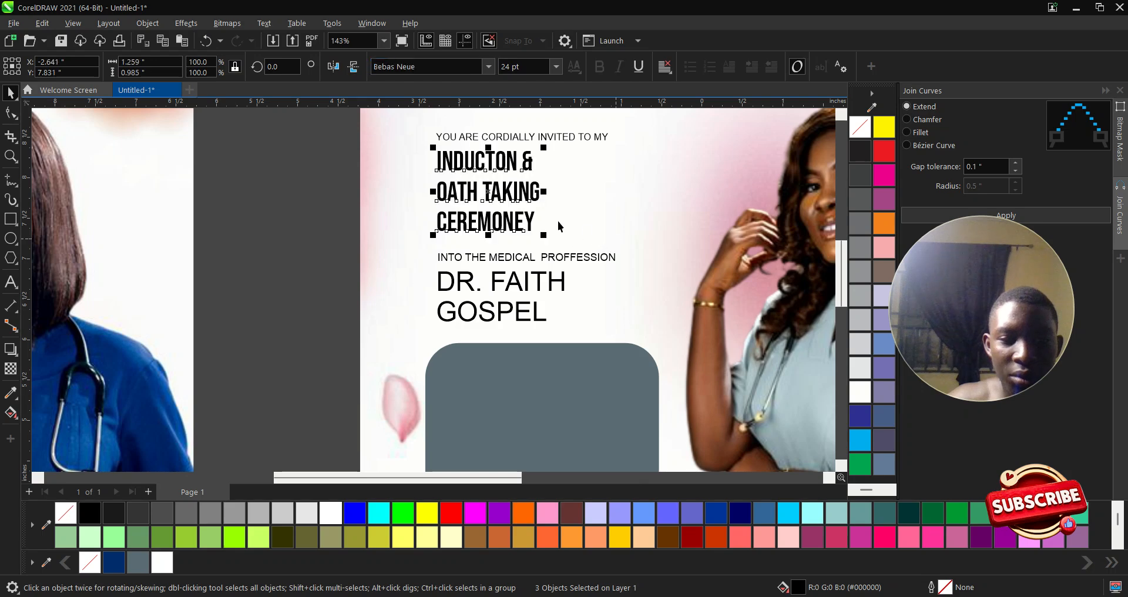
scroll(495, 263, left, 3)
scroll(496, 262, right, 3)
scroll(495, 263, down, 1)
drag(285, 228, 516, 298)
drag(473, 257, 552, 379)
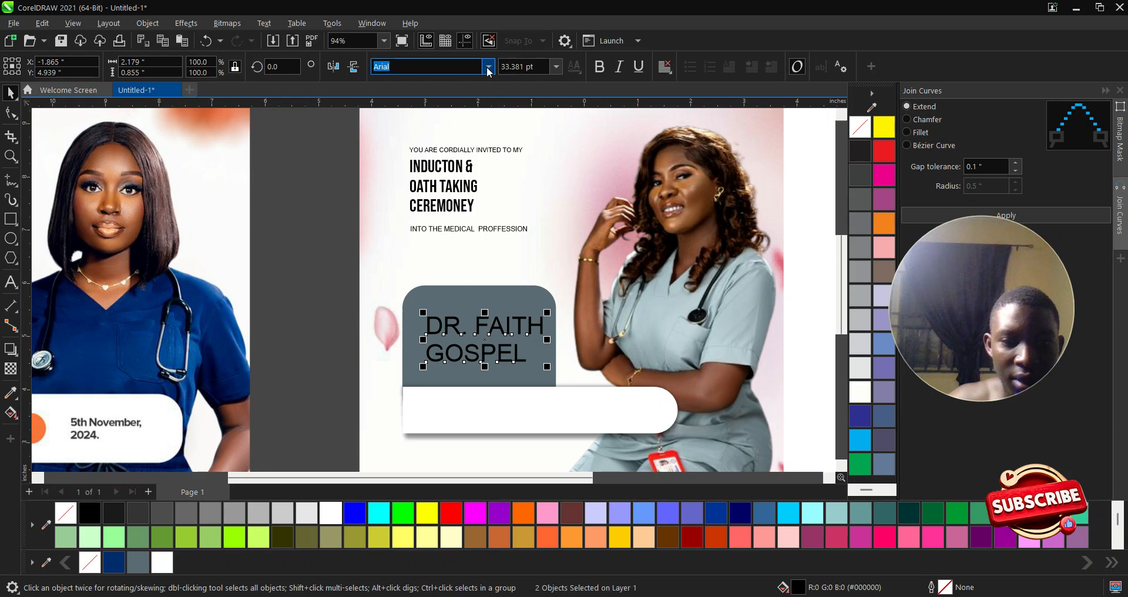
- Set the name text to Bebas Neue and enlarge it on the grey panel
click(411, 66)
click(429, 108)
scroll(511, 345, up, 1)
drag(494, 308, 547, 273)
- Add a vertical guide along the left edge of the name text
scroll(501, 345, up, 1)
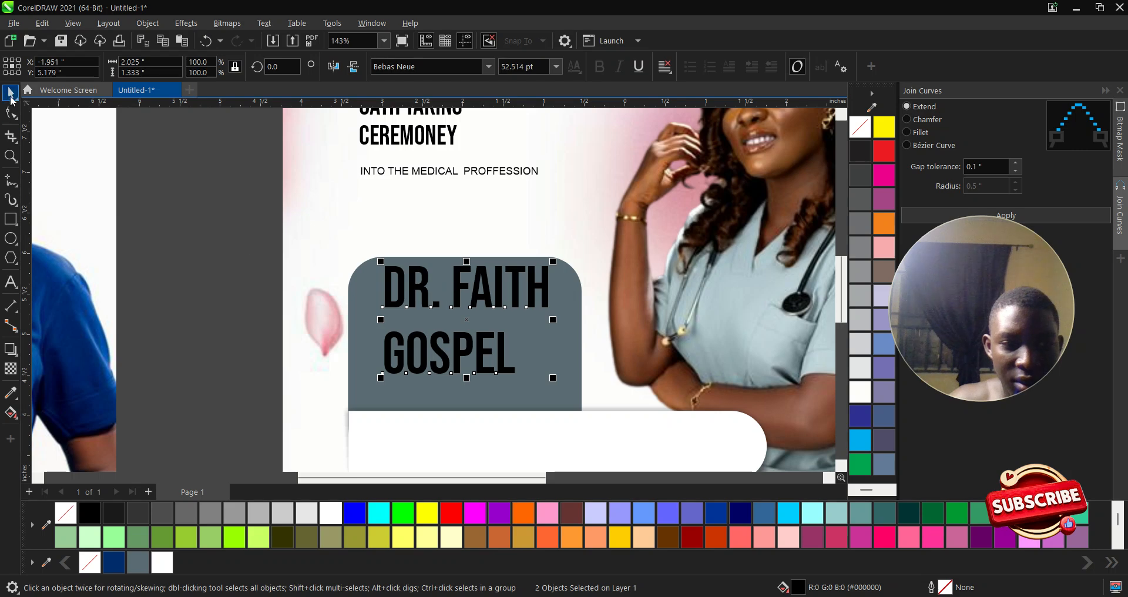
click(172, 277)
click(388, 293)
scroll(396, 288, down, 1)
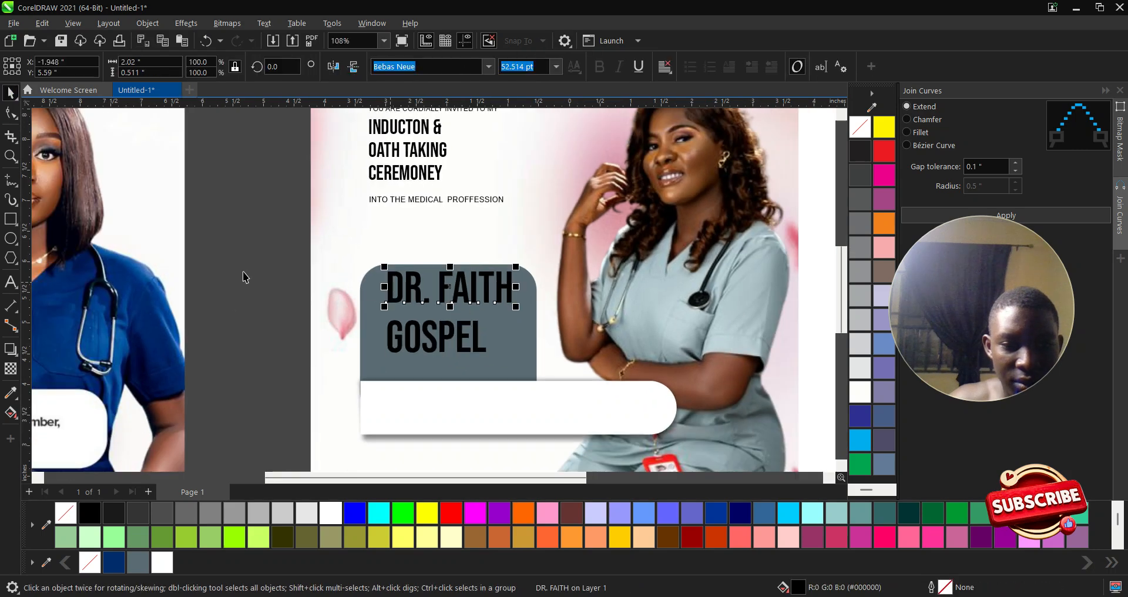
click(251, 273)
drag(30, 227, 370, 297)
scroll(370, 297, down, 2)
drag(292, 271, 410, 328)
scroll(409, 321, up, 3)
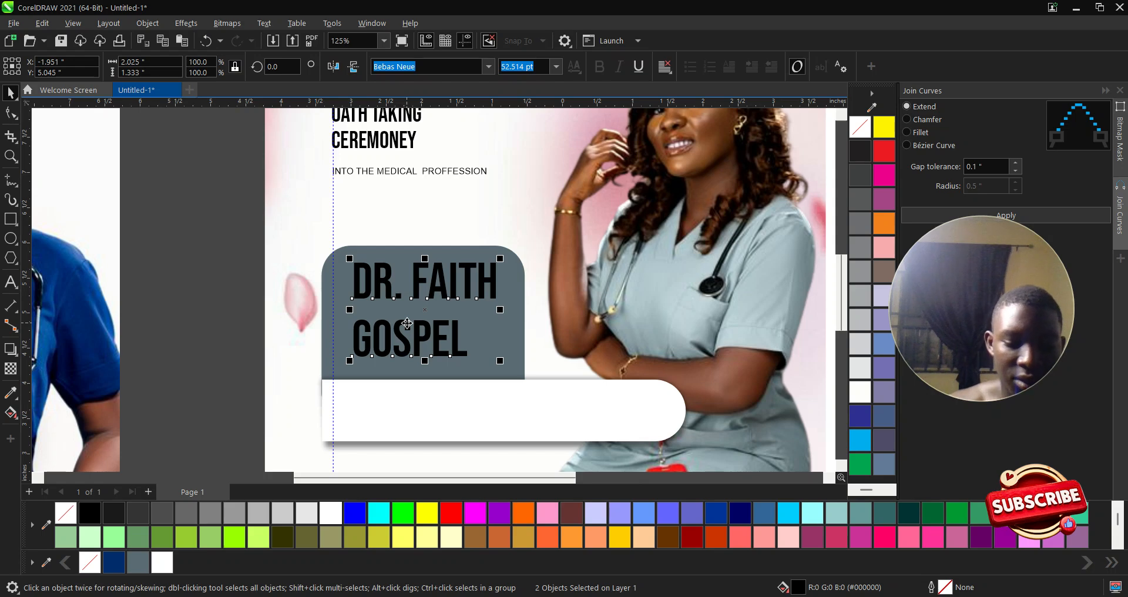
click(229, 296)
scroll(367, 294, up, 1)
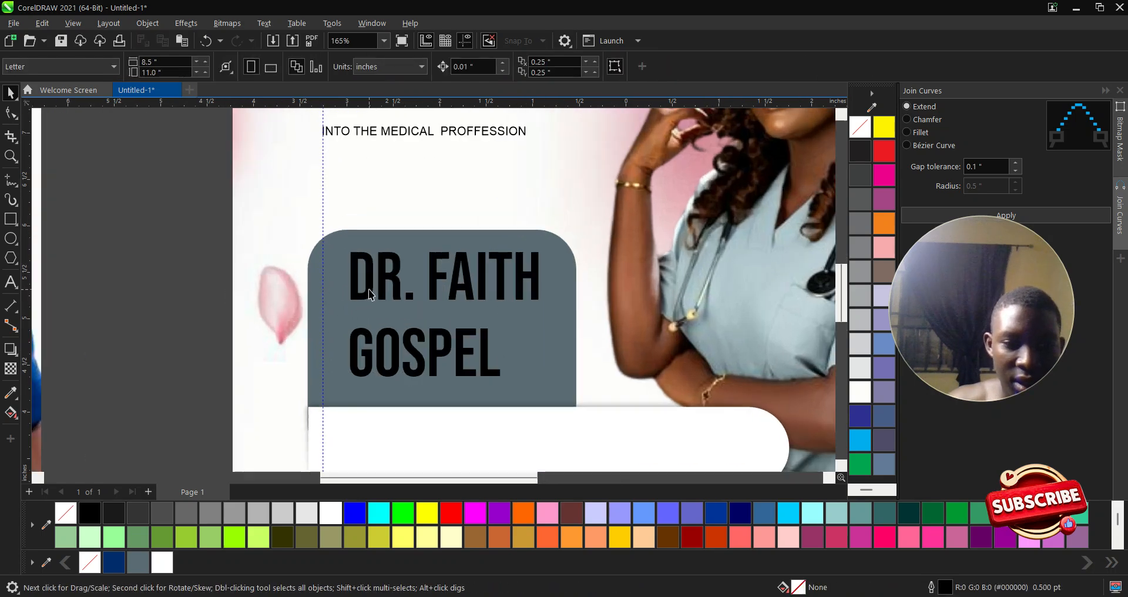
click(369, 290)
click(331, 513)
click(204, 268)
click(396, 344)
click(331, 514)
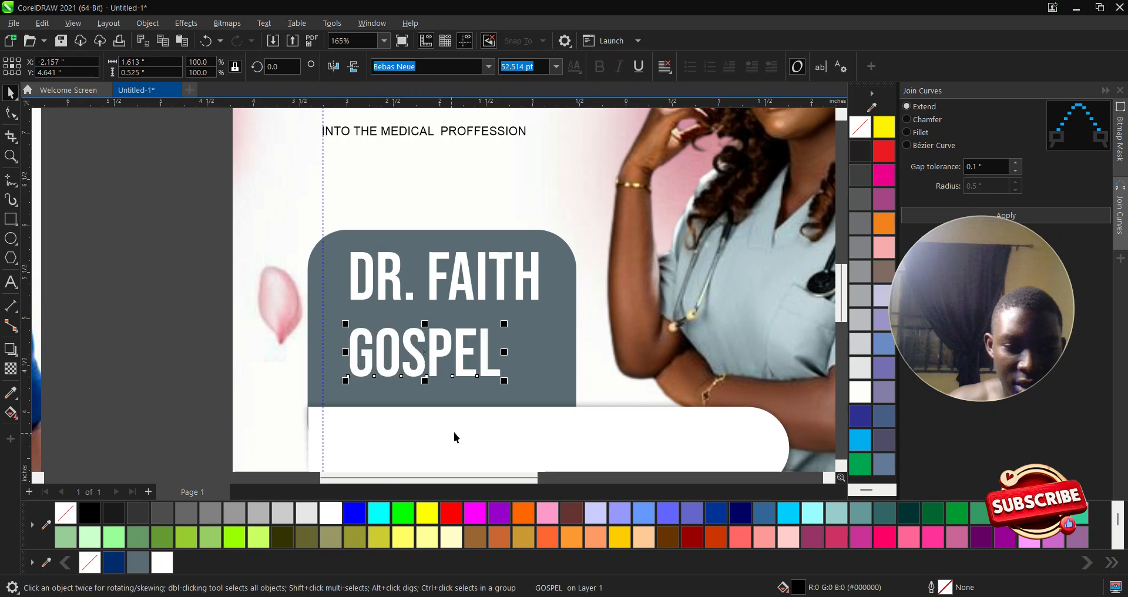
drag(504, 381, 580, 404)
mouse_move(504, 348)
mouse_down()
mouse_move(488, 332)
mouse_move(498, 332)
mouse_up()
shift+click(371, 273)
drag(371, 274, 358, 275)
click(193, 280)
click(339, 295)
shift+click(334, 332)
key(l)
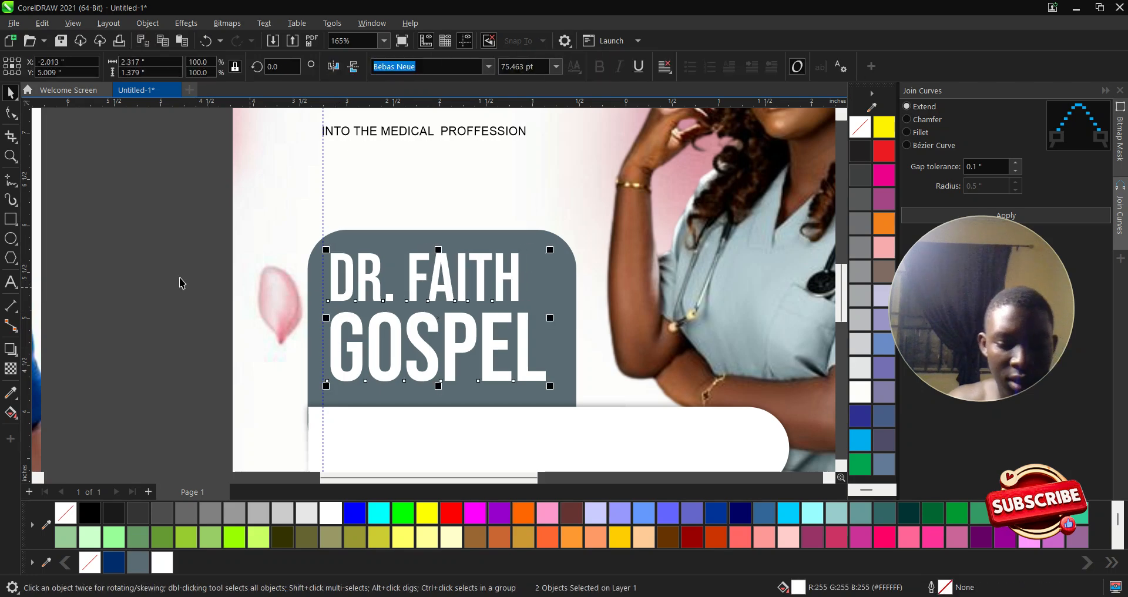
key(Escape)
- Enlarge the invitation text block
scroll(405, 338, down, 5)
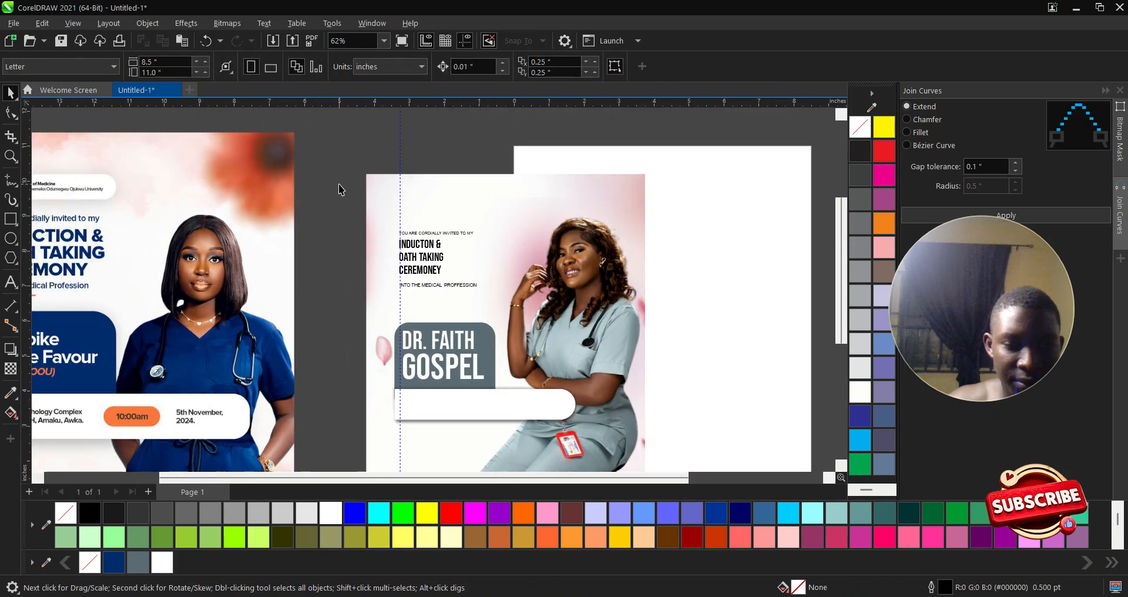
drag(341, 189, 503, 305)
scroll(317, 240, up, 1)
click(318, 241)
scroll(447, 286, up, 3)
- Enlarge the three title lines and move them with the invitation line up the page
click(477, 262)
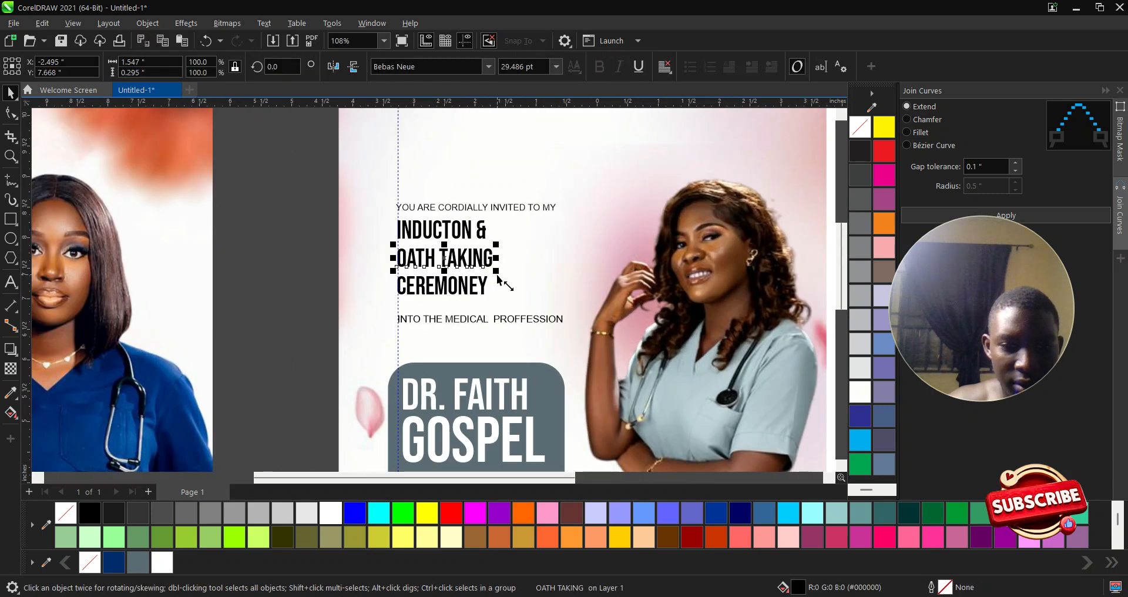
shift+click(485, 285)
shift+click(483, 234)
drag(499, 305, 568, 357)
scroll(495, 219, up, 1)
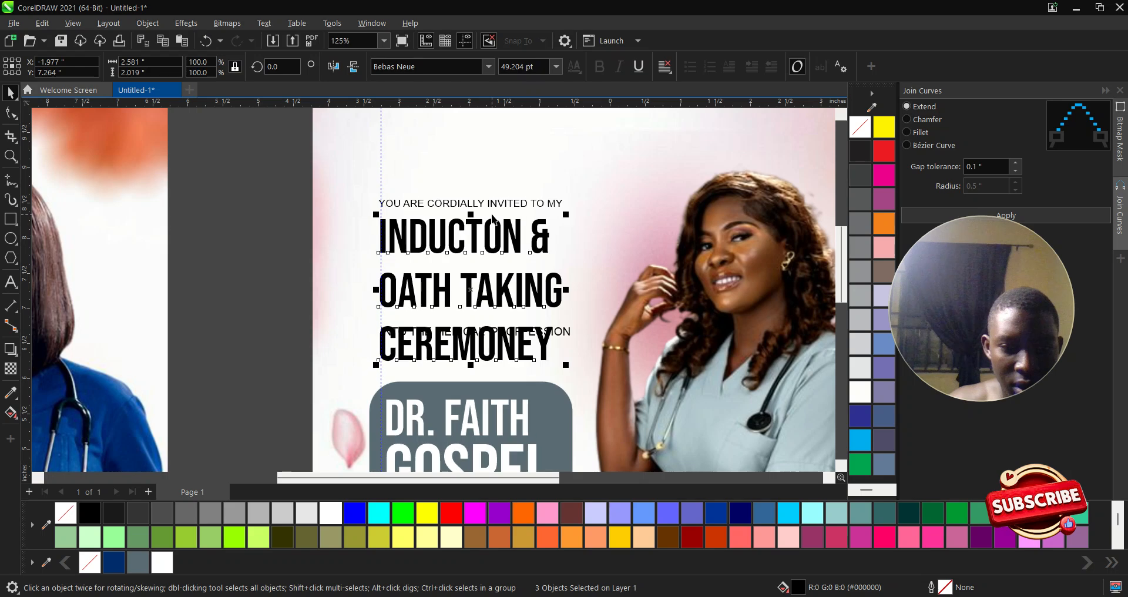
shift+click(483, 207)
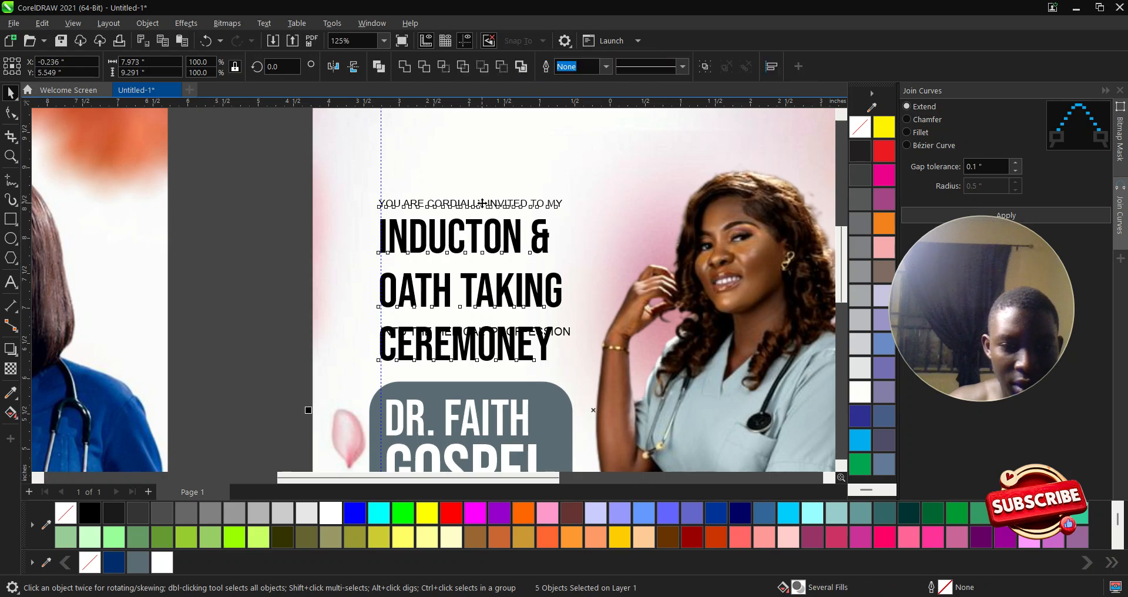
drag(481, 203, 483, 153)
- Tighten the title spacing, nudging CEREMONEY up and INDUCTON & down
scroll(608, 409, down, 2)
drag(282, 385, 289, 391)
scroll(471, 313, up, 1)
scroll(552, 307, up, 1)
click(552, 308)
click(535, 288)
click(539, 334)
click(544, 331)
drag(544, 332, 546, 325)
click(493, 225)
drag(494, 225, 495, 234)
- Move INTO THE MEDICAL PROFFESSION closer to the title and shrink it slightly
drag(307, 147, 525, 211)
click(529, 199)
scroll(520, 212, down, 1)
scroll(376, 317, up, 1)
click(371, 313)
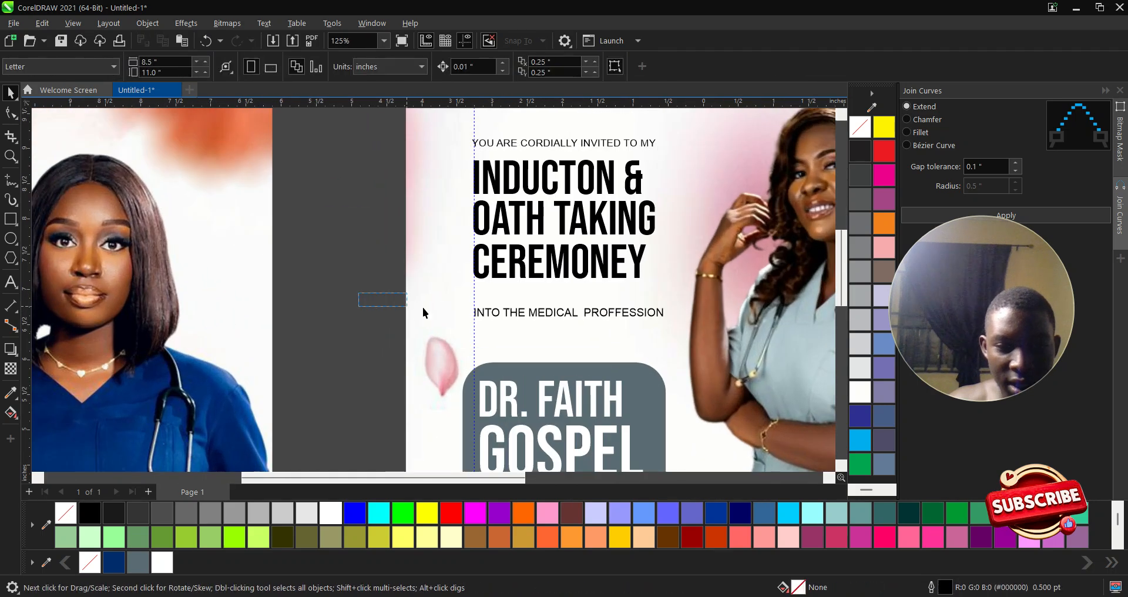
drag(363, 294, 669, 329)
drag(572, 311, 573, 293)
scroll(692, 297, up, 1)
drag(661, 285, 638, 284)
- Lower the invitation line slightly and shrink it a little
scroll(549, 341, down, 2)
scroll(496, 175, up, 1)
click(496, 175)
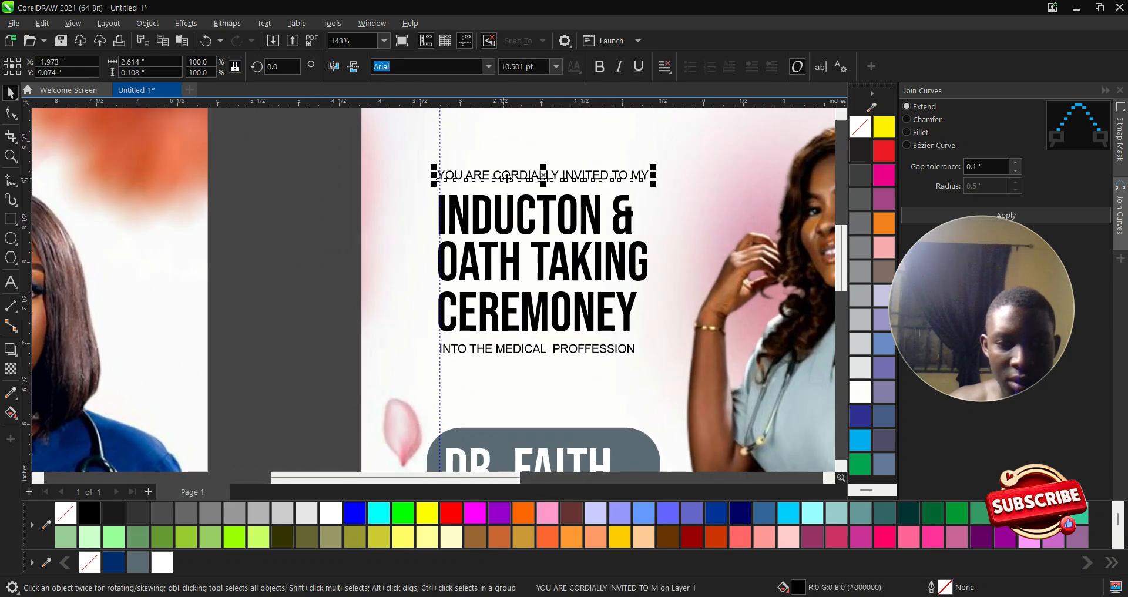
drag(524, 180, 524, 187)
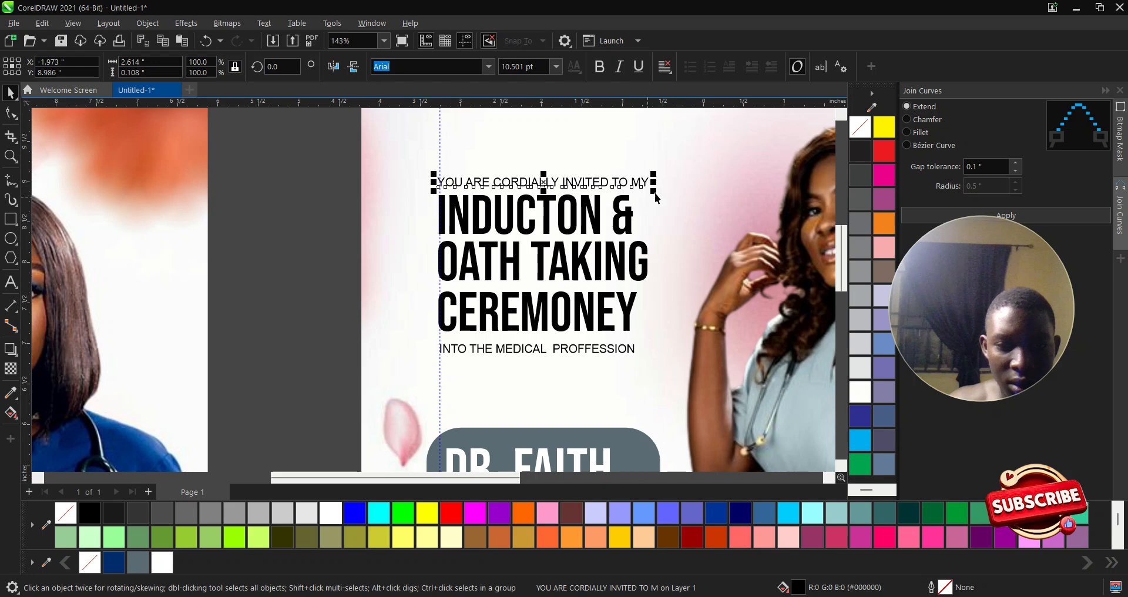
drag(654, 174, 636, 172)
- Enlarge all five heading lines together
scroll(523, 222, down, 2)
drag(345, 131, 696, 356)
mouse_move(622, 185)
mouse_down()
mouse_move(649, 165)
mouse_move(631, 177)
mouse_up()
scroll(587, 218, down, 3)
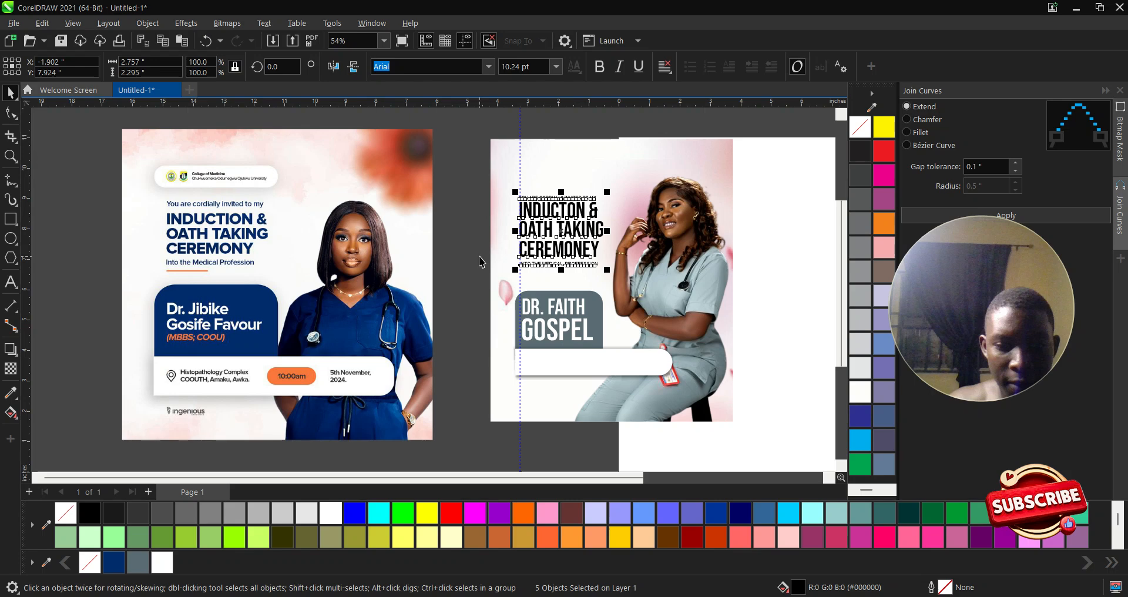
click(493, 331)
- Move INTO THE MEDICAL PROFFESSION down into the white bar
scroll(585, 403, up, 2)
scroll(576, 384, down, 1)
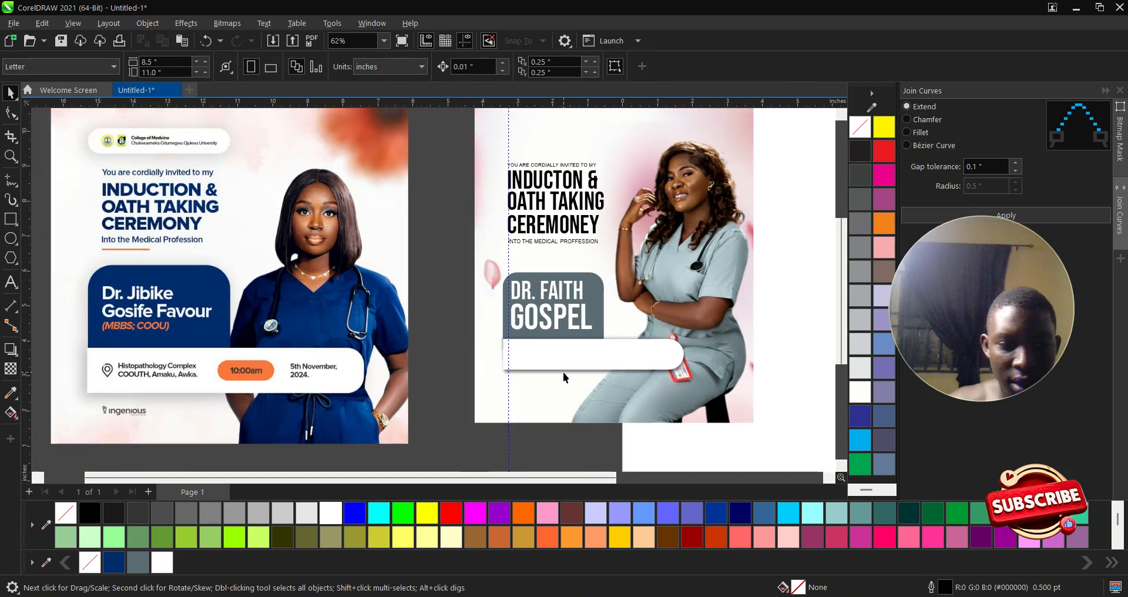
scroll(544, 238, up, 2)
click(534, 243)
drag(534, 246, 538, 399)
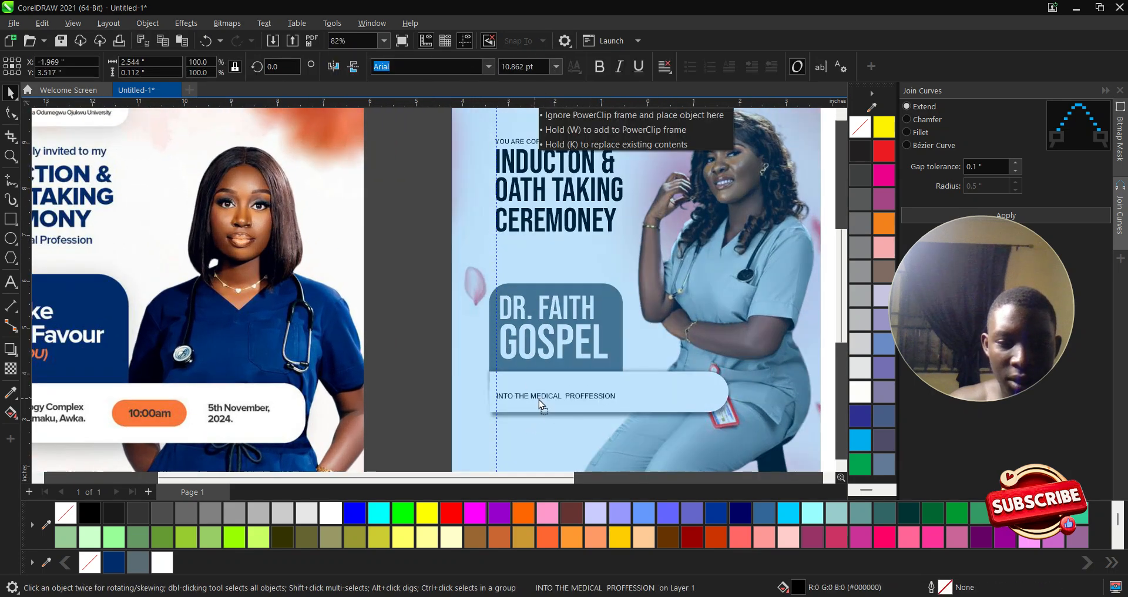
- Select the INTO THE MEDICAL PROFFESSION text inside the white bar
right_click(539, 399)
scroll(461, 353, down, 2)
click(431, 320)
scroll(504, 376, up, 1)
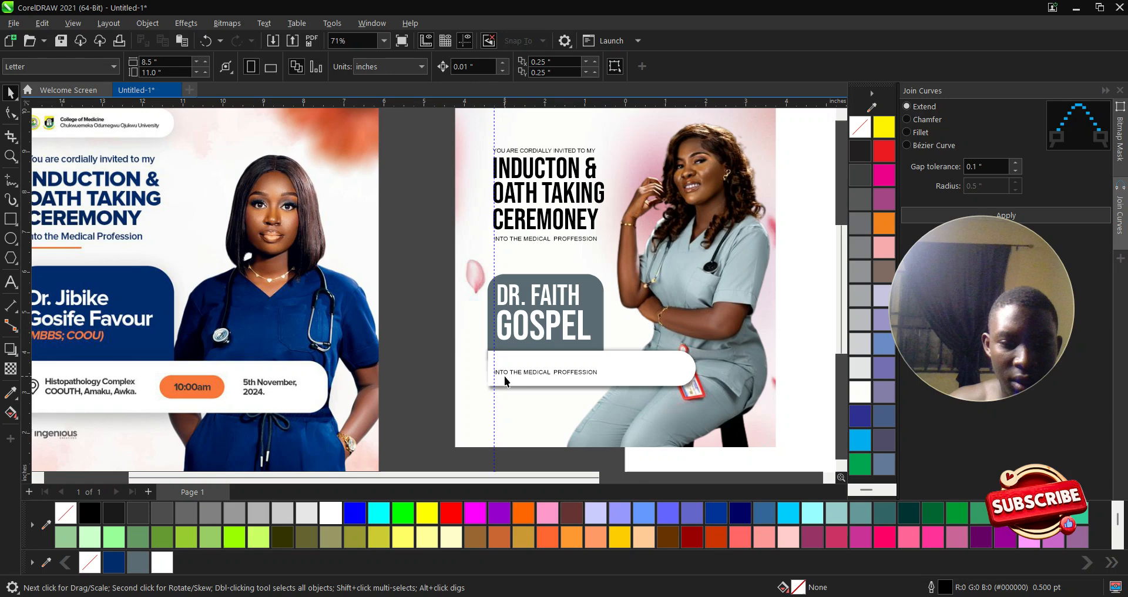
scroll(587, 368, down, 1)
click(551, 372)
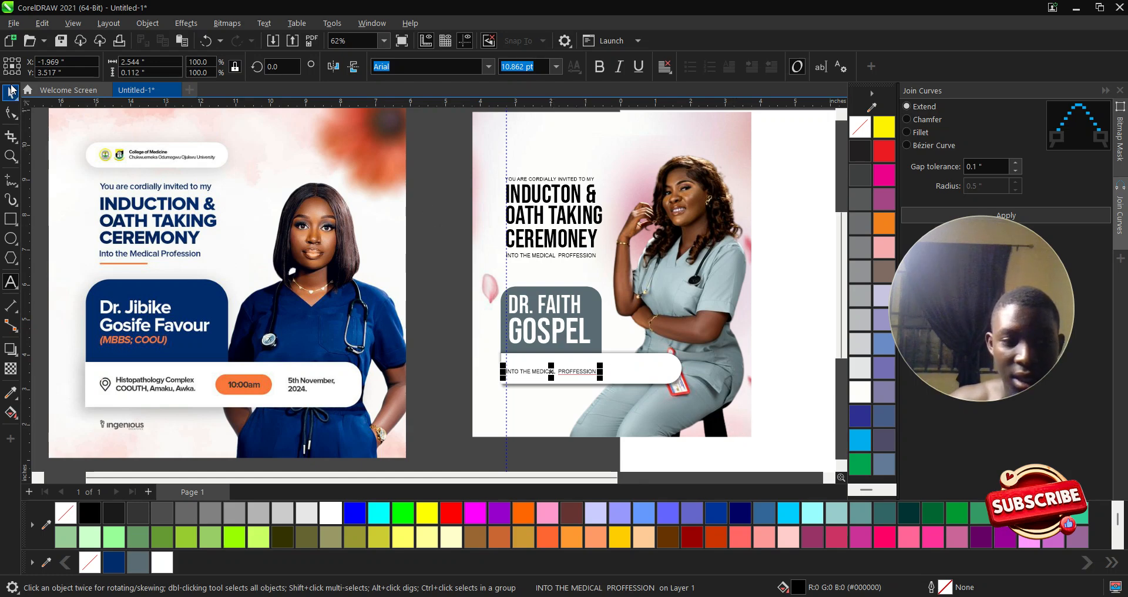
scroll(551, 203, up, 4)
- Correct the misspelled CEREMONEY title line to read CEREMONY
click(515, 207)
double_click(515, 206)
key(BackSpace)
text(Y)
key(Escape)
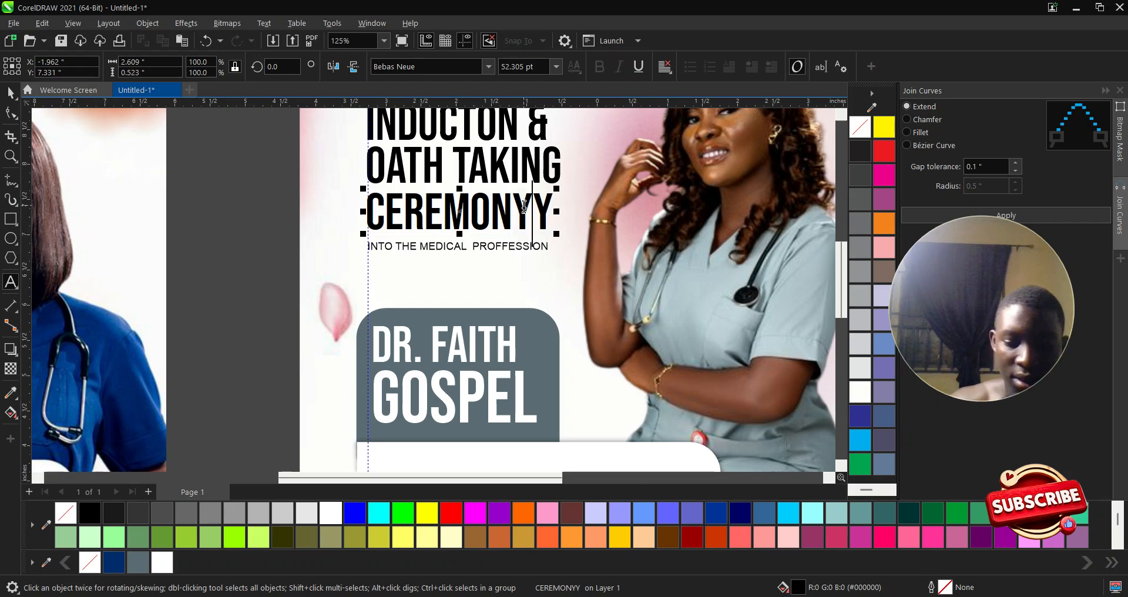
key(Delete)
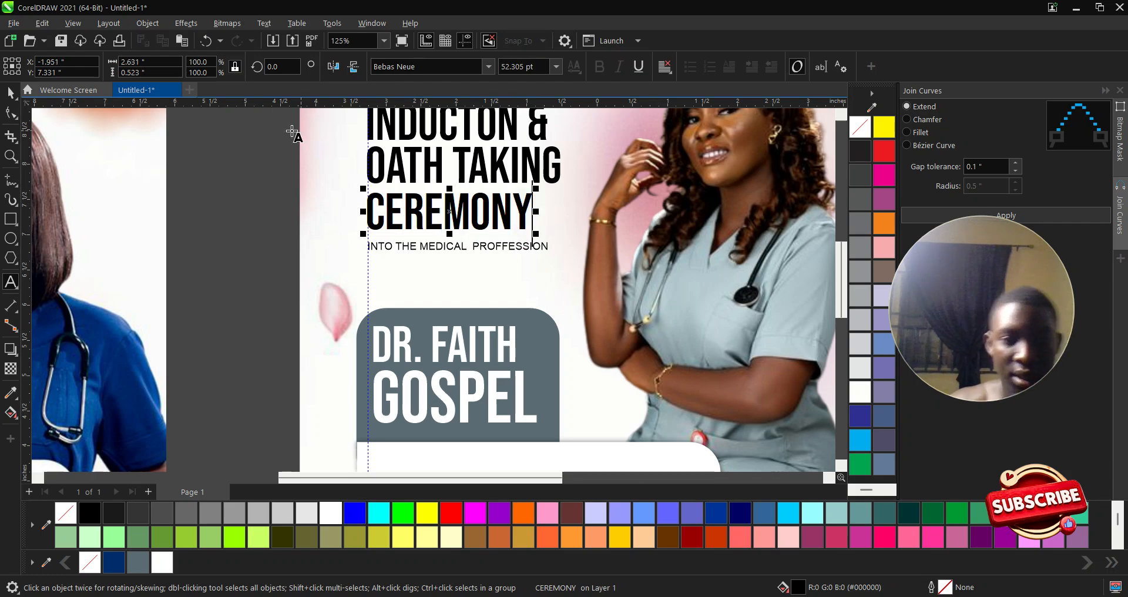
click(10, 93)
- Enlarge the CEREMONY line and lower INTO THE MEDICAL PROFFESSION slightly
drag(537, 242, 565, 250)
drag(445, 249, 444, 255)
scroll(445, 255, down, 2)
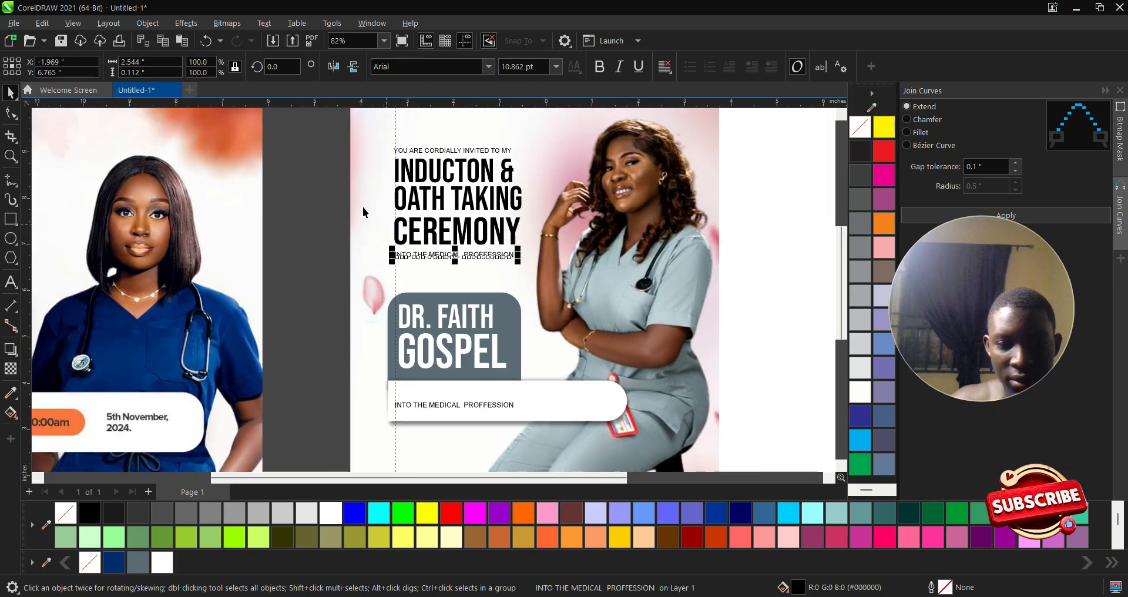
click(309, 177)
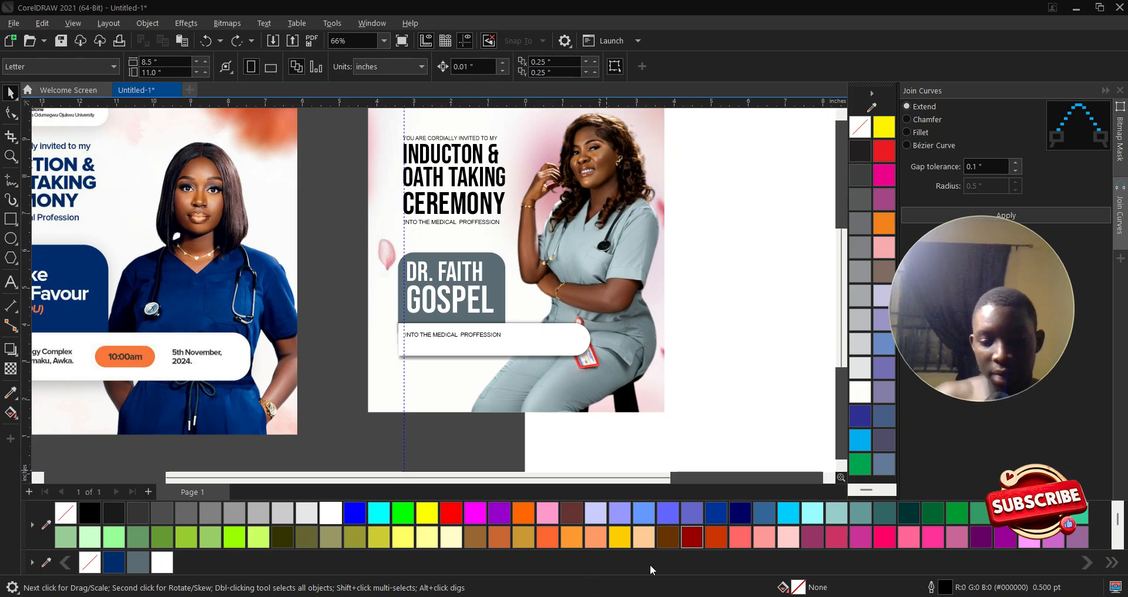
- Paste the Date, Time, Place icon image, enlarge it about threefold, and trace it with Outline Trace > Logo
key(ctrl+v)
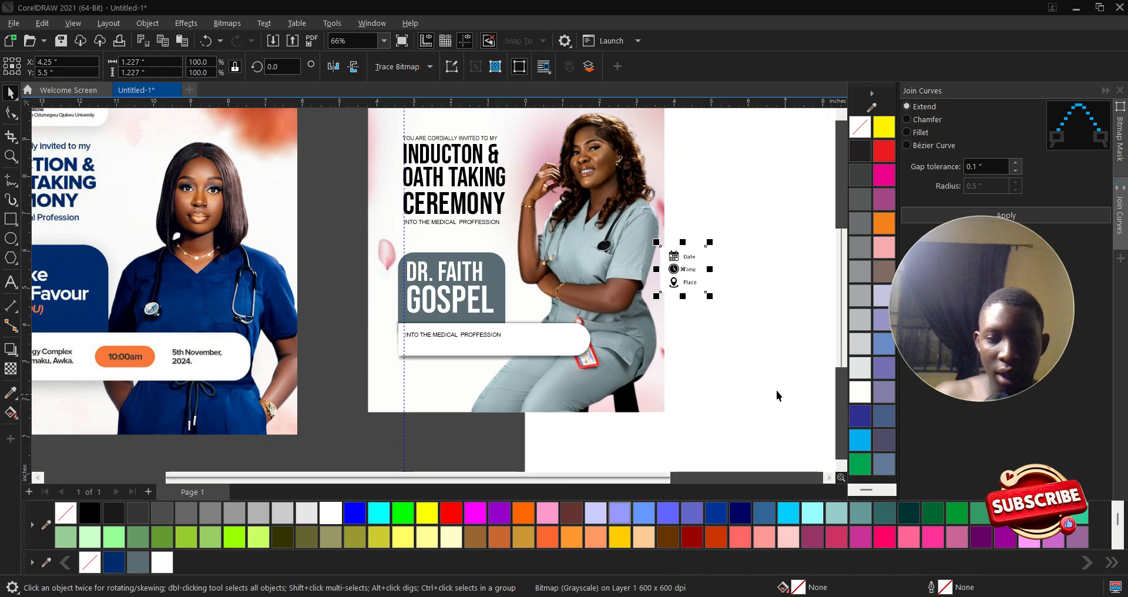
drag(710, 295, 805, 390)
scroll(805, 391, down, 1)
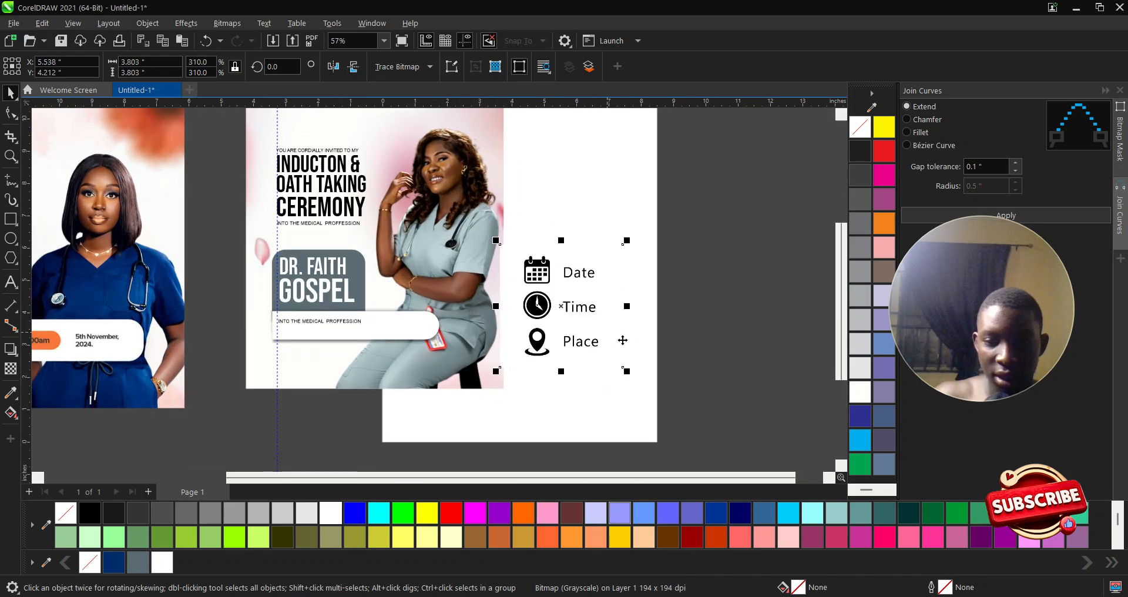
click(399, 66)
mouse_move(428, 115)
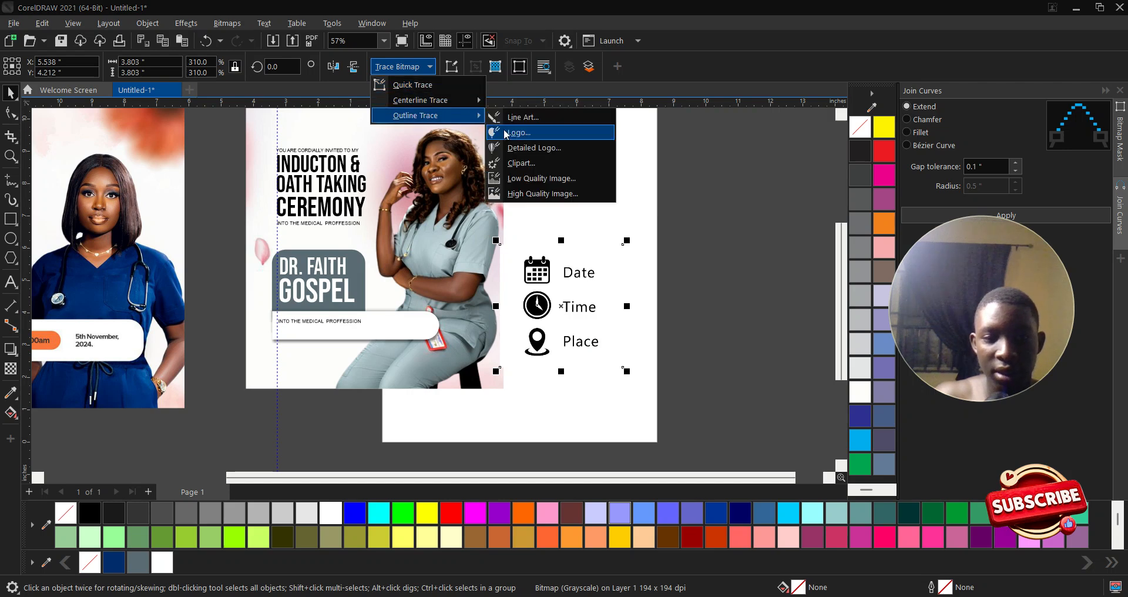
click(504, 132)
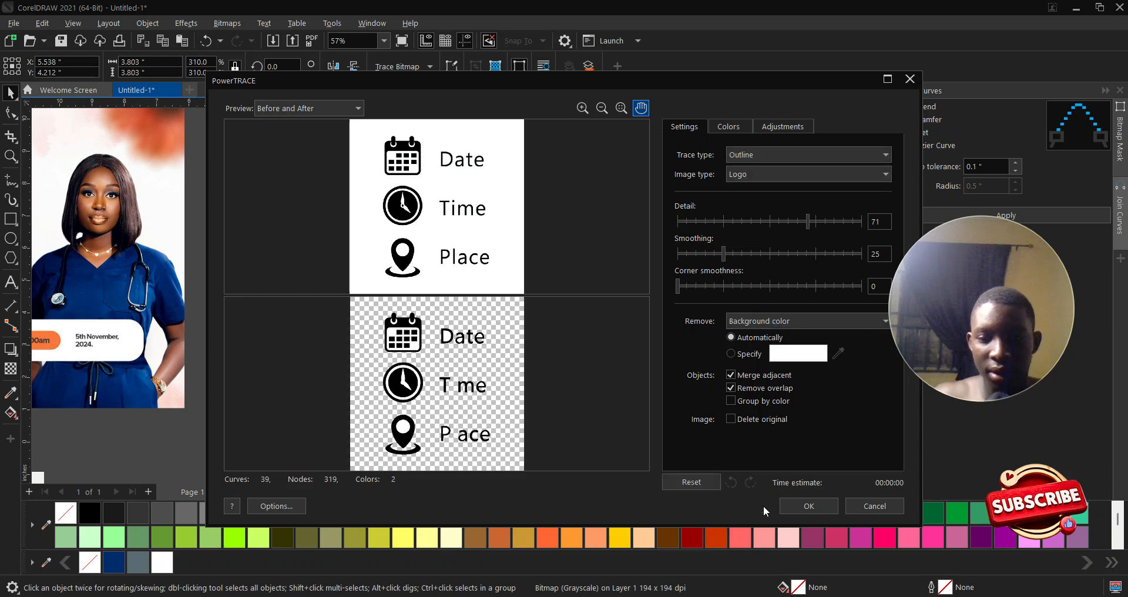
click(809, 505)
- Move the original bitmap aside, ungroup the traced icons, and shift the calendar and clock white inner shapes
scroll(511, 293, down, 1)
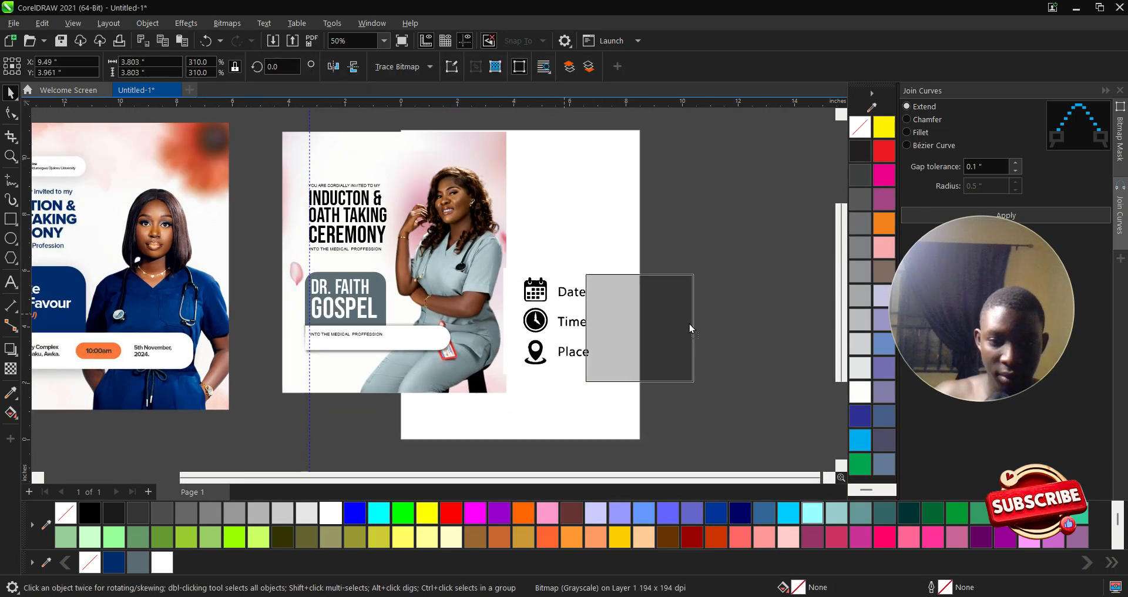
drag(616, 321, 728, 326)
scroll(548, 316, up, 2)
click(537, 291)
scroll(538, 292, up, 4)
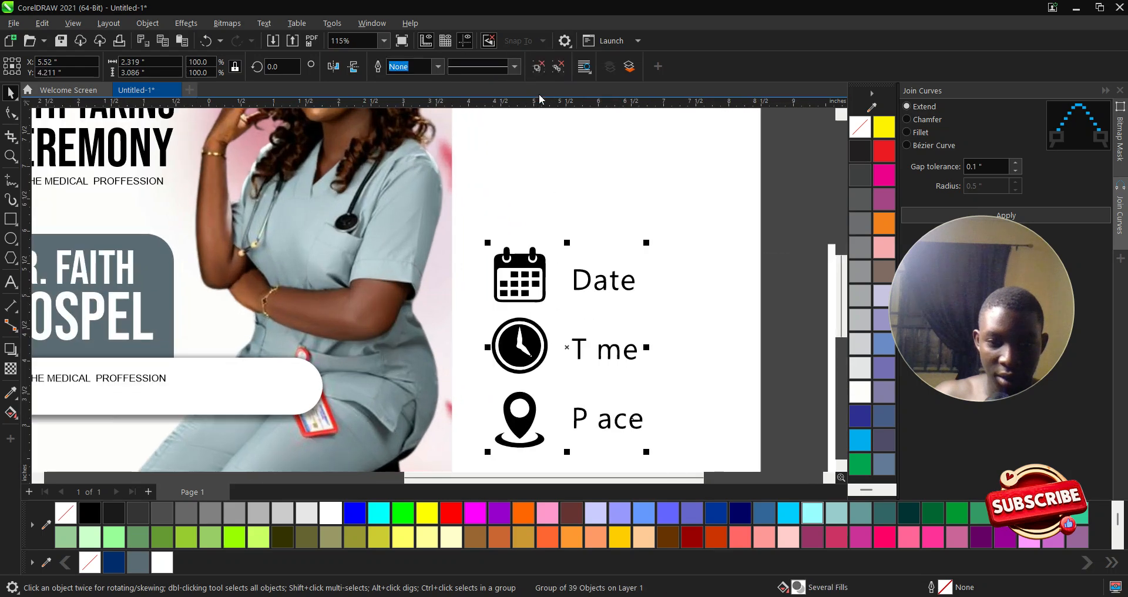
click(539, 73)
click(734, 282)
click(536, 297)
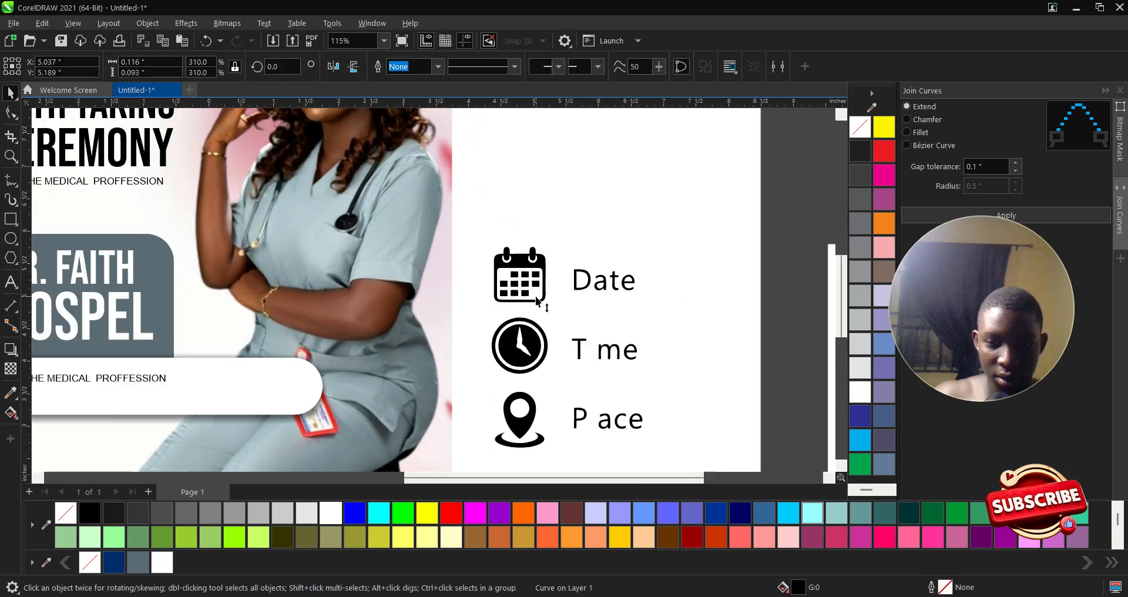
click(601, 286)
drag(533, 293, 638, 293)
drag(544, 345, 675, 342)
- Delete the Date, Time and Place word labels from the traced icons
key(Escape)
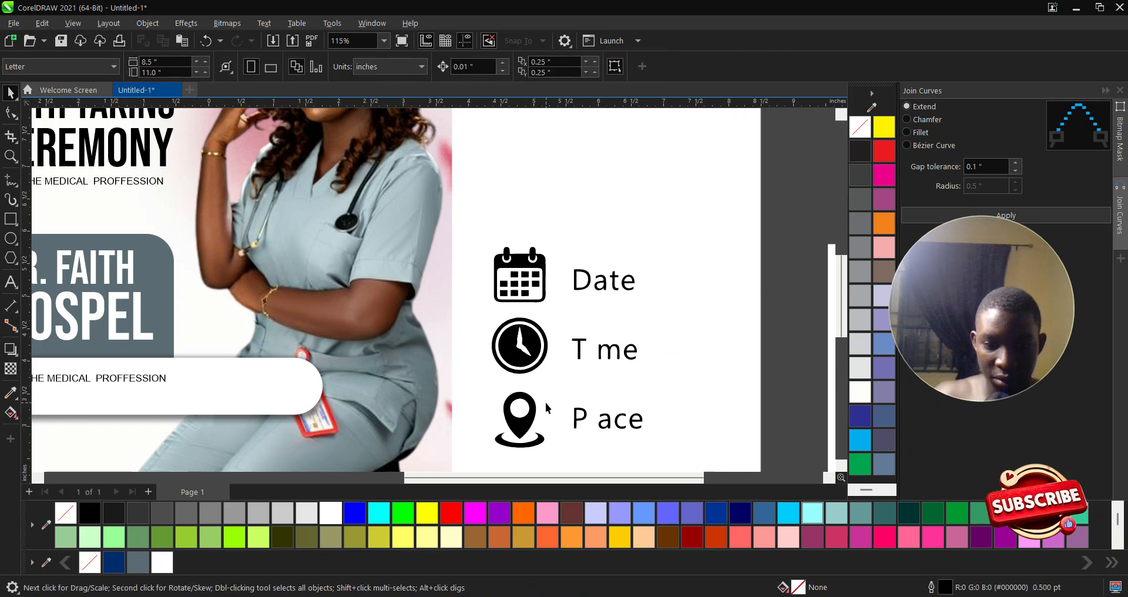
scroll(541, 420, down, 2)
drag(721, 446, 554, 259)
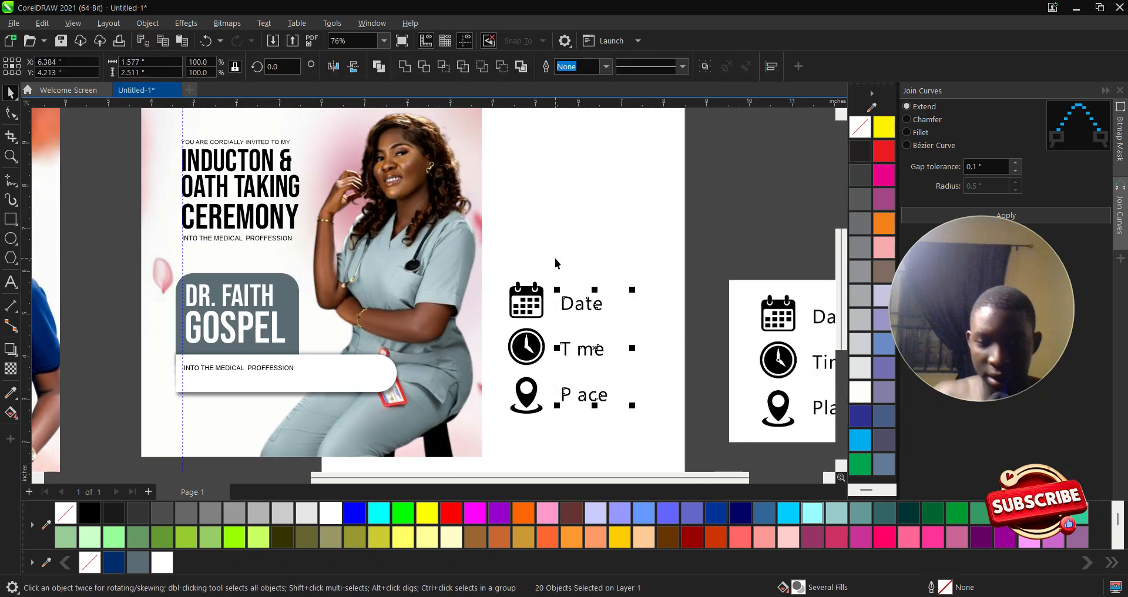
key(Delete)
- Move the three traced icons just below the white bar and shrink them to about a quarter size
scroll(626, 332, down, 2)
drag(686, 438, 531, 258)
drag(560, 359, 399, 416)
drag(419, 343, 365, 373)
scroll(342, 396, up, 4)
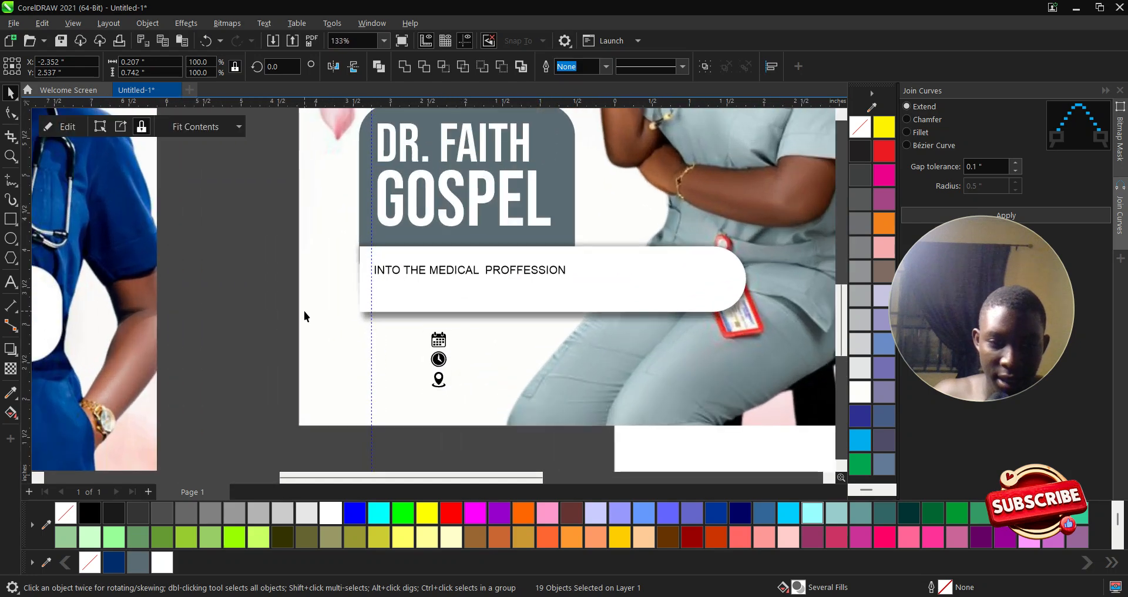
- Retype the white bar's text as AHMED BELLO UNIVERSITY
click(304, 311)
scroll(439, 375, up, 2)
scroll(469, 388, down, 1)
click(325, 318)
click(398, 256)
double_click(399, 257)
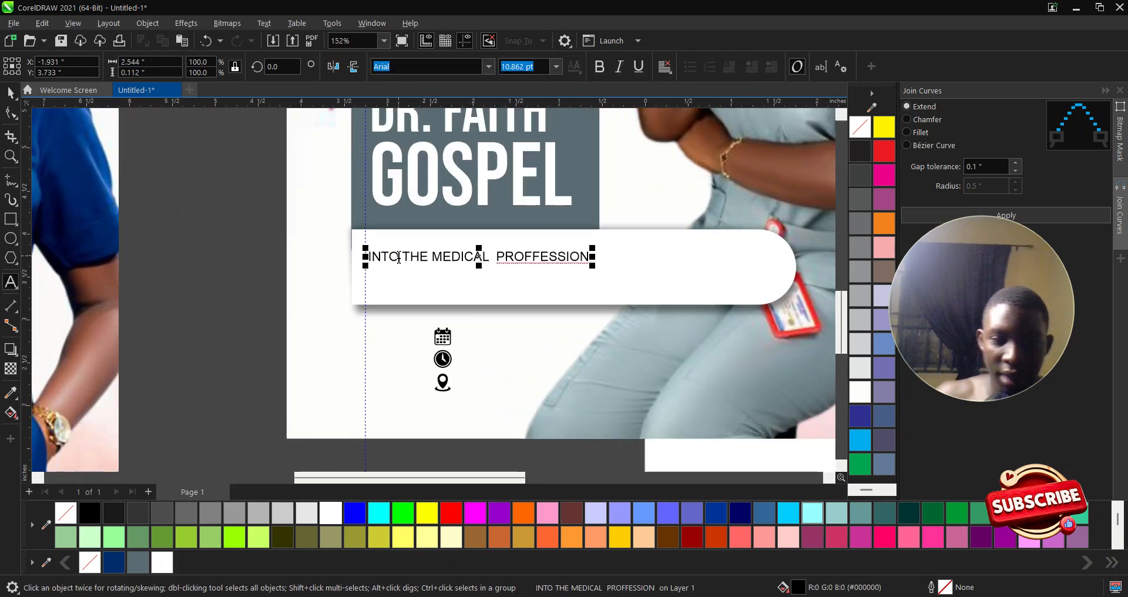
text(T)
key(ctrl+a)
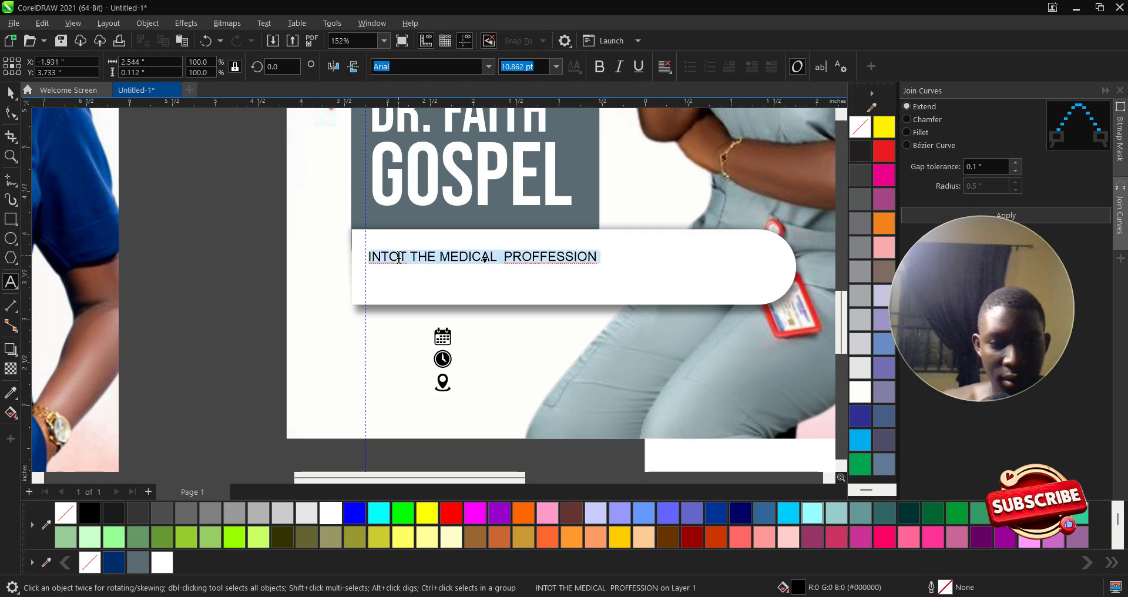
text(ER)
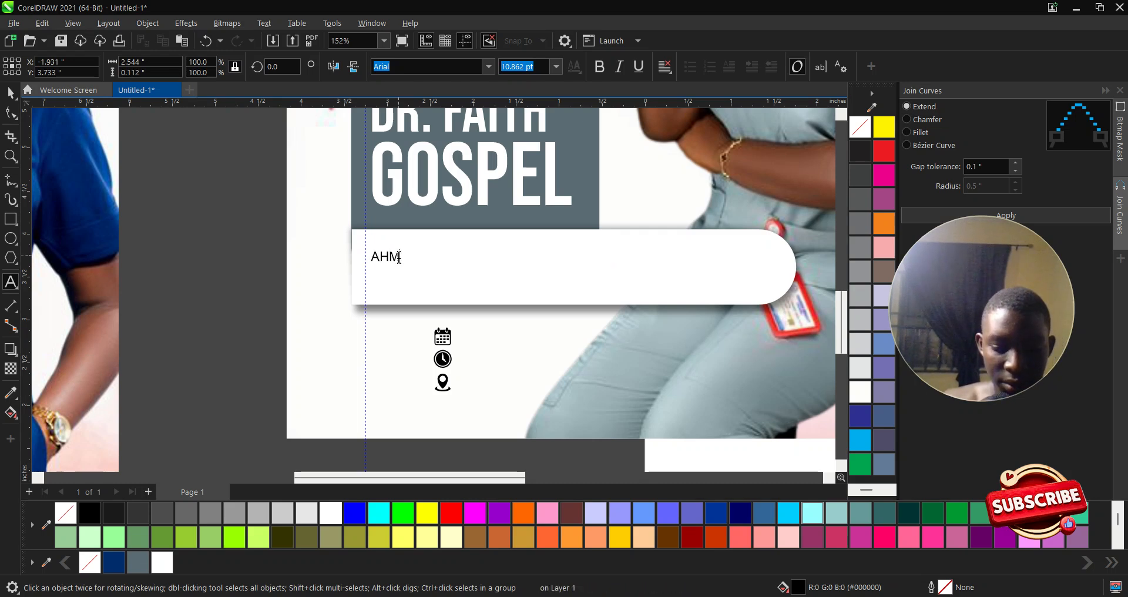
key(BackSpace)
text(BE)
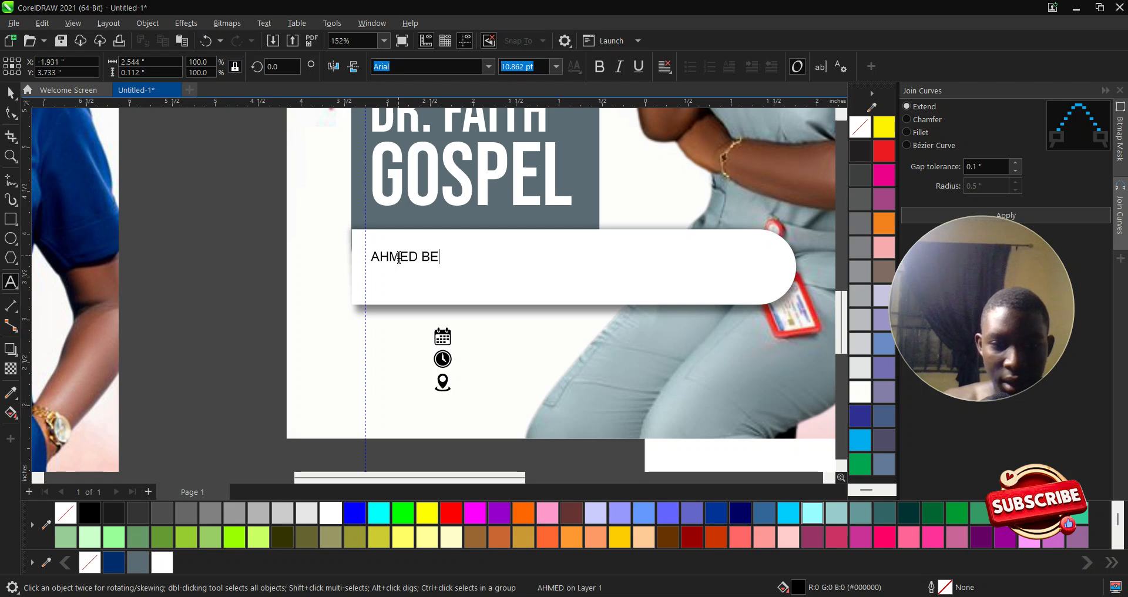
key(BackSpace)
key(BackSpace)
key(BackSpace)
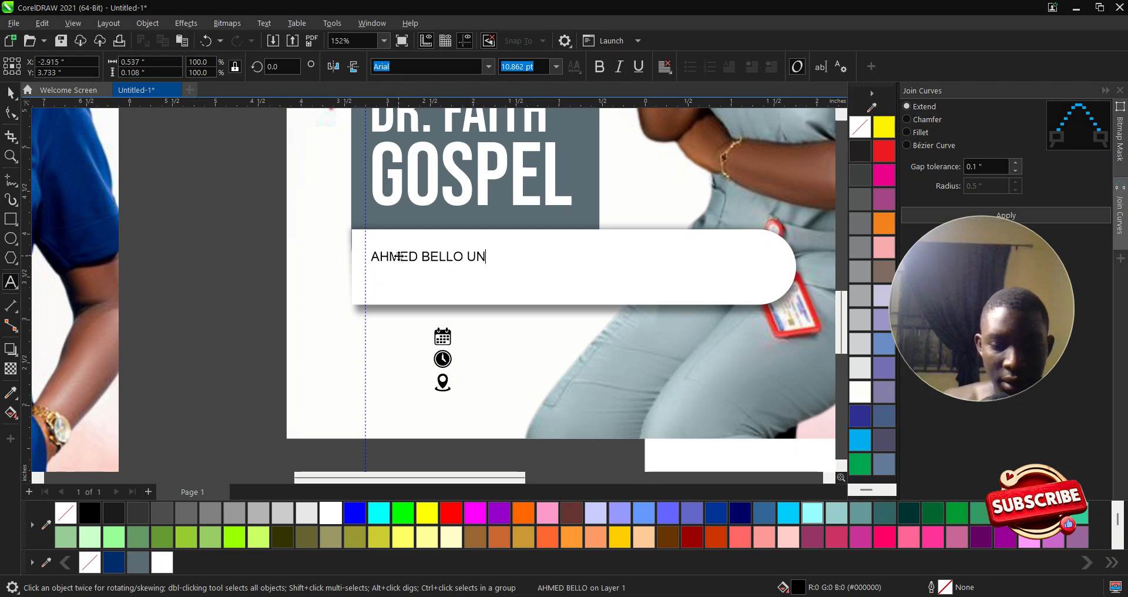
text(UNIVERSIER)
key(BackSpace)
key(BackSpace)
text(ITY)
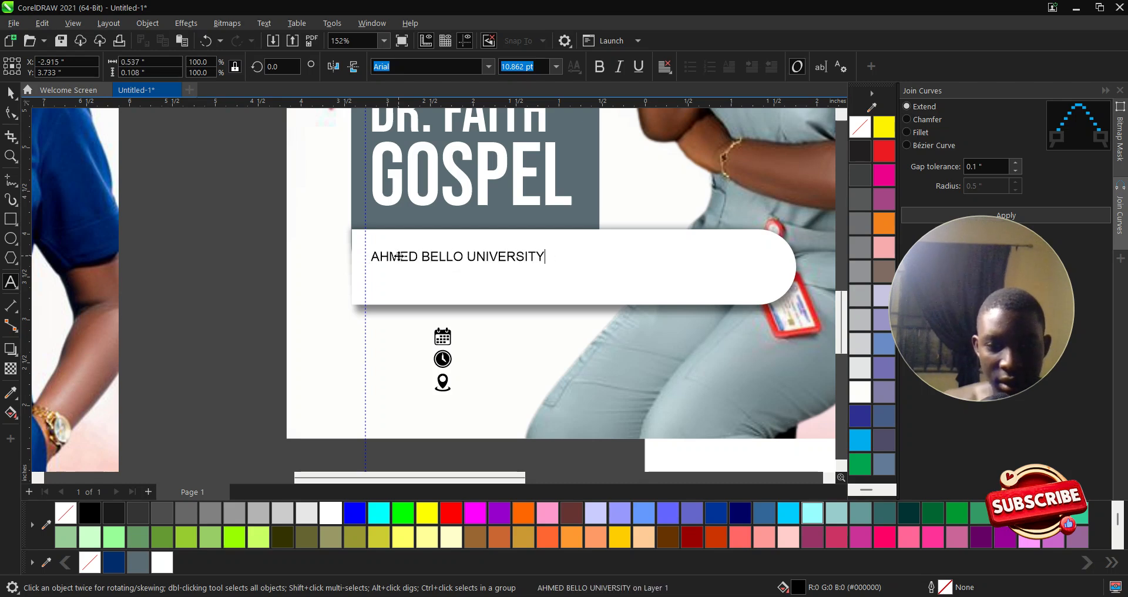
key(Escape)
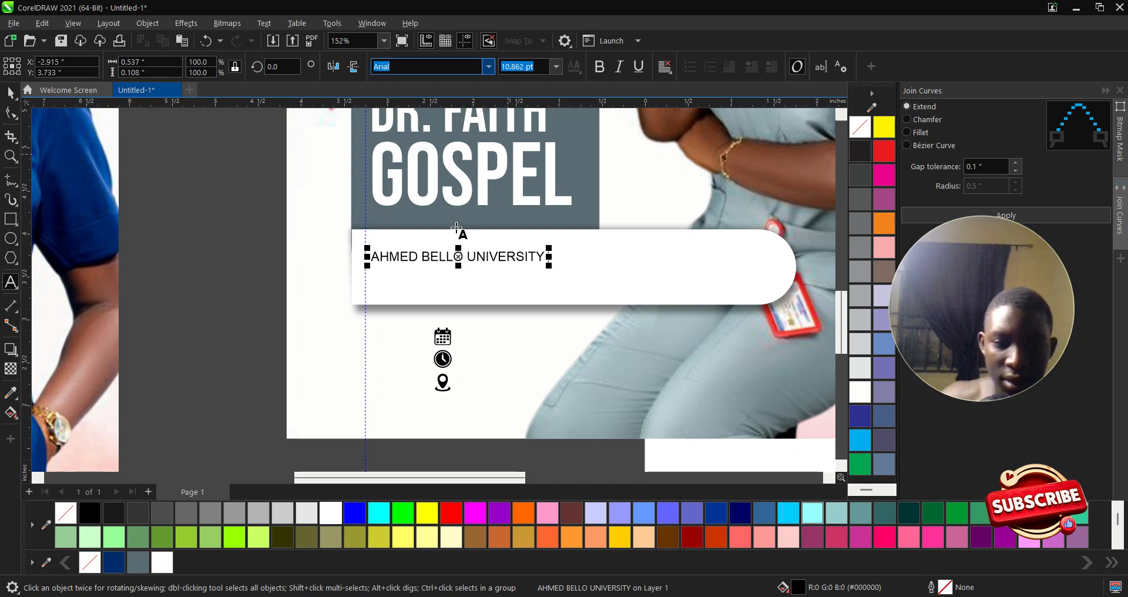
- Break the venue text so UNIVERSITY sits on its own second line
click(470, 258)
key(Return)
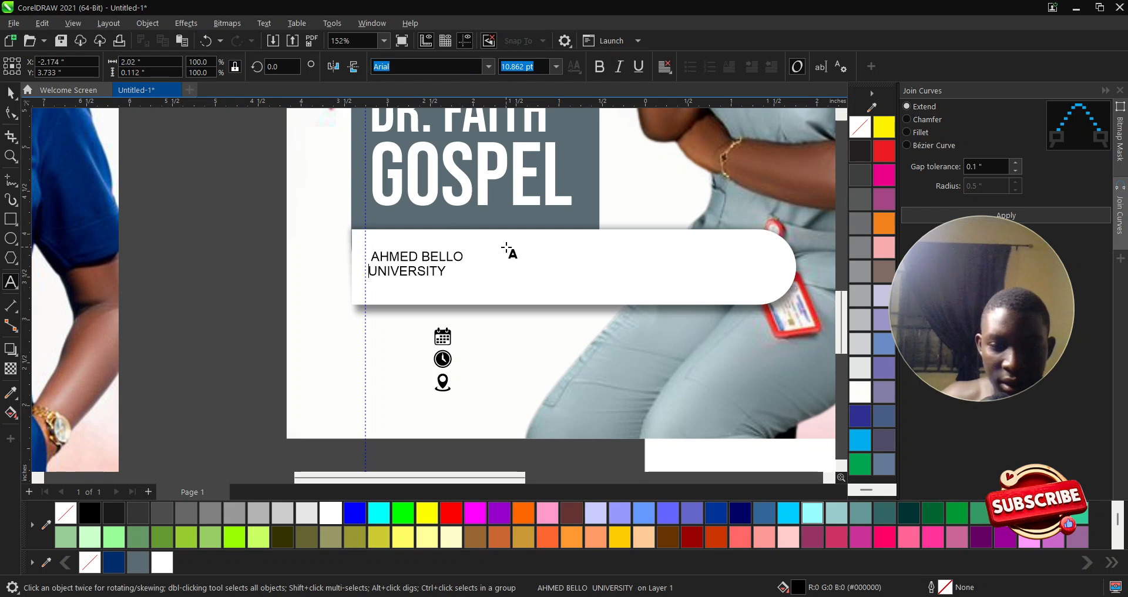
key(Return)
key(BackSpace)
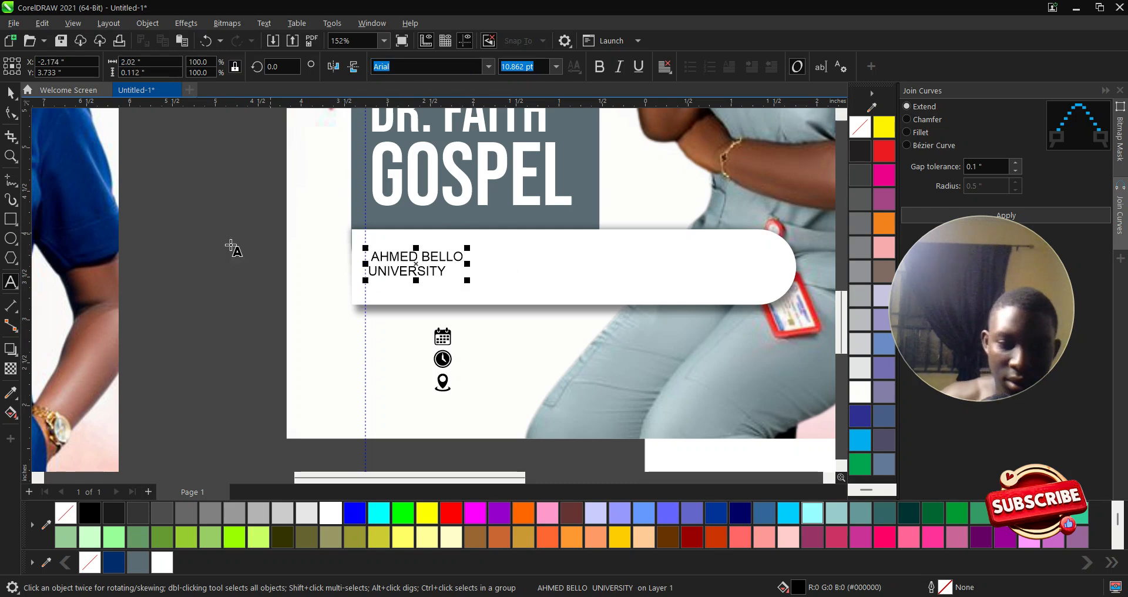
key(ctrl+a)
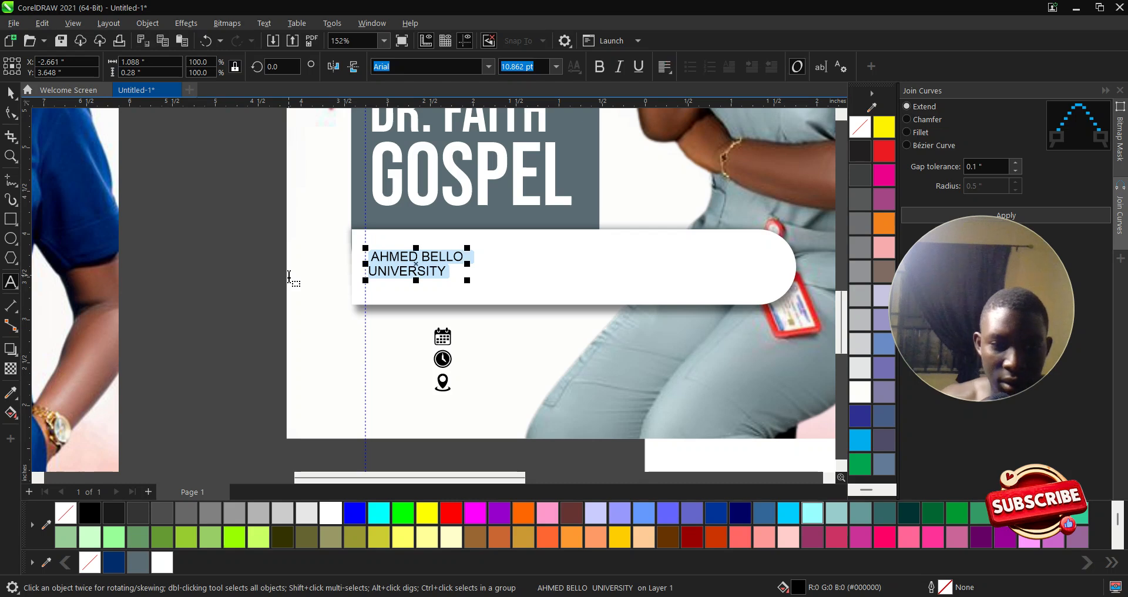
click(9, 95)
- Drag a duplicate of the venue text further right within the white bar
click(434, 266)
click(433, 257)
drag(433, 257, 568, 263)
double_click(569, 262)
- Change the copied text to read 10AM
key(ctrl+a)
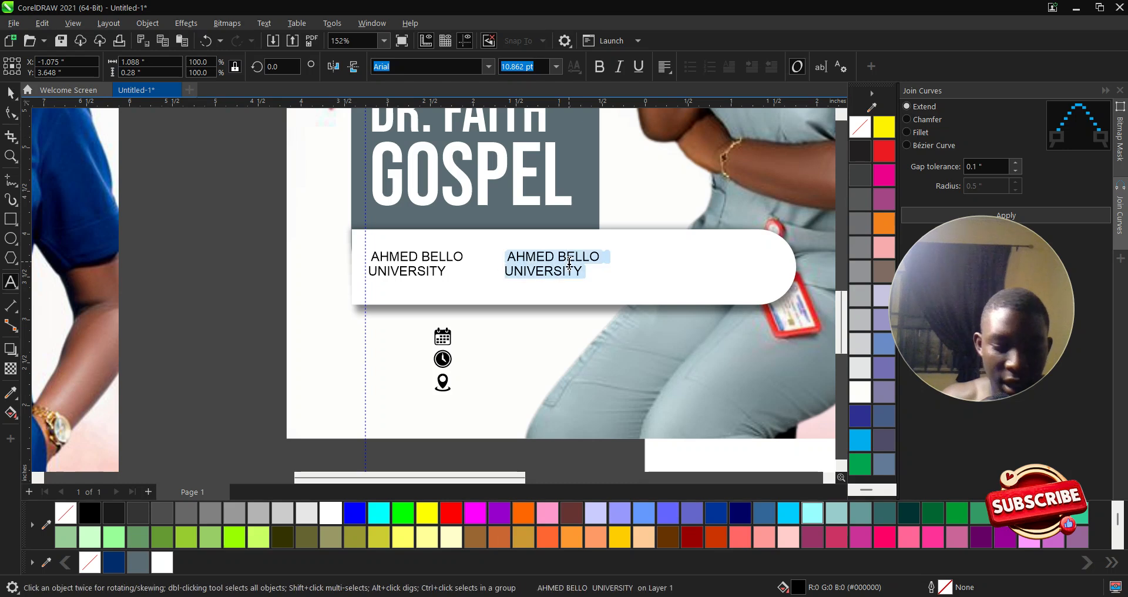
text(10AM)
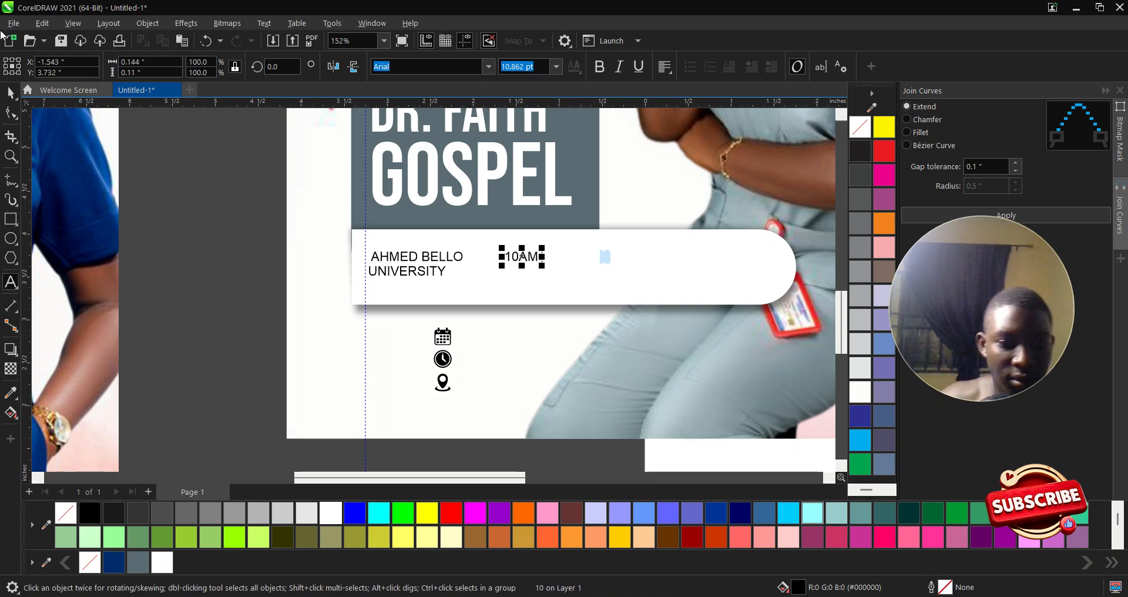
click(10, 93)
- Duplicate 10AM further right and retype the copy as the date 19TH MARCH 2026
drag(532, 257, 680, 269)
double_click(678, 265)
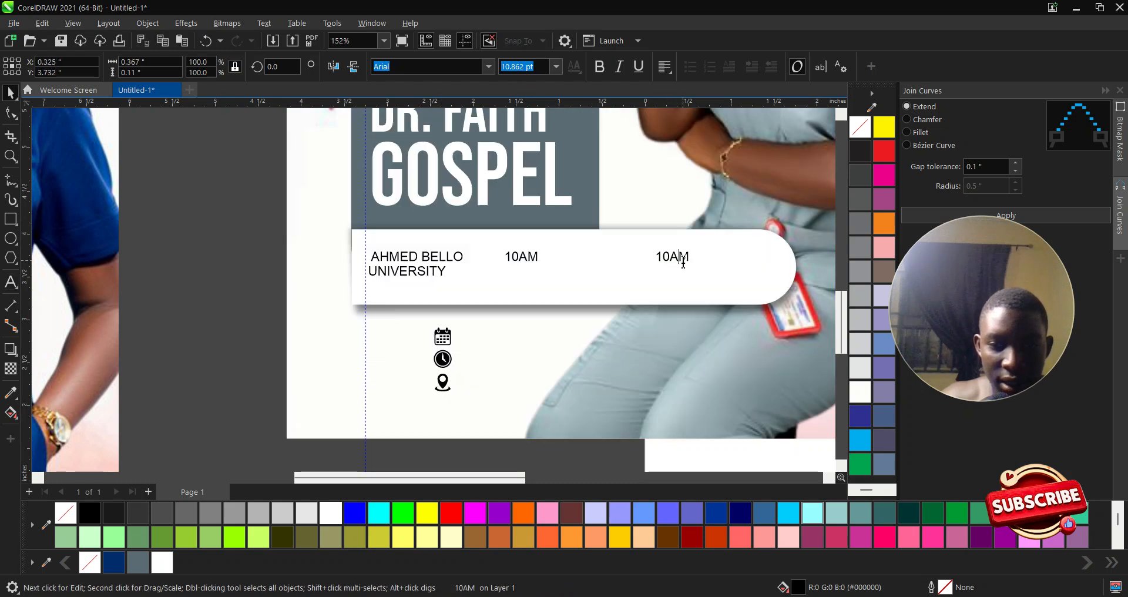
key(ctrl+a)
text(S WE)
key(BackSpace)
key(BackSpace)
key(BackSpace)
key(BackSpace)
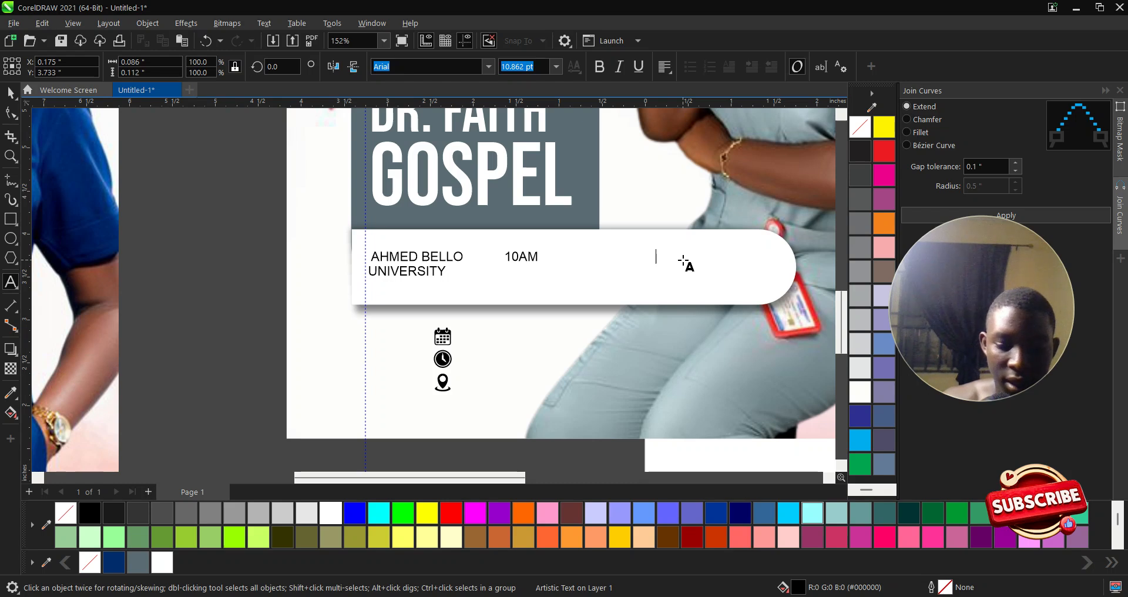
text(19TH MA)
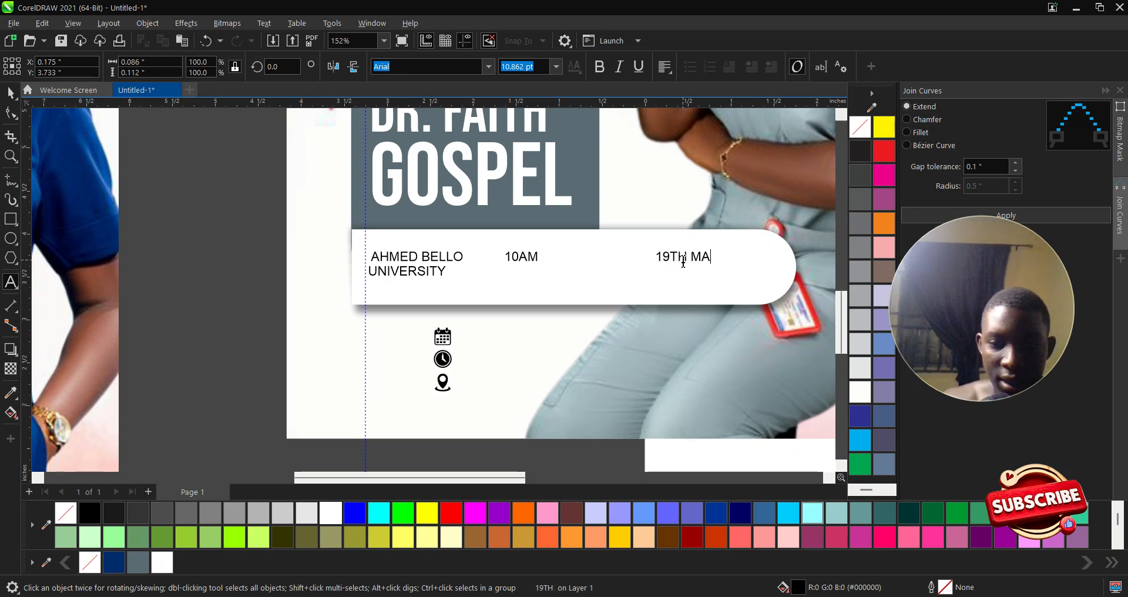
text(RCHE)
key(BackSpace)
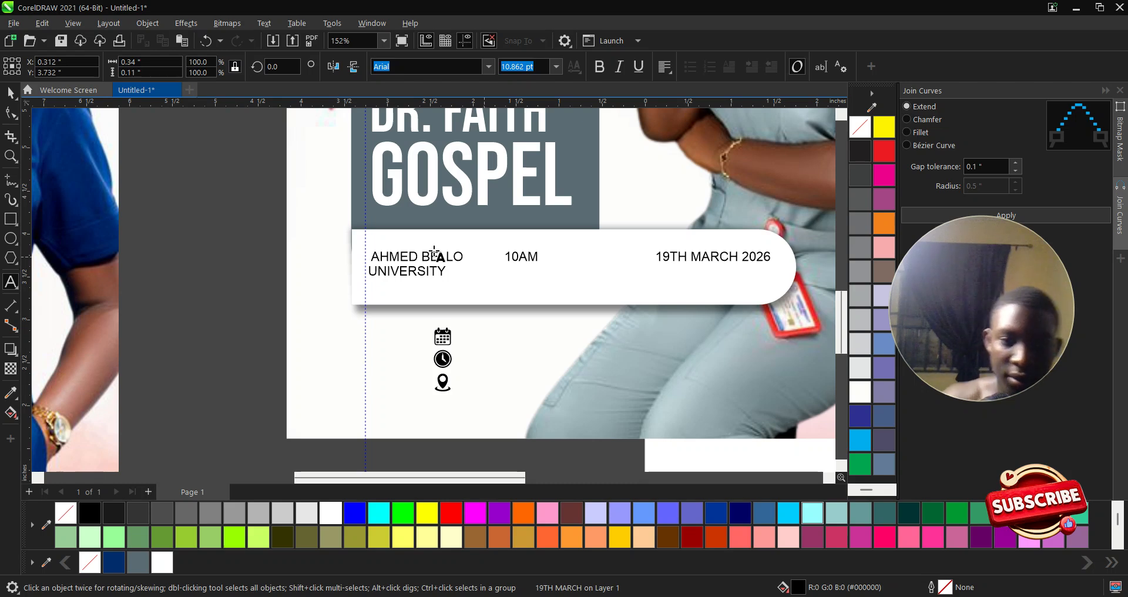
click(10, 93)
- Set the venue, 10AM and date texts in the white bar to Bebas Neue
drag(218, 219, 794, 290)
click(491, 69)
click(437, 104)
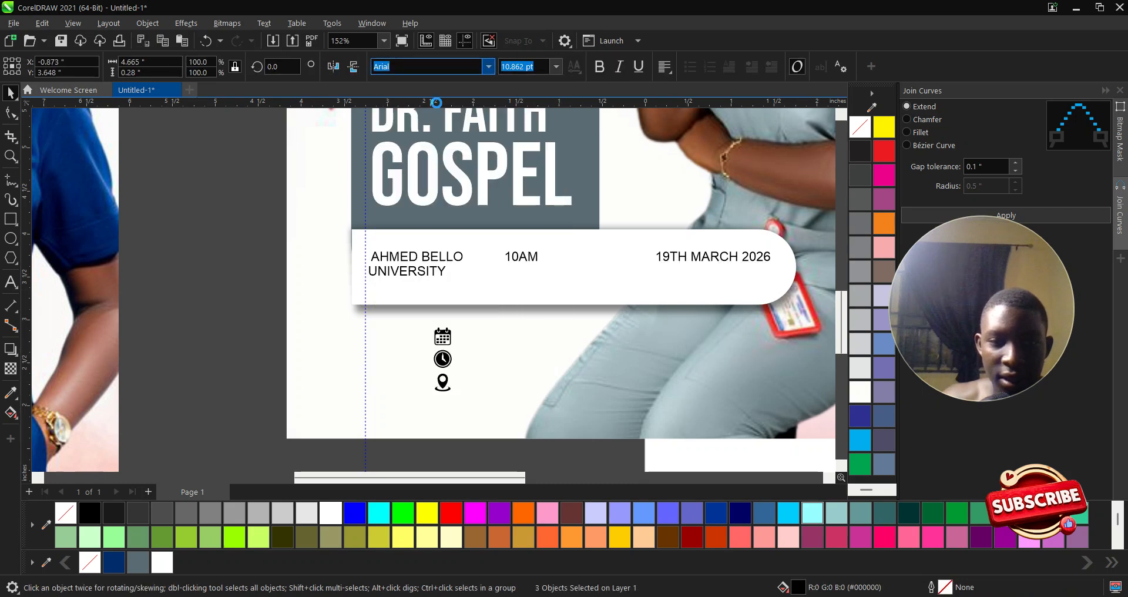
click(256, 281)
- Enlarge the 10AM text to a much bigger size
scroll(523, 258, up, 1)
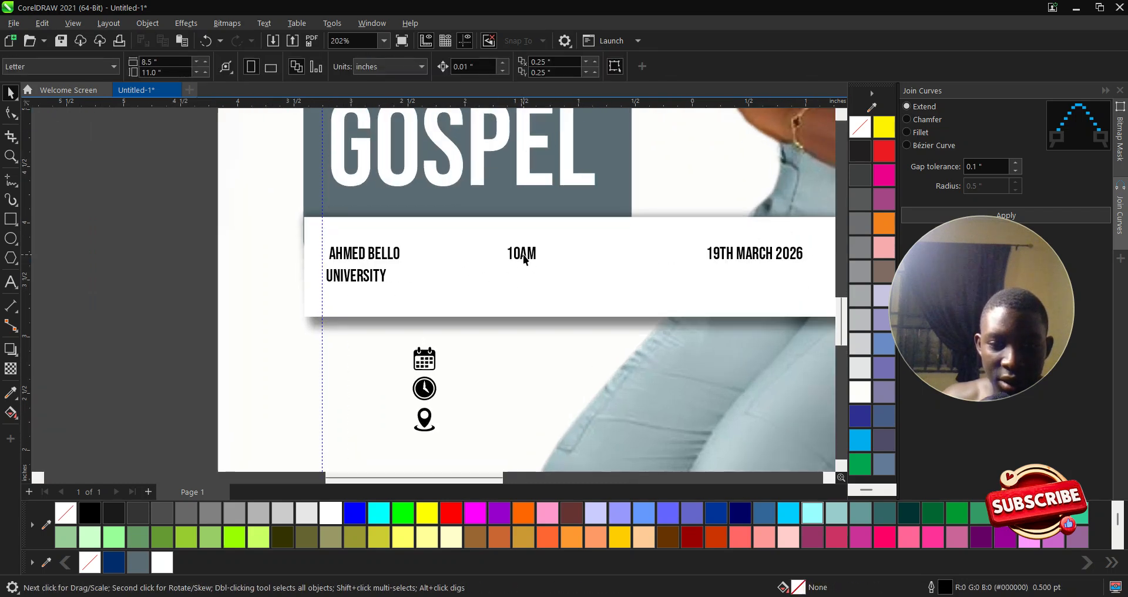
click(525, 259)
click(388, 278)
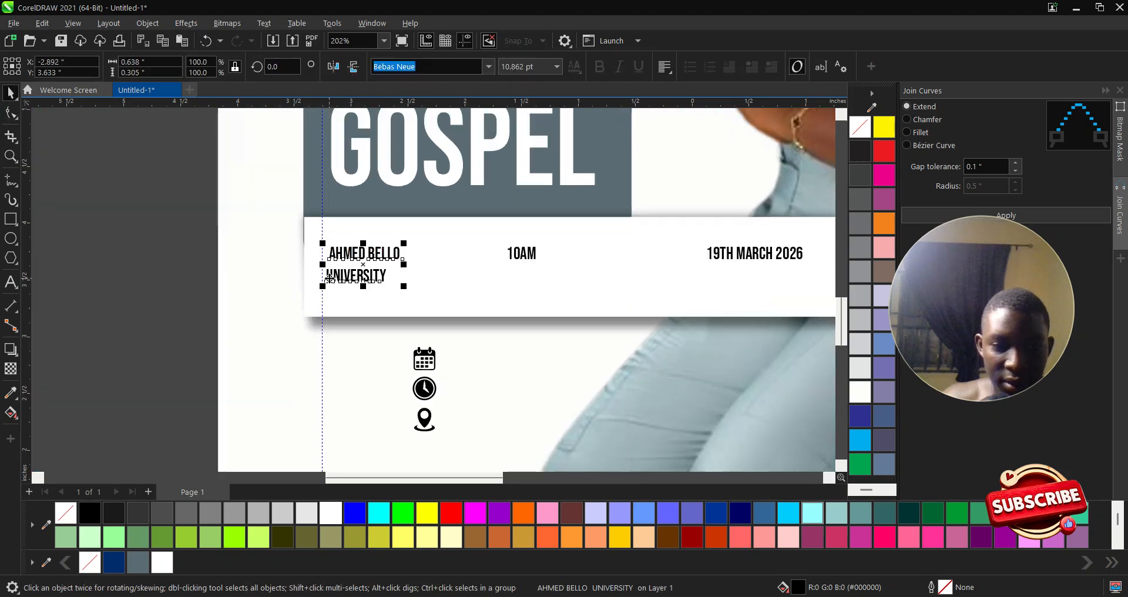
double_click(330, 279)
click(12, 93)
click(528, 253)
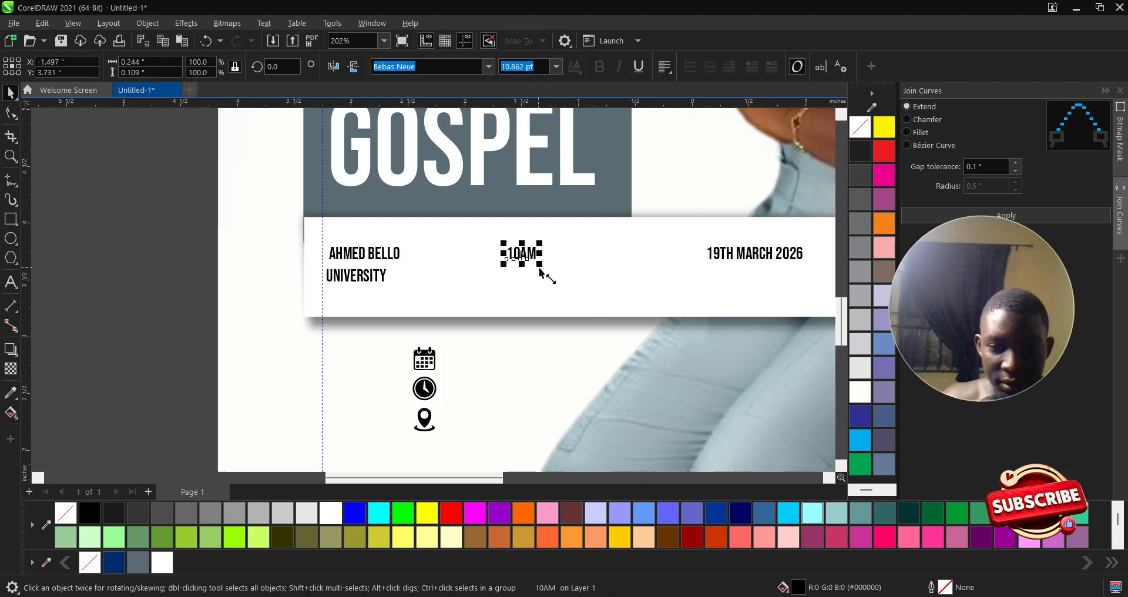
drag(539, 269, 632, 319)
- Move the date slightly left and wrap it so 2026 sits on its own line
click(705, 258)
drag(705, 258, 686, 261)
double_click(727, 256)
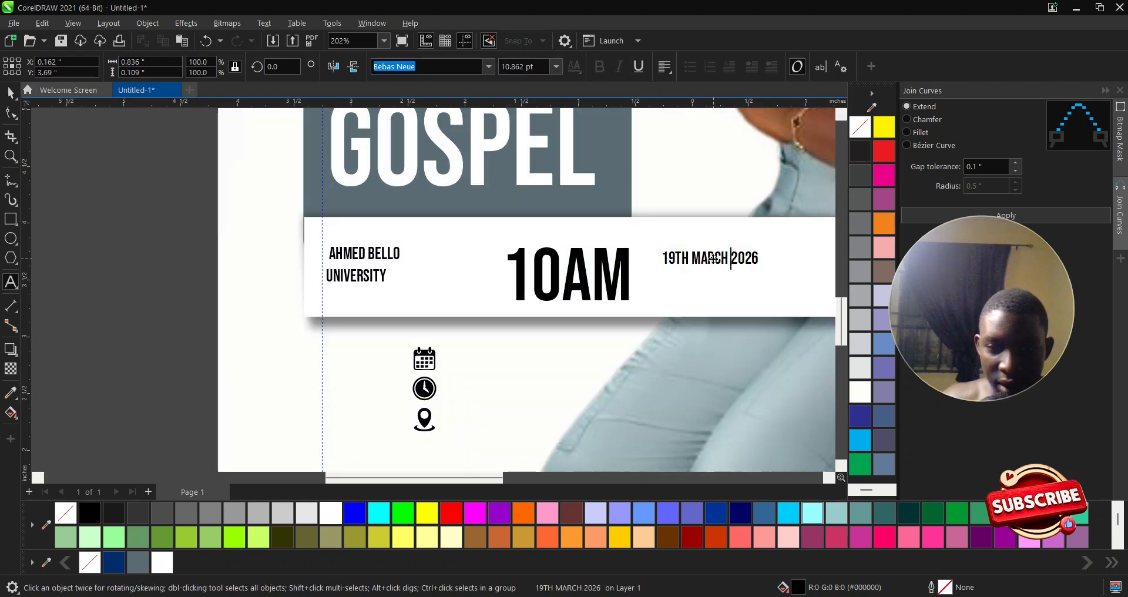
key(Return)
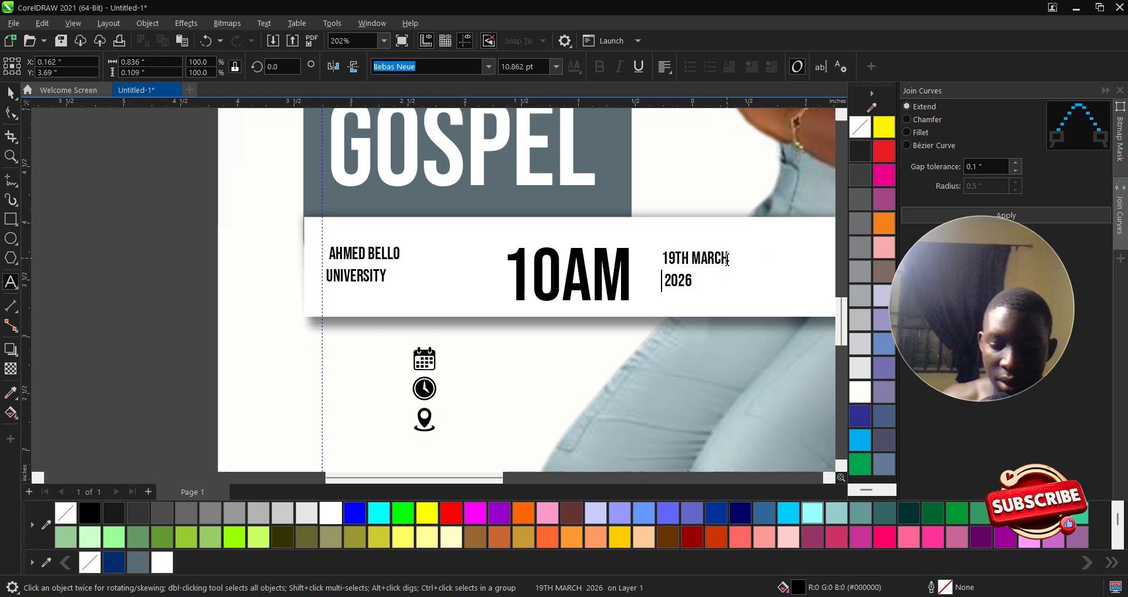
click(11, 92)
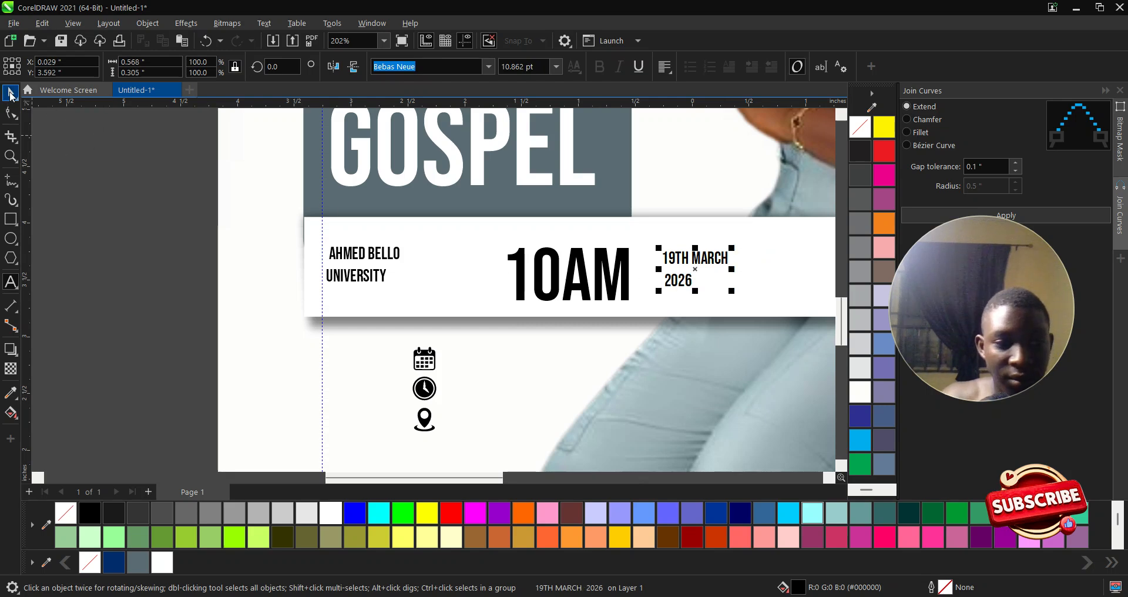
- Shrink 10AM slightly and enlarge the AHMED BELLO UNIVERSITY text
click(538, 288)
drag(635, 309, 604, 293)
click(385, 258)
click(552, 276)
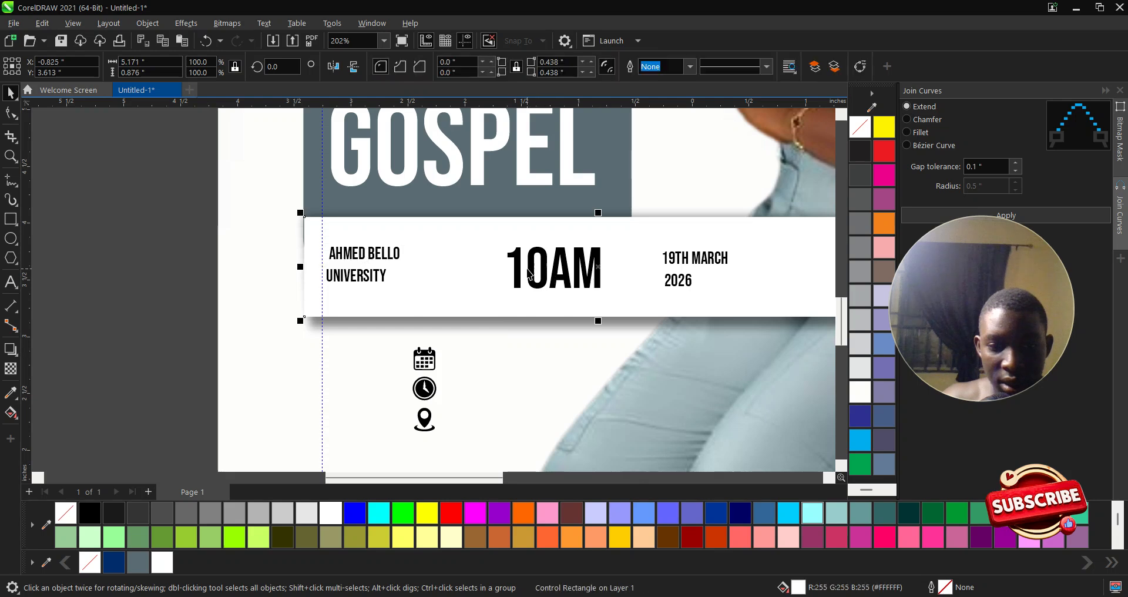
click(516, 269)
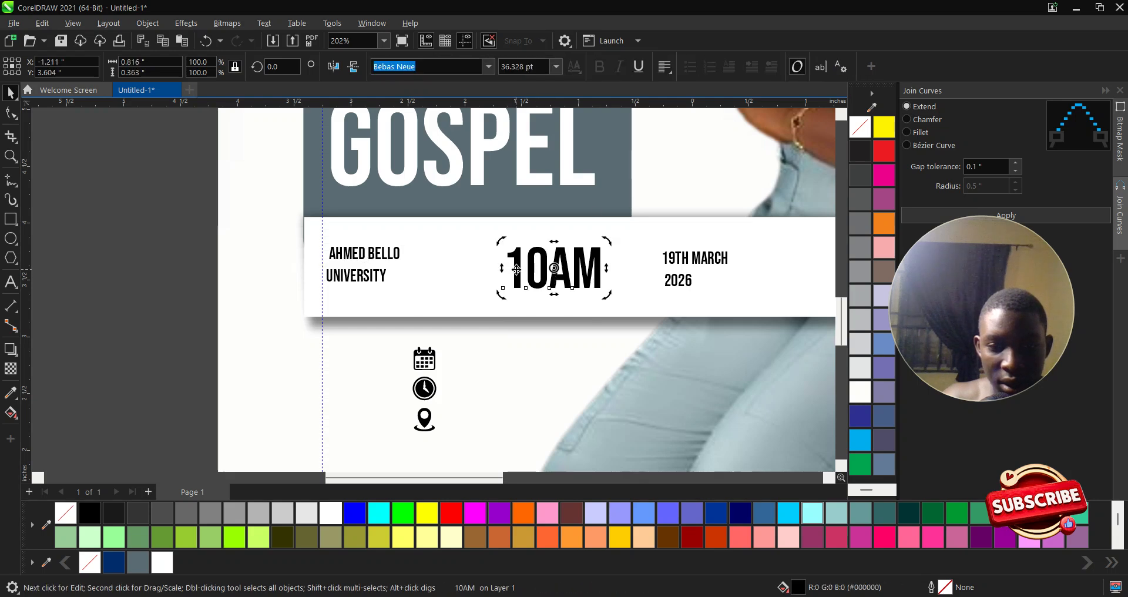
click(365, 255)
drag(403, 286, 464, 304)
scroll(371, 292, up, 1)
- Tighten the venue text's line spacing, remove its leading space, and move it right in the bar
key(F10)
drag(318, 288, 318, 287)
key(space)
double_click(329, 254)
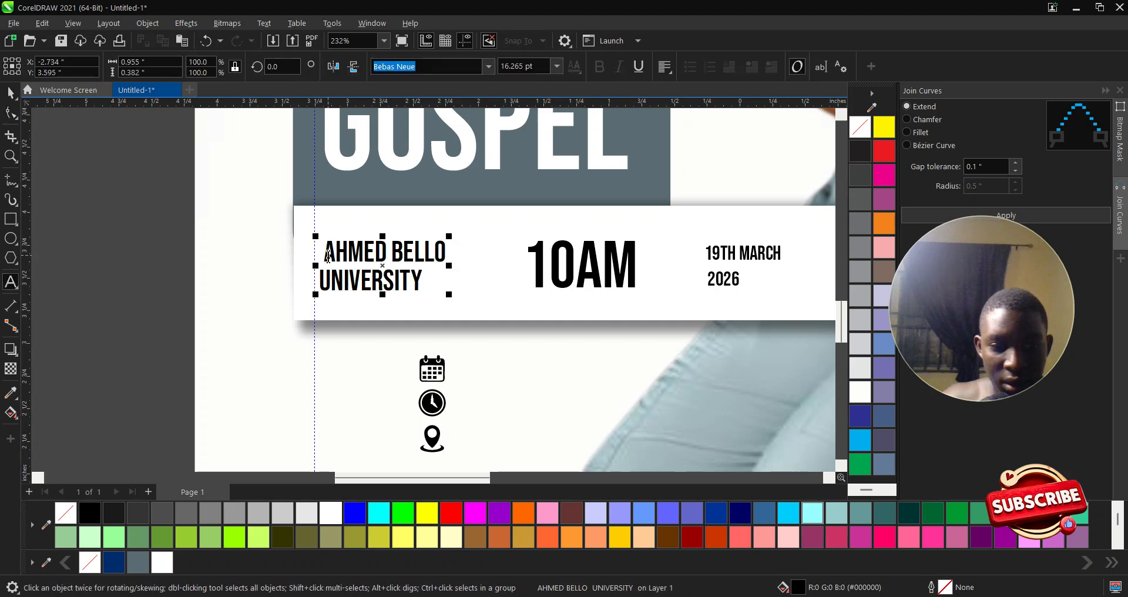
key(BackSpace)
click(10, 93)
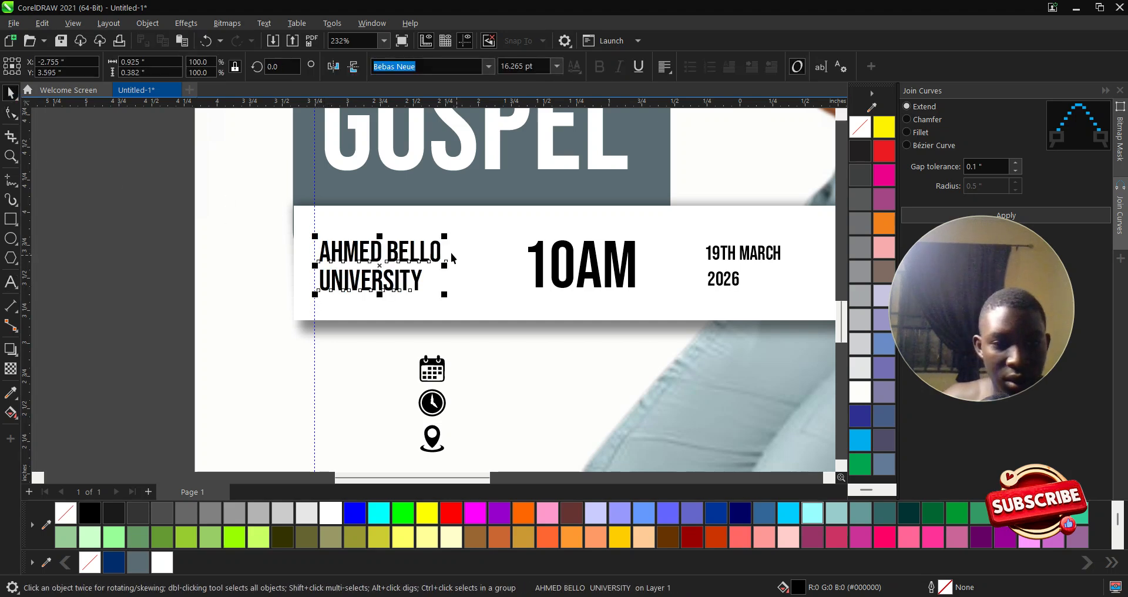
drag(441, 252, 482, 254)
- Enlarge the date text slightly and nudge it down to line up with 10AM and the venue
click(726, 267)
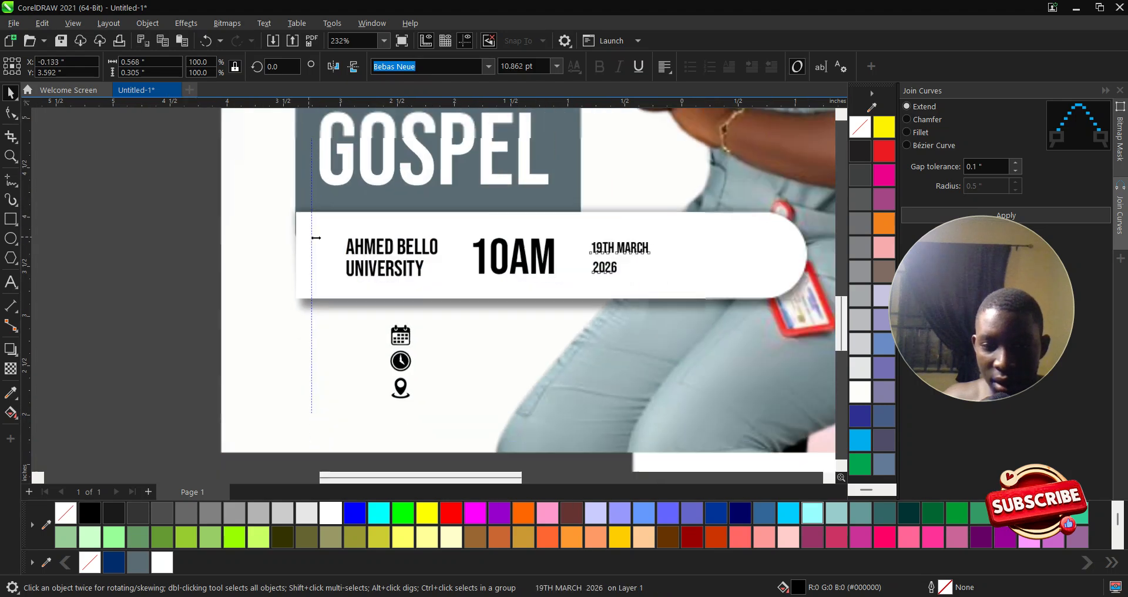
scroll(633, 246, up, 2)
drag(670, 234, 688, 223)
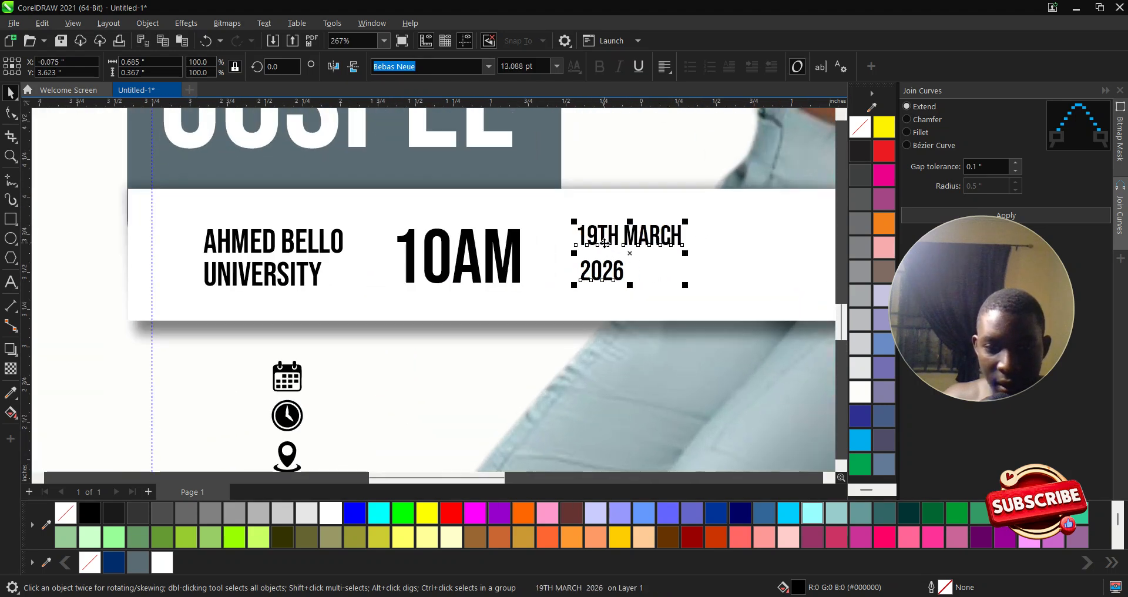
drag(594, 237, 594, 241)
shift+click(486, 254)
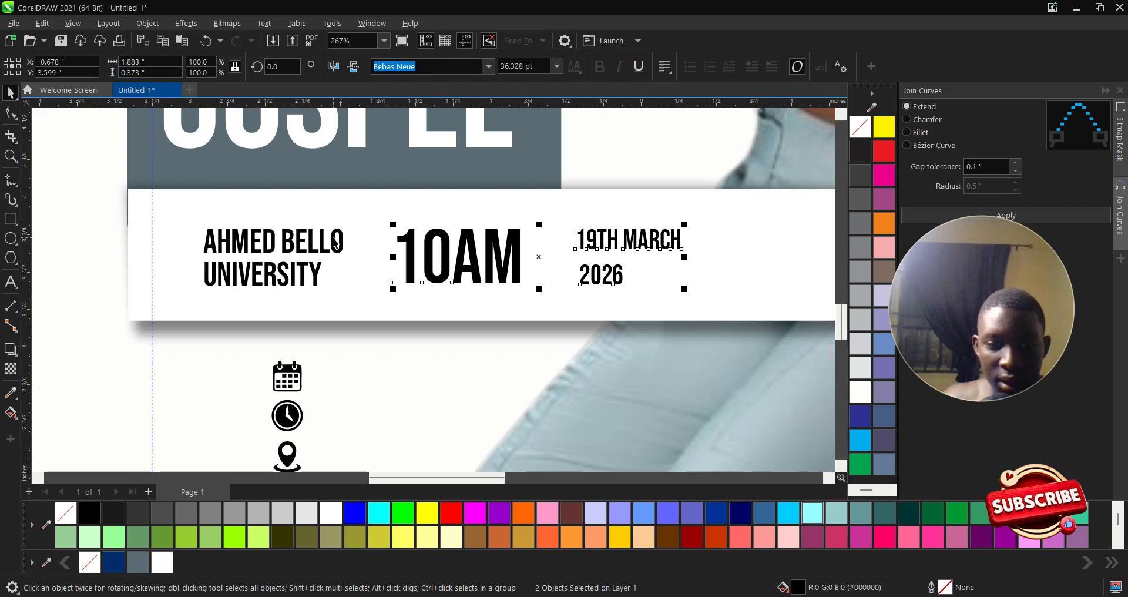
shift+click(344, 238)
scroll(174, 223, down, 3)
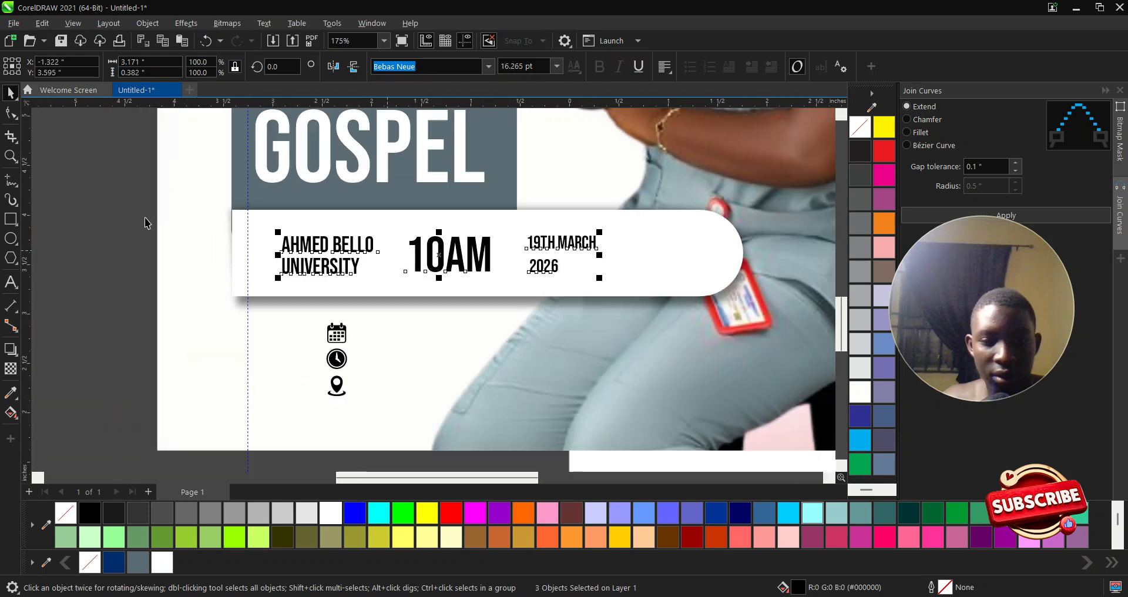
click(189, 235)
- Place the location pin icon inside the bar beside the venue text
drag(372, 402, 373, 403)
drag(139, 367, 367, 419)
drag(336, 386, 262, 263)
key(ctrl+z)
drag(95, 185, 287, 219)
scroll(256, 245, up, 2)
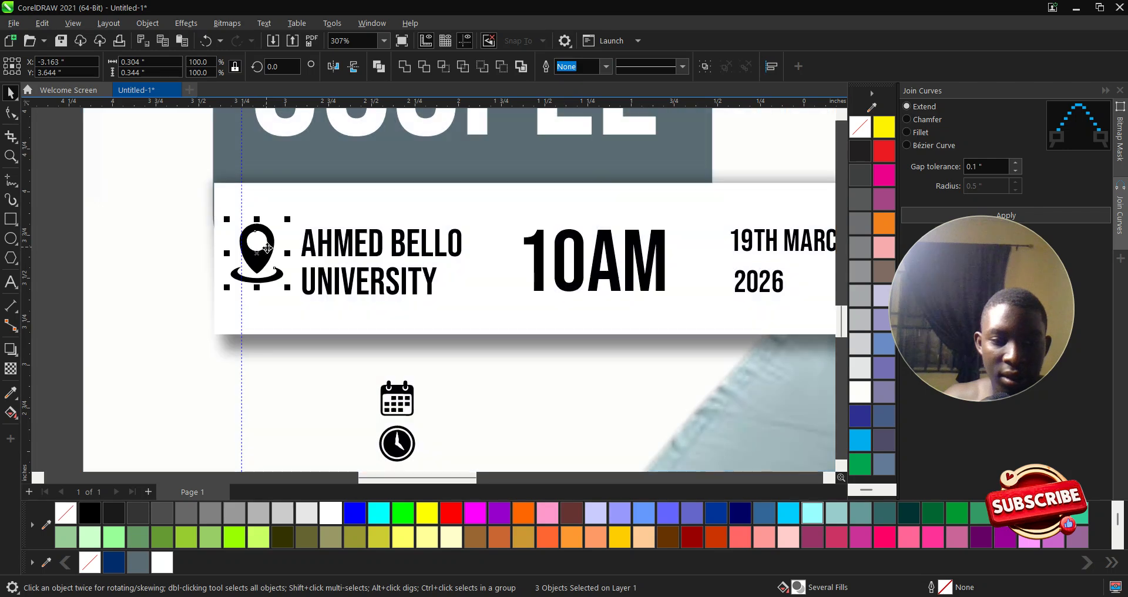
scroll(268, 247, down, 2)
- Move the clock icon into the bar beside 10AM
click(340, 379)
drag(101, 351, 358, 397)
drag(112, 368, 150, 379)
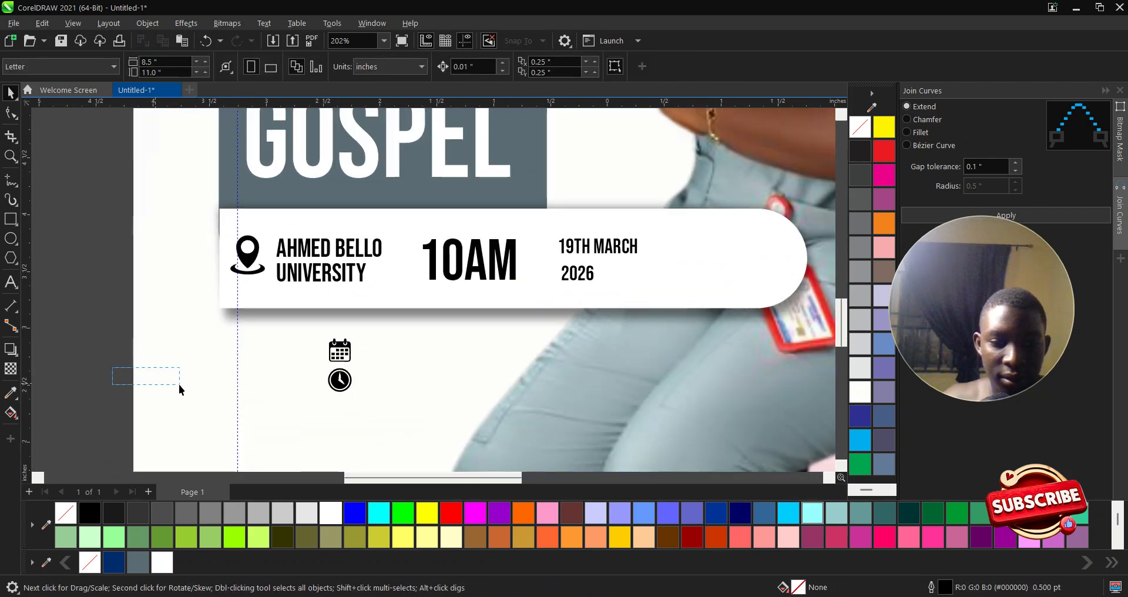
drag(399, 415, 401, 416)
drag(340, 380, 404, 276)
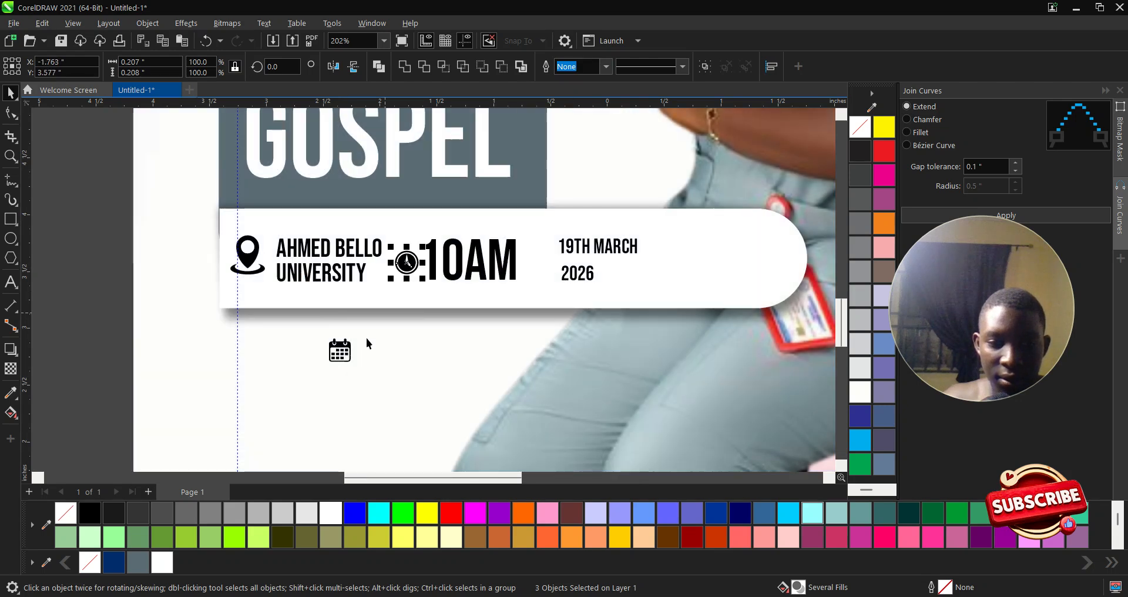
- Move the calendar icon into the bar beside the date
drag(97, 320, 392, 383)
drag(339, 351, 545, 267)
click(574, 247)
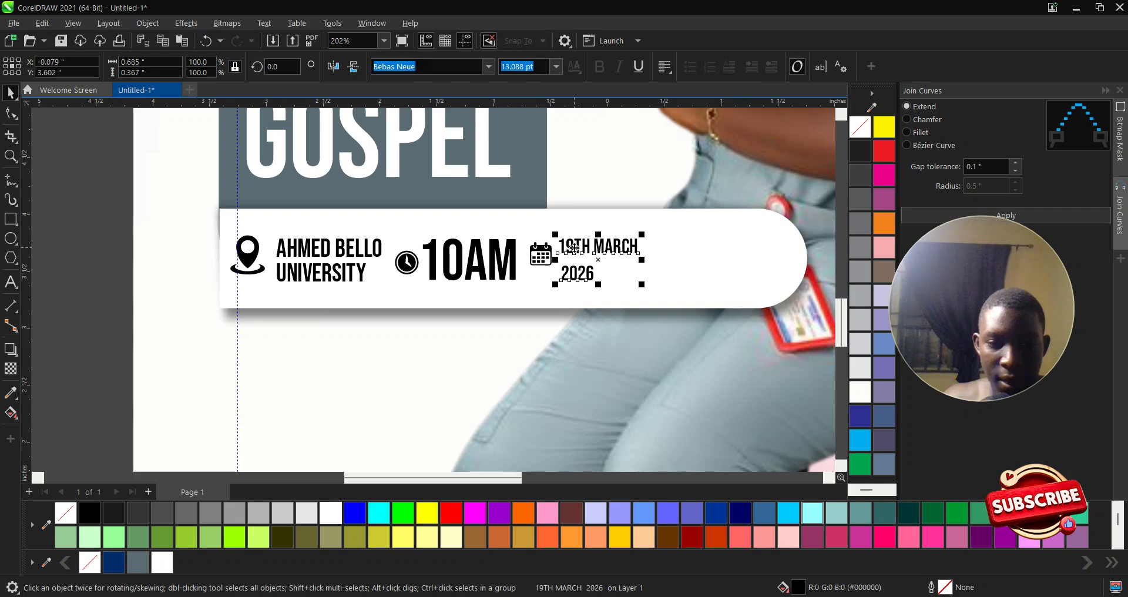
click(571, 247)
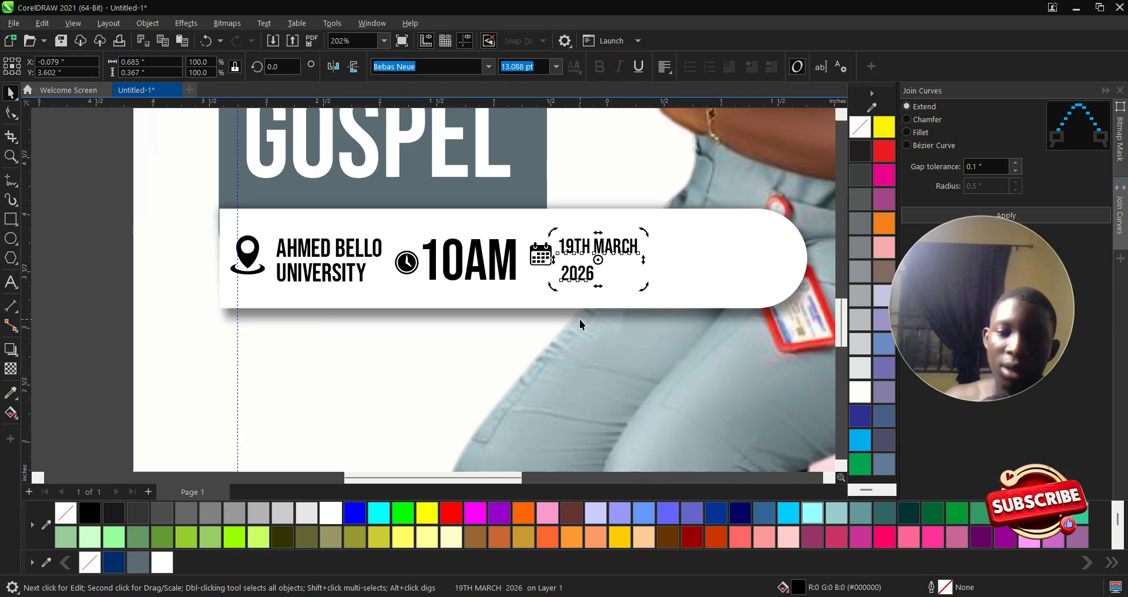
scroll(454, 337, down, 2)
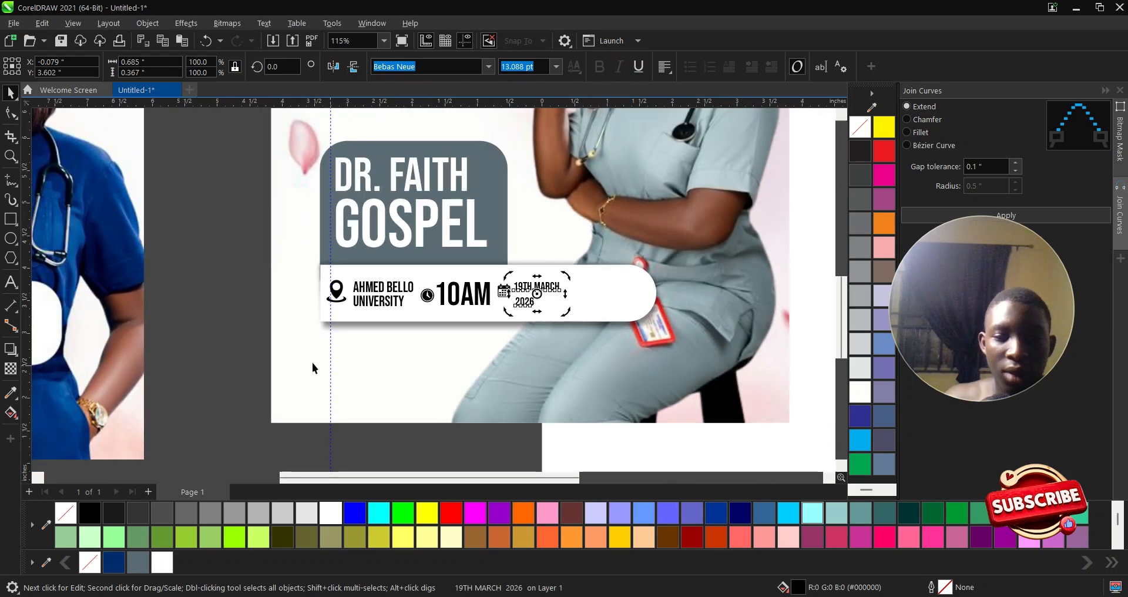
- Shift the nurse photo up and slightly left inside the PowerClip frame, then view the whole flyer
click(262, 308)
scroll(277, 296, down, 3)
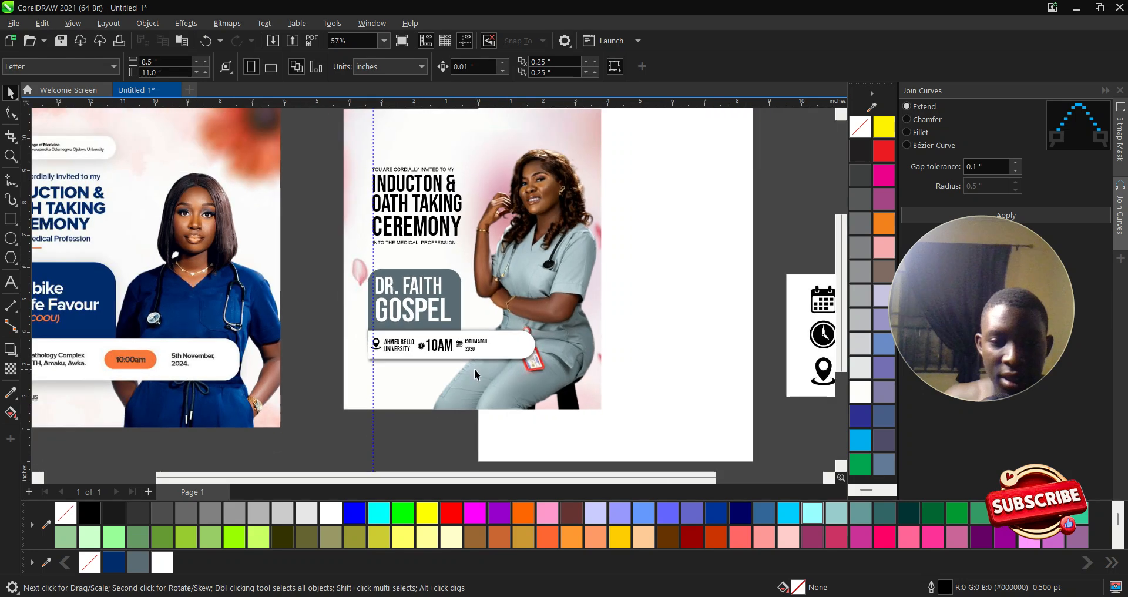
scroll(661, 329, down, 3)
scroll(552, 283, up, 2)
double_click(592, 274)
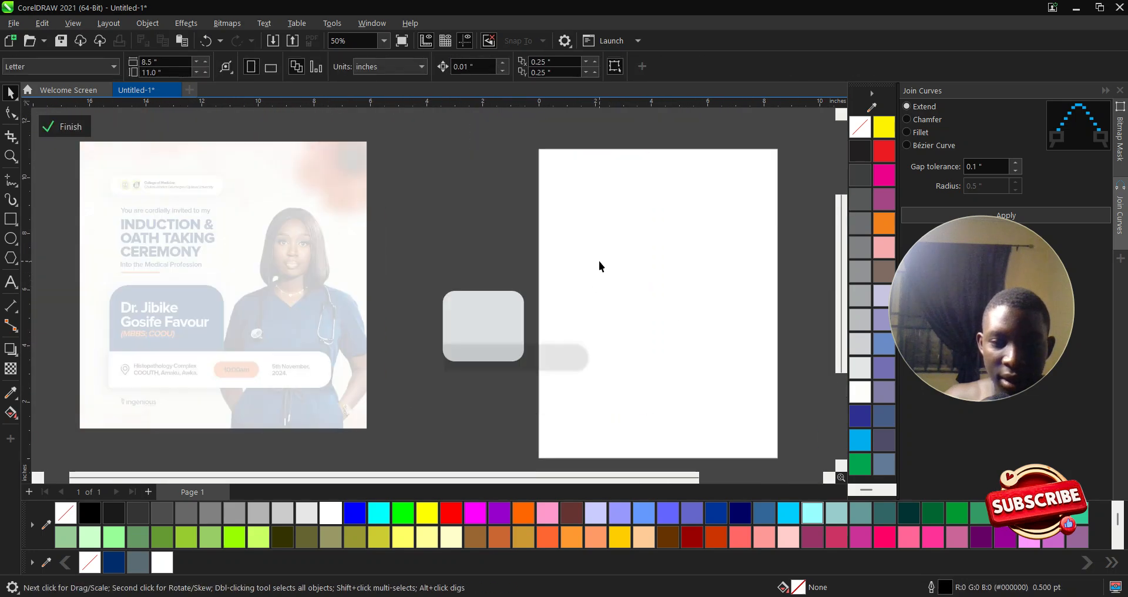
click(602, 258)
drag(602, 258, 604, 239)
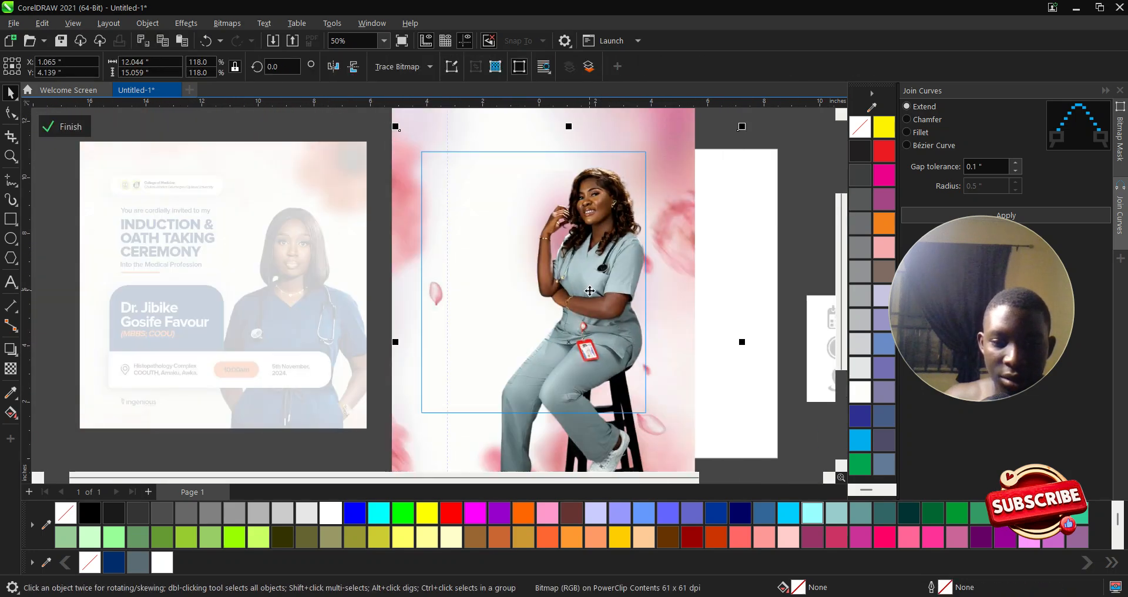
drag(585, 291, 581, 292)
click(68, 126)
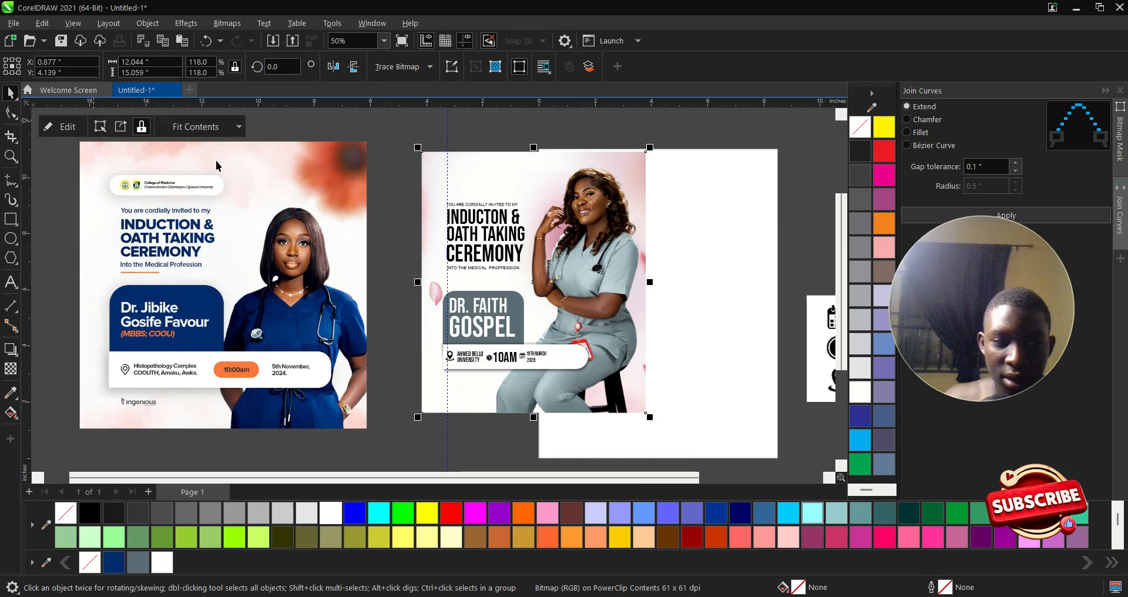
click(737, 188)
scroll(578, 256, up, 1)
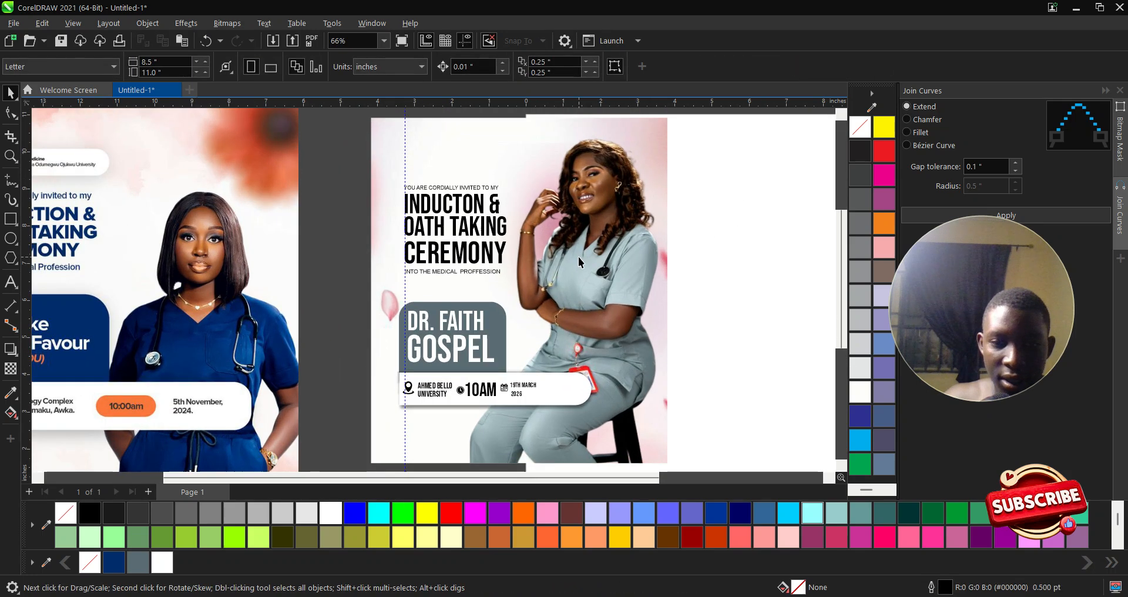